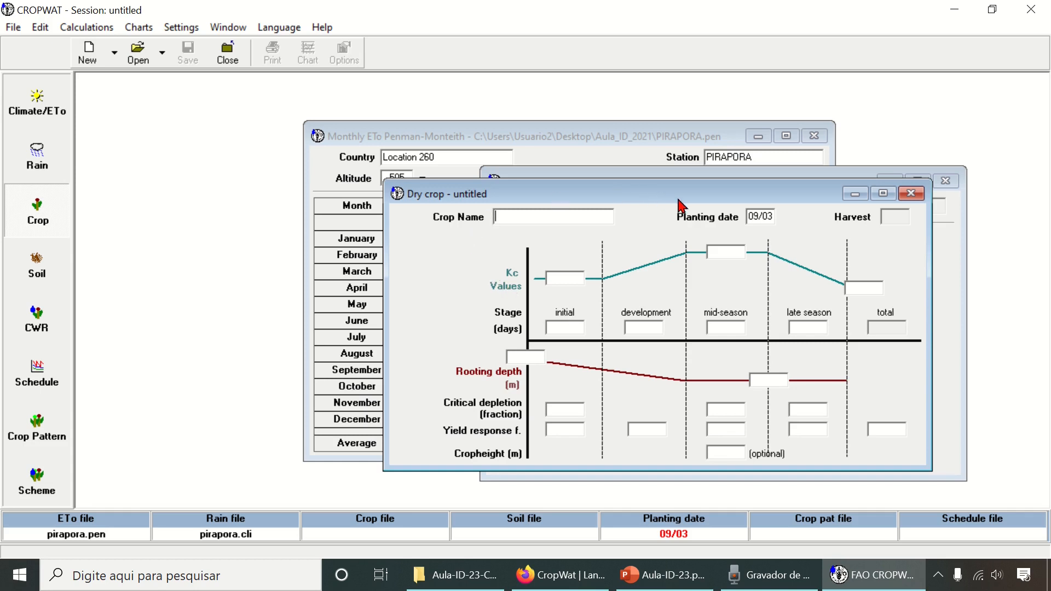
- Reposition the untitled Dry crop window over the climate and rain windows
left_click_drag(684, 202, 603, 214)
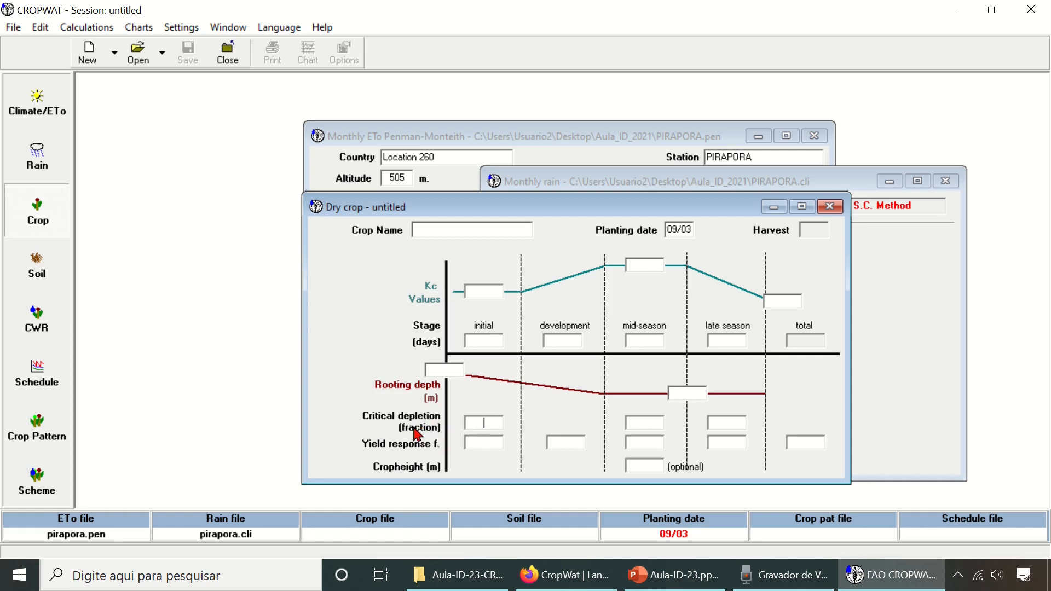
left_click(650, 422)
left_click(727, 424)
left_click(655, 424)
- Load the dry beans crop file BEANS-DR.CRO from the FAO crops folder
left_click(146, 65)
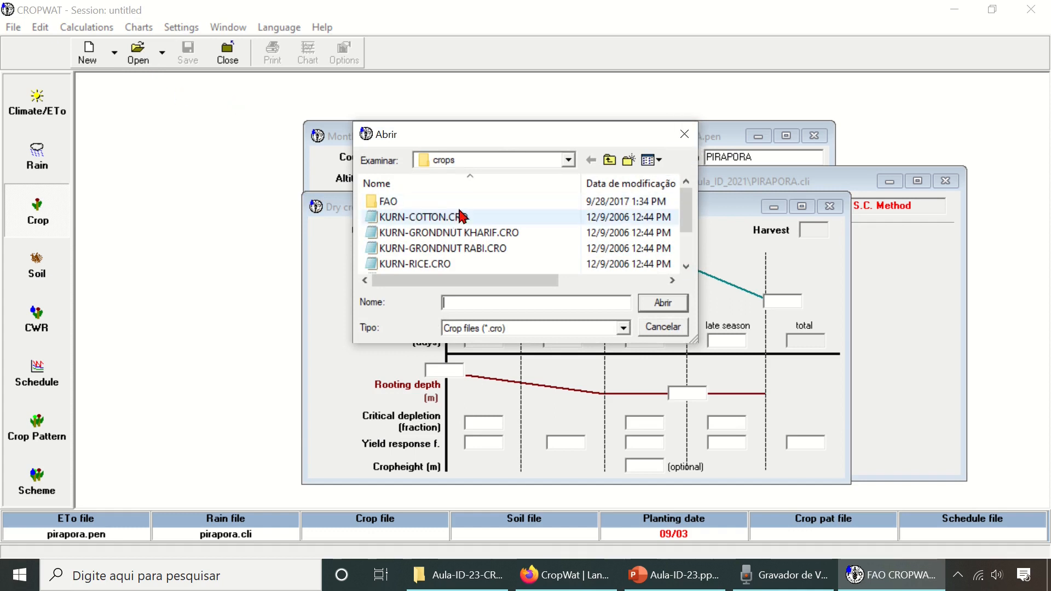
scroll(694, 227, "down", 1)
scroll(694, 227, "up", 1)
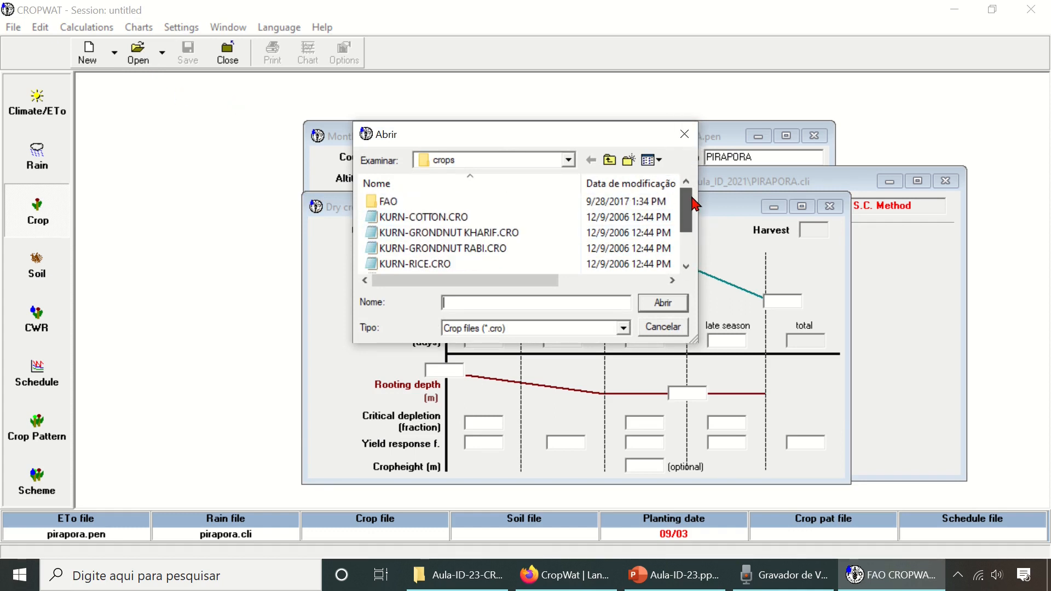
double_click(403, 200)
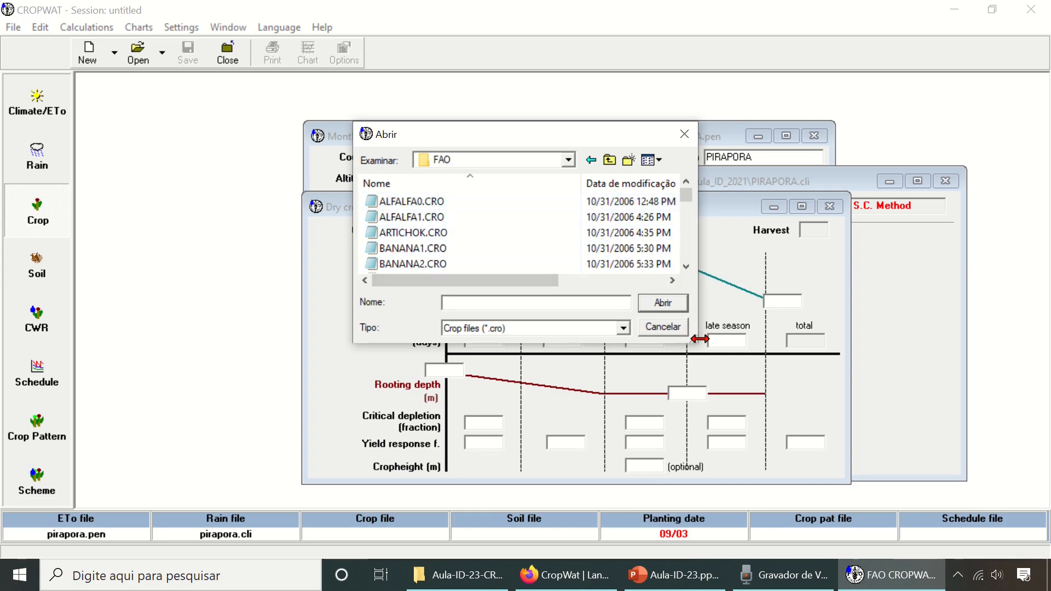
left_click_drag(695, 346, 995, 497)
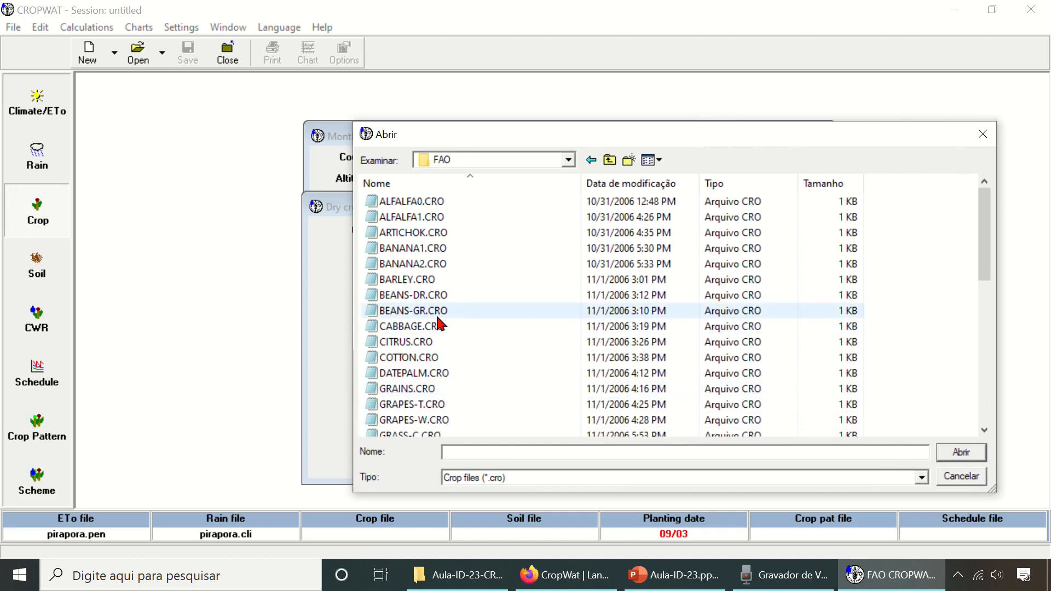
left_click(417, 296)
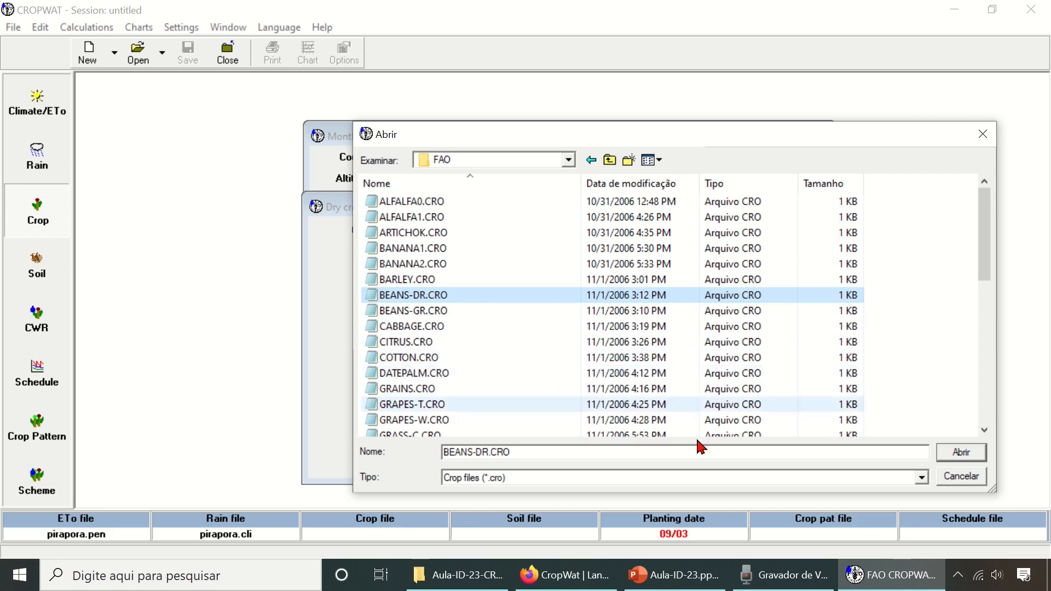
left_click(970, 457)
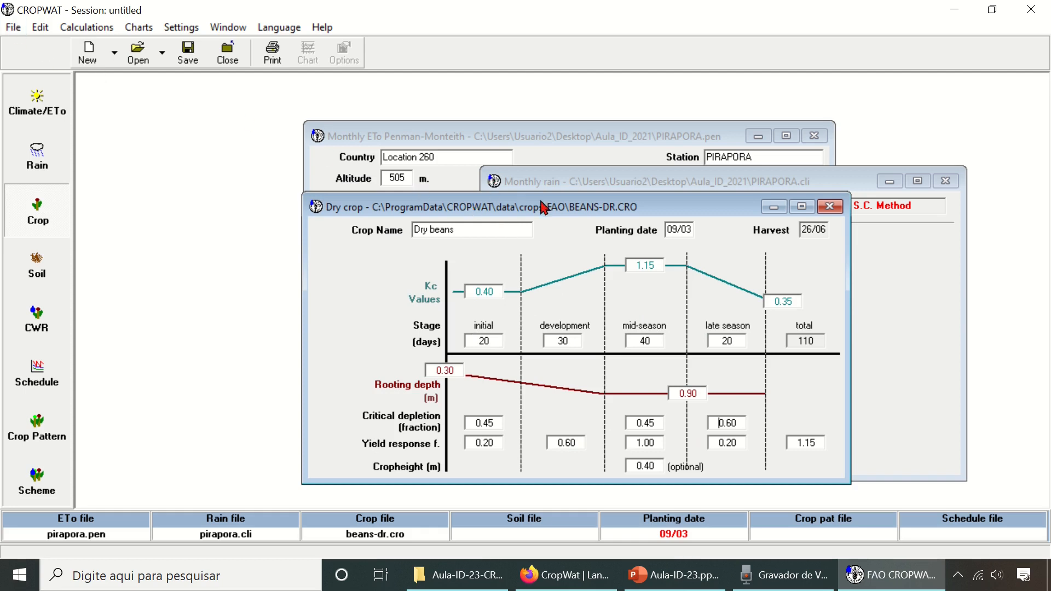
- Start saving the dry beans crop data as a new file and choose the Aula_ID_2021 folder as its destination
left_click(13, 27)
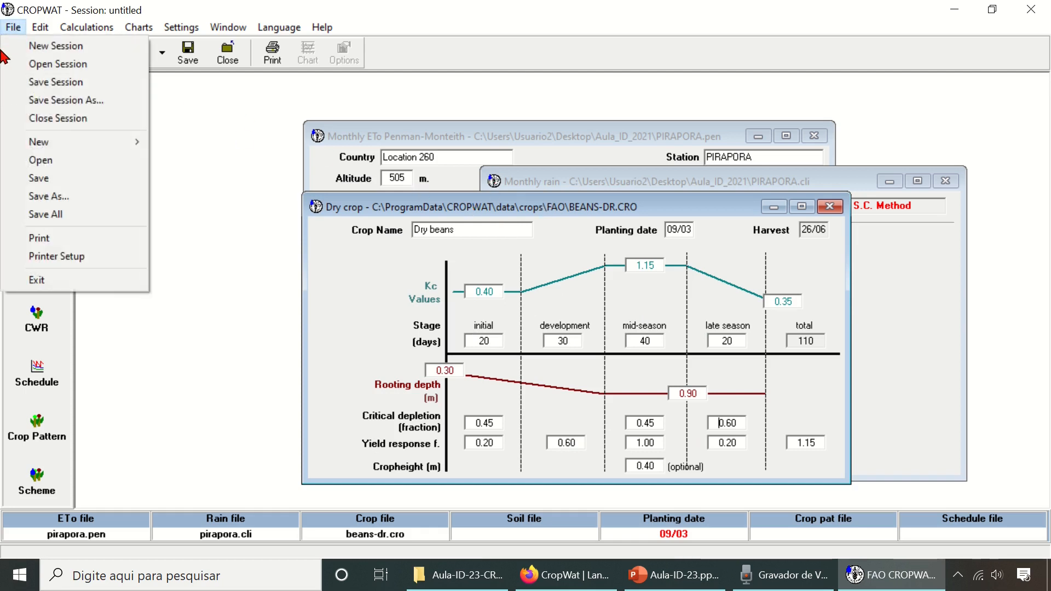
left_click(55, 196)
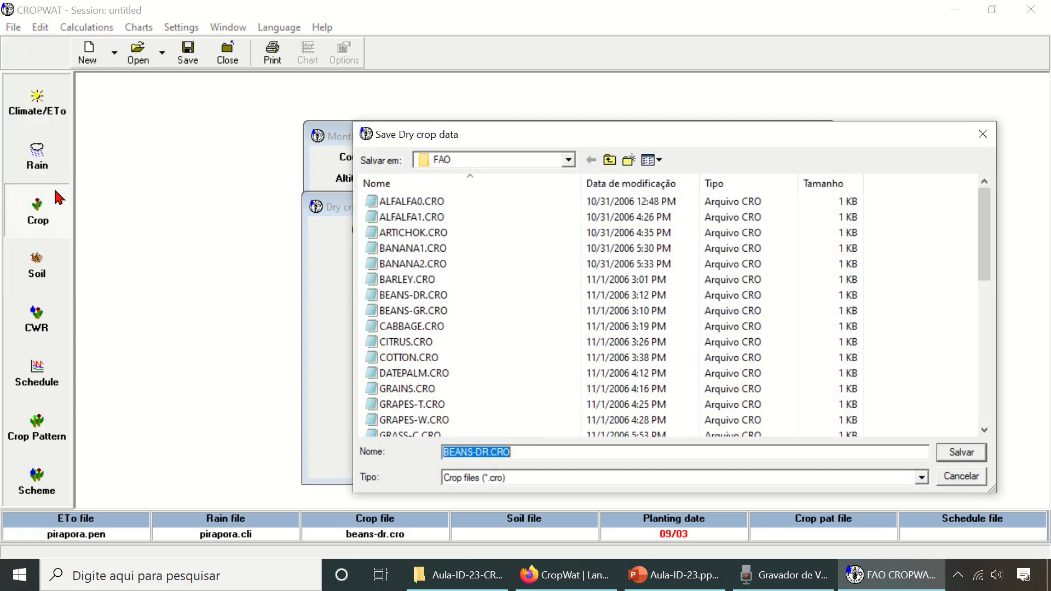
left_click(569, 161)
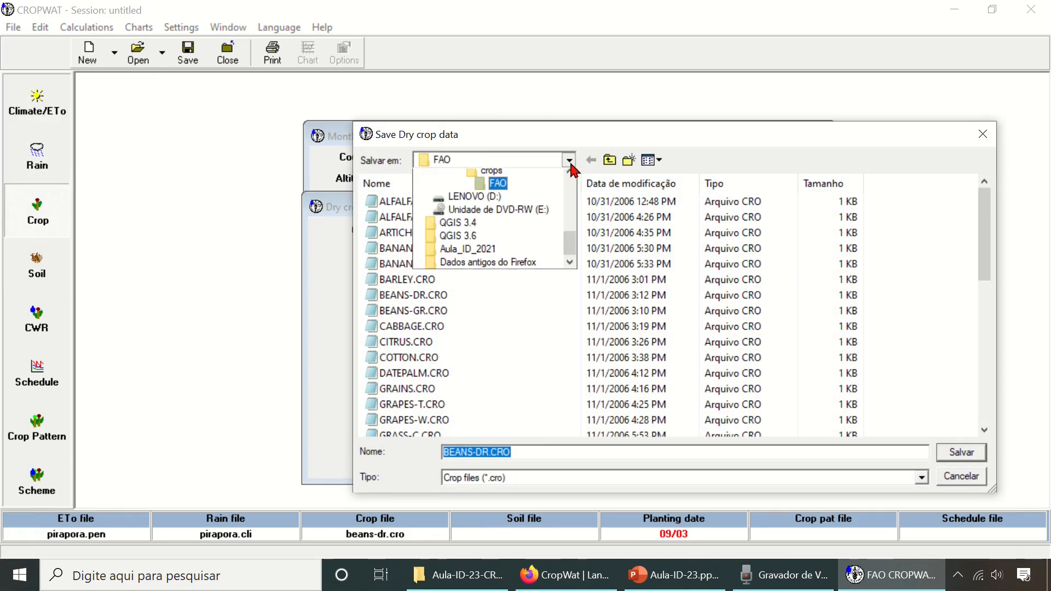
left_click(570, 177)
left_click(569, 177)
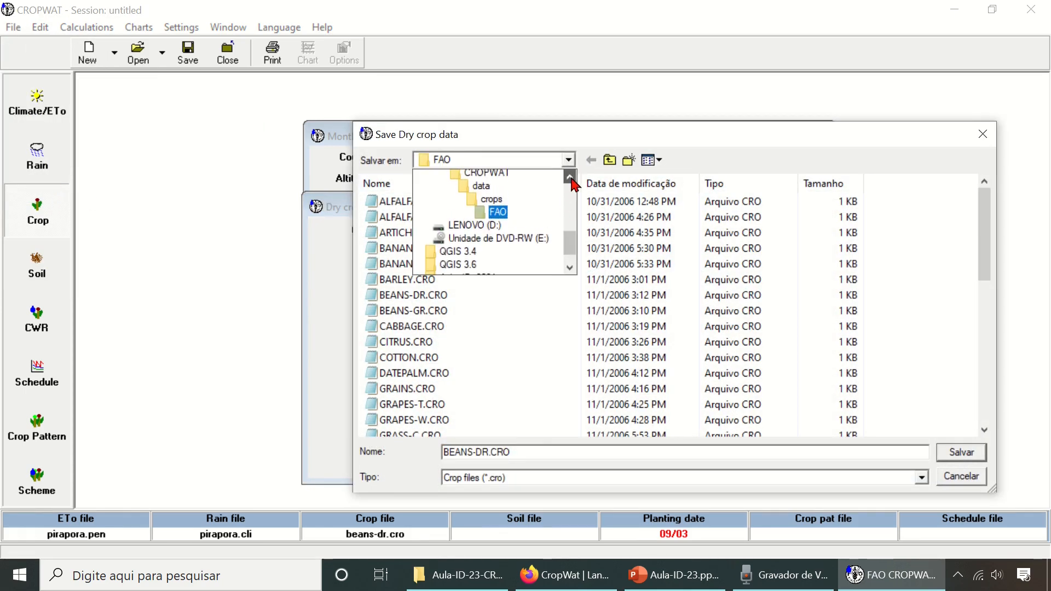
left_click(570, 177)
left_click(570, 177)
left_click(570, 177)
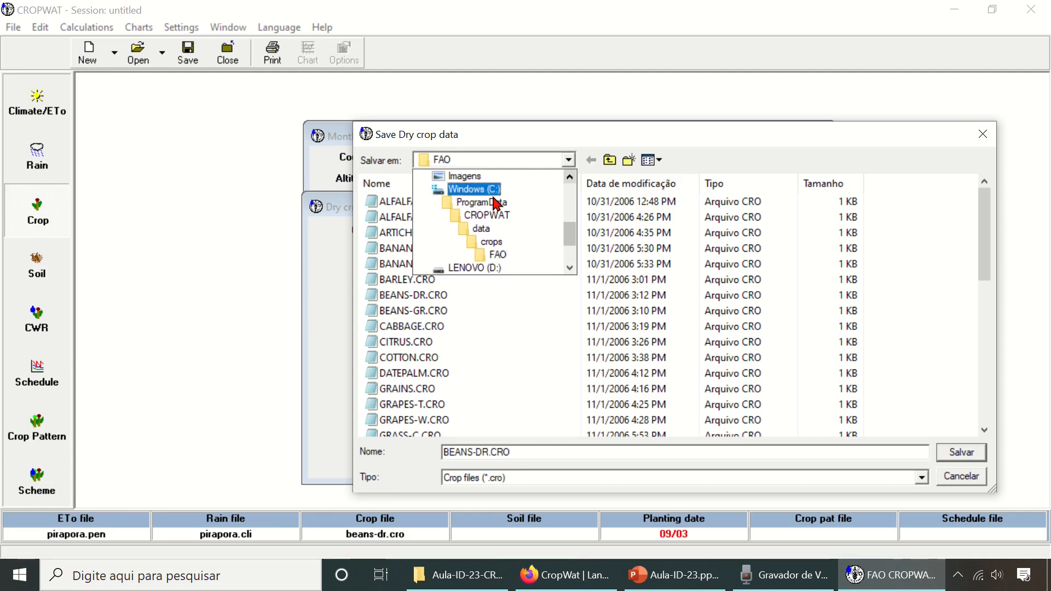
scroll(501, 216, "up", 2)
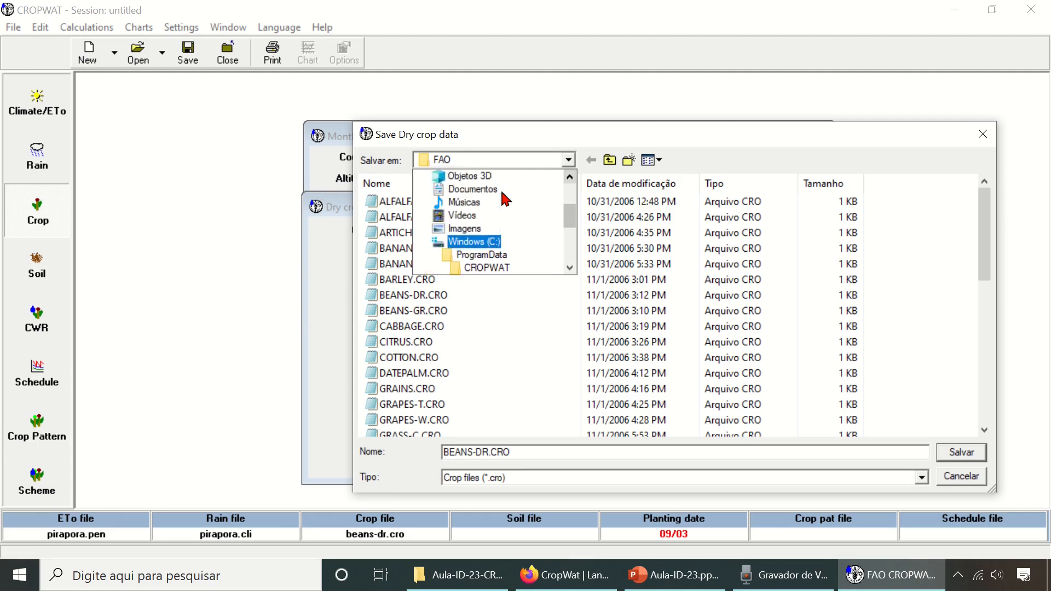
left_click(498, 190)
left_click(496, 184)
double_click(433, 233)
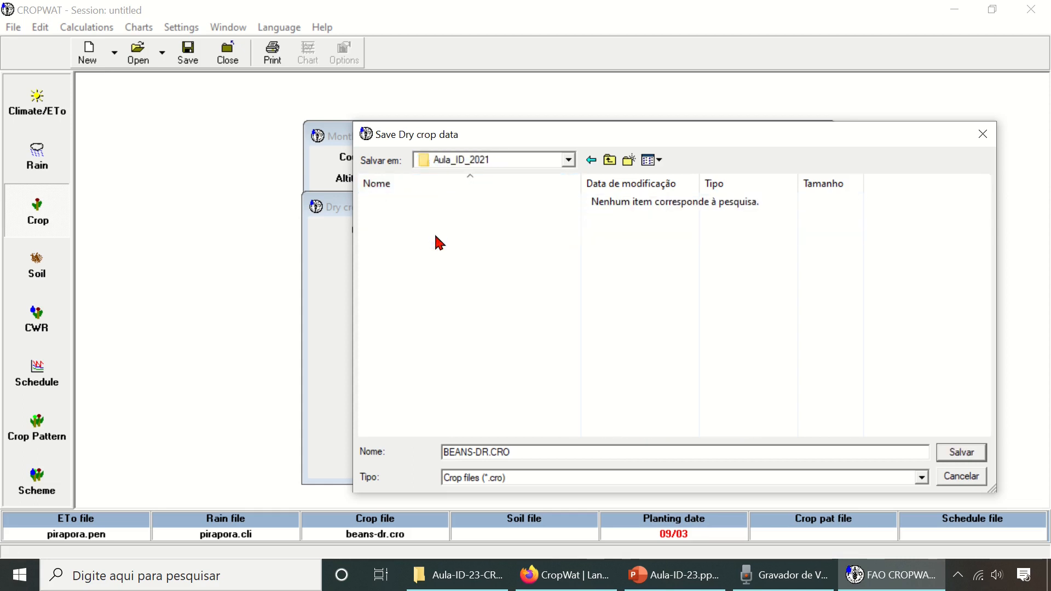
- Name the crop file Feijao and save it
left_click(557, 452)
left_click_drag(557, 452, 355, 427)
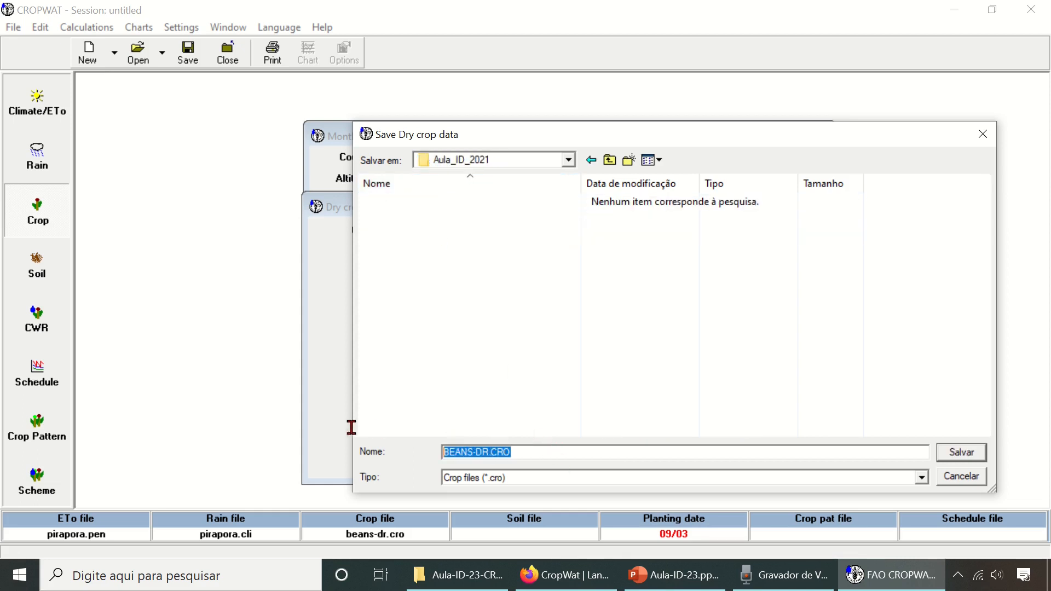
type("Feijao")
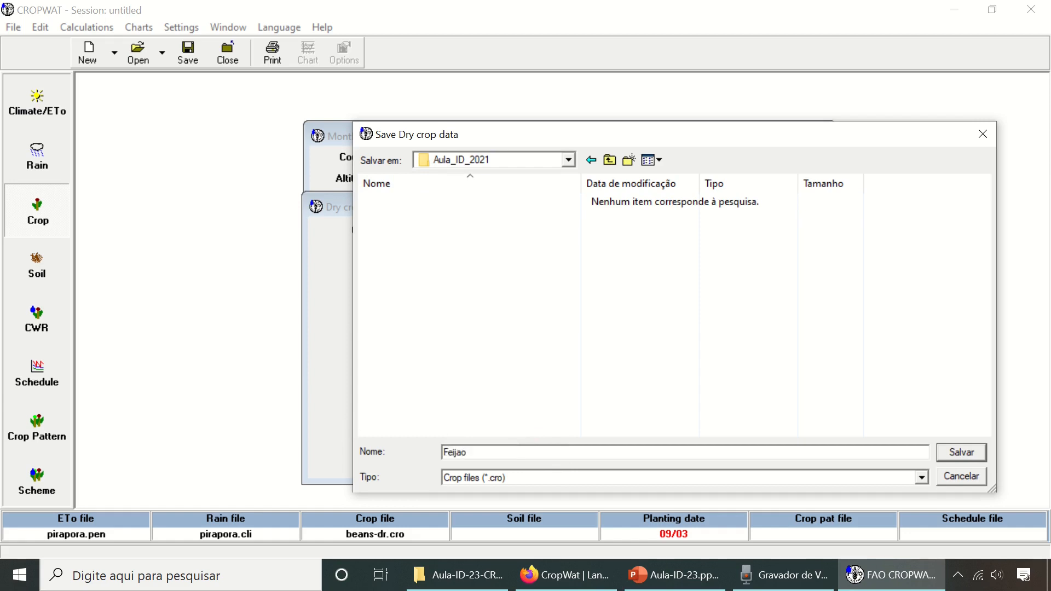
key("Return")
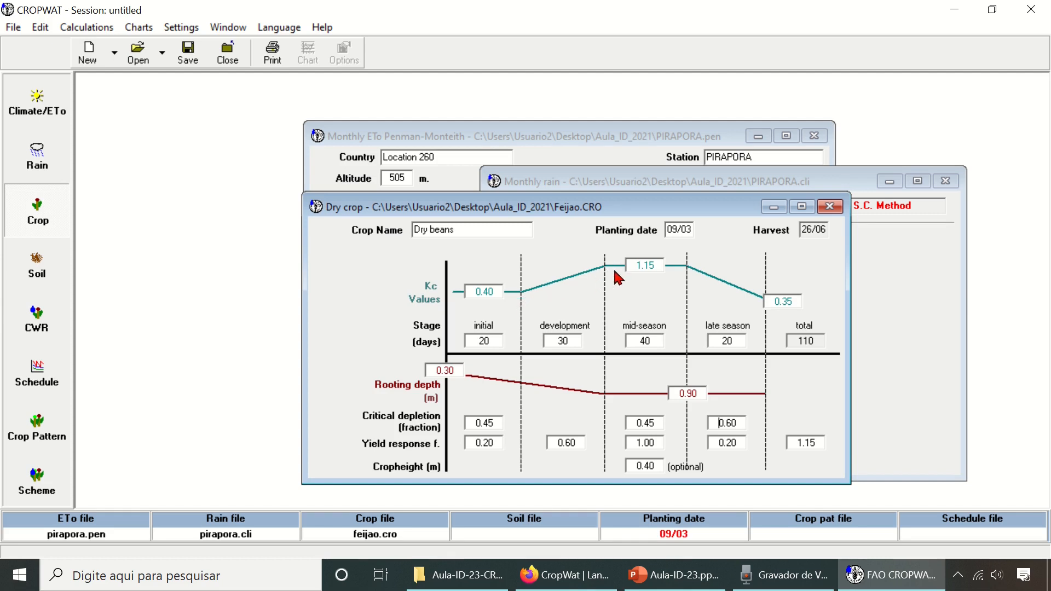
- Set the mid-season Kc to 1.10 and the late-season Kc to 0.40, saving the crop file after each change
left_click(657, 266)
type("0")
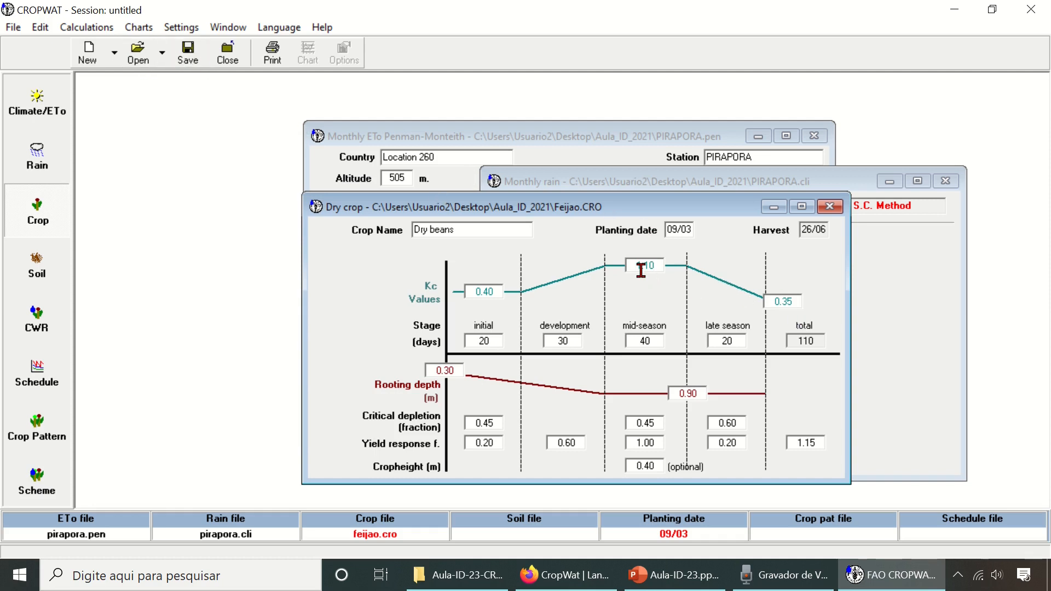
left_click(188, 59)
left_click_drag(796, 302, 786, 302)
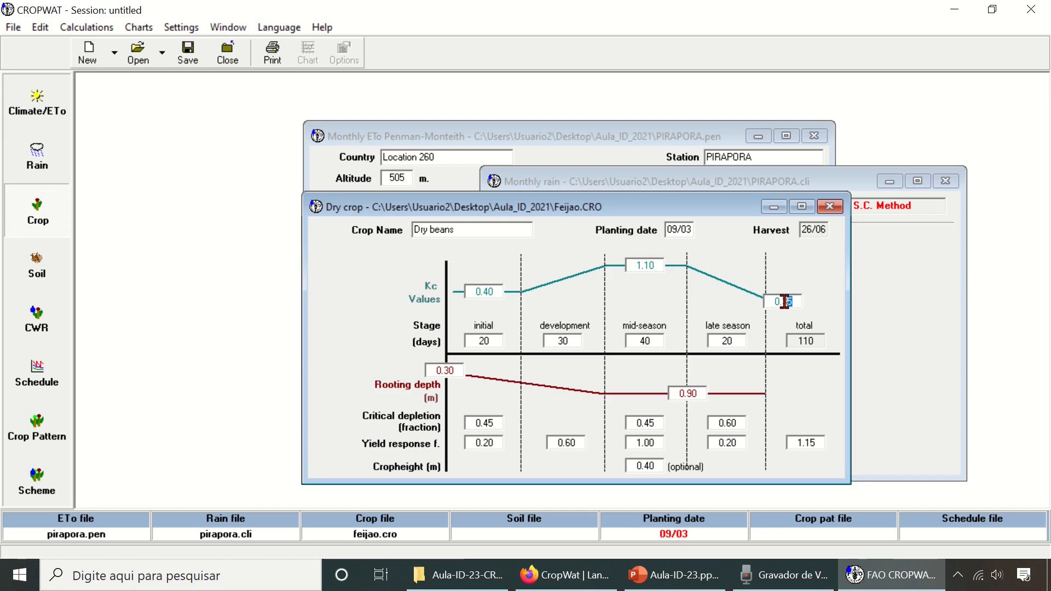
type("4")
left_click(190, 57)
- Set the crop stage lengths to 25 days for development, 30 for mid-season and 25 for late season
type("3")
left_click(558, 341)
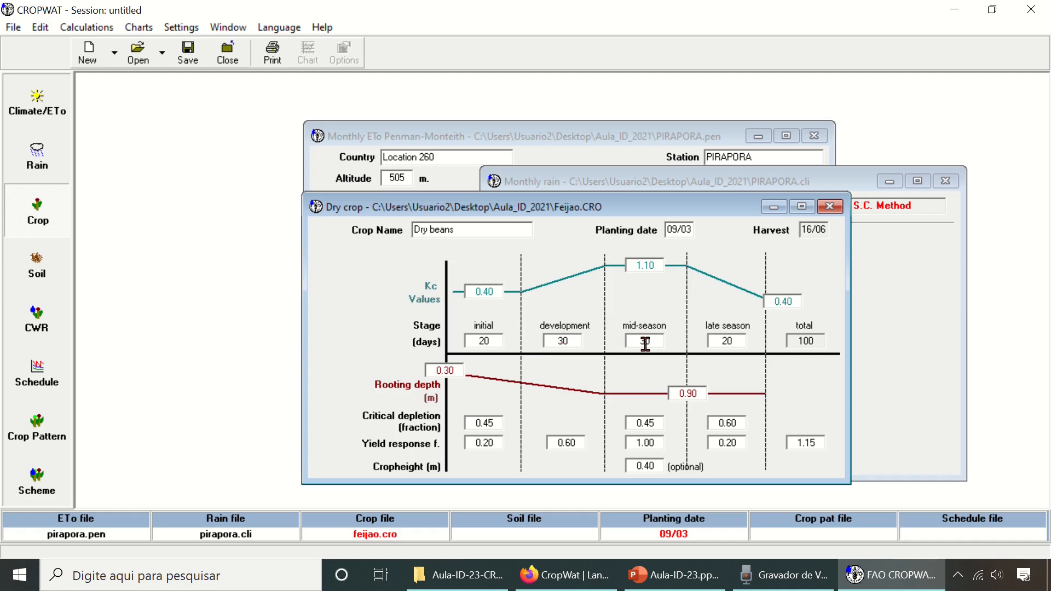
type("2")
left_click_drag(737, 340, 728, 335)
type("25")
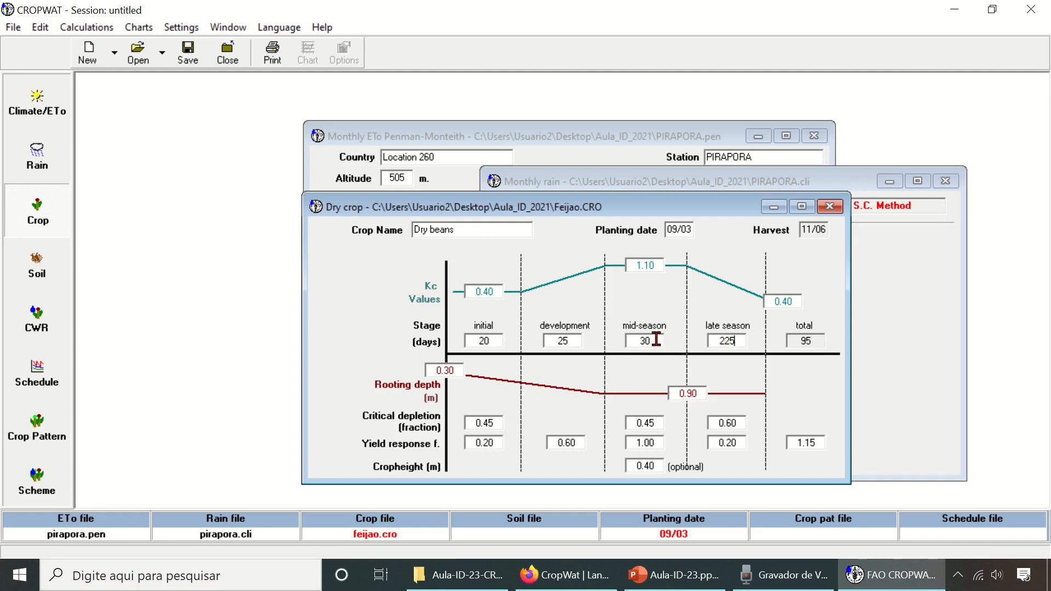
key("BackSpace")
key("BackSpace")
type("5")
- Set the length of the initial crop stage to 15 days
left_click(640, 340)
left_click(576, 339)
left_click(496, 339)
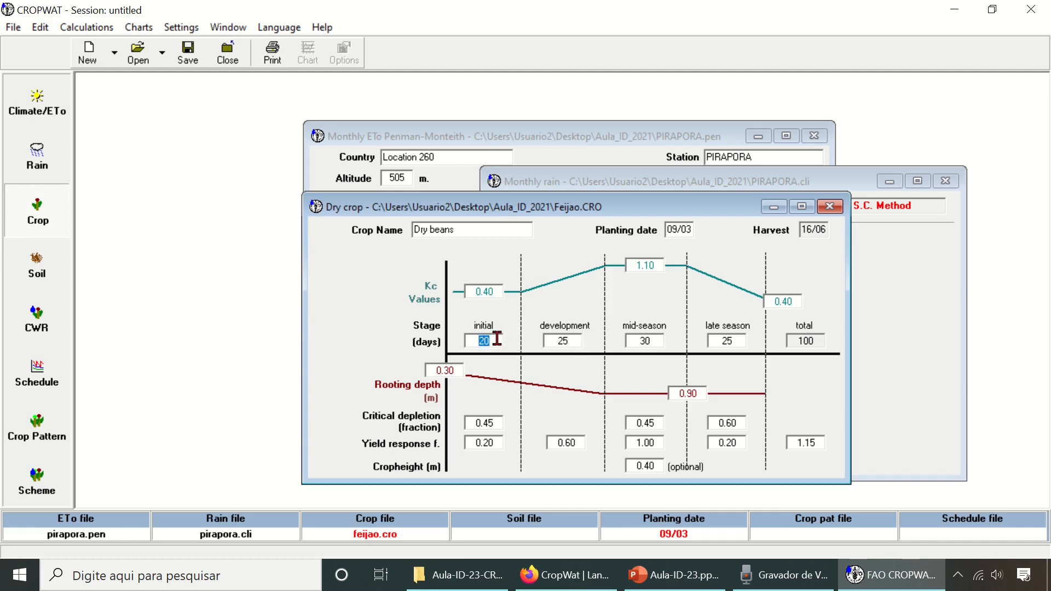
type("15")
left_click(567, 341)
- Set the crop's initial rooting depth to 0.10 m and its maximum rooting depth to 0.40 m
left_click_drag(460, 370, 444, 370)
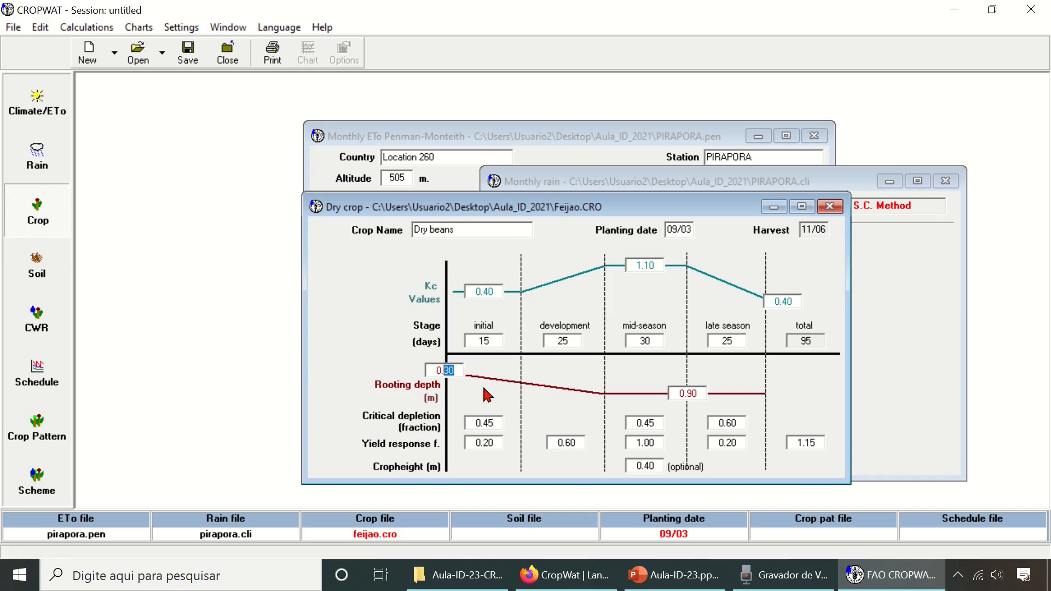
type("10")
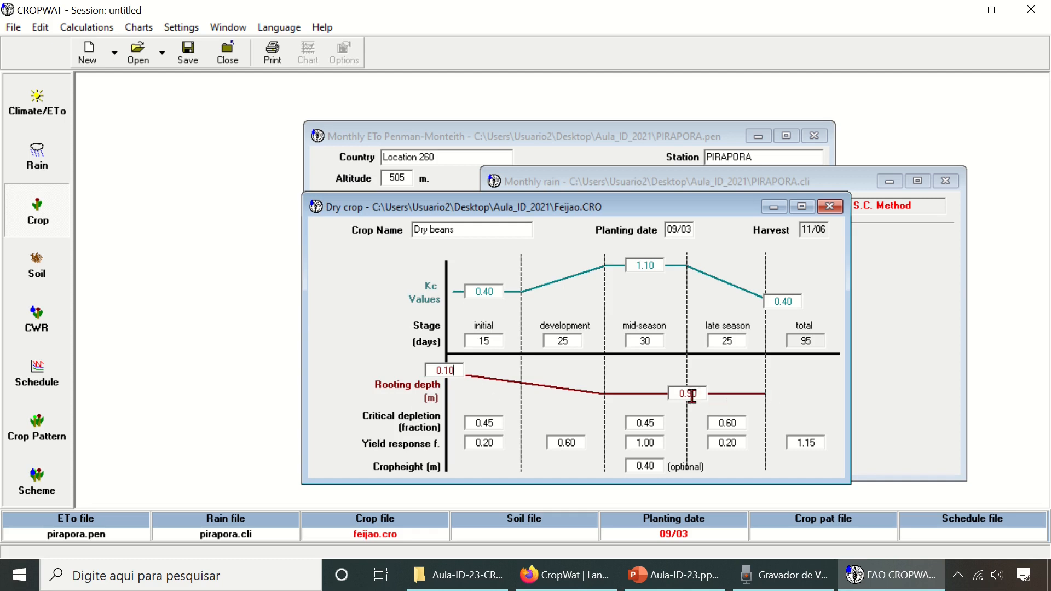
left_click_drag(687, 393, 700, 392)
type("4")
left_click(444, 370)
- Set the critical depletion fraction to 0.40 for the initial and mid-season stages and save the crop file
left_click(658, 423)
key("BackSpace")
type("4")
key("BackSpace")
type("0")
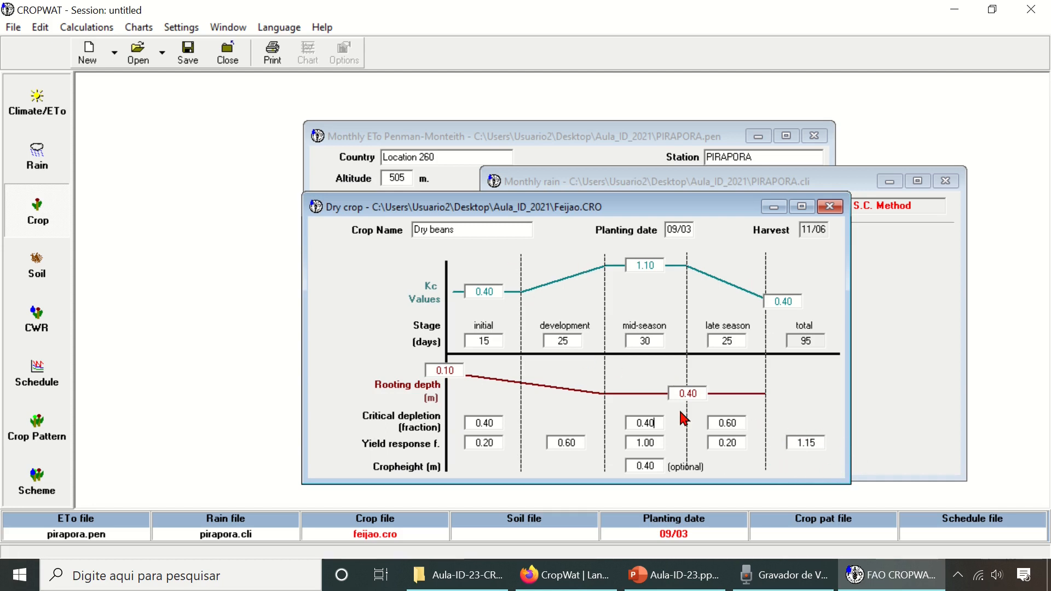
left_click(191, 57)
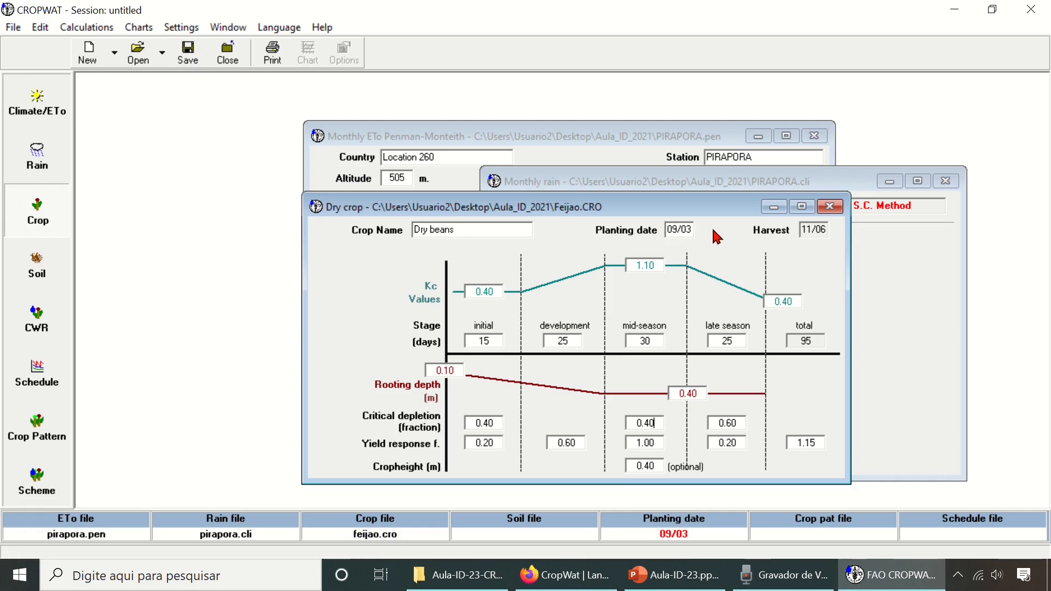
- Set the crop's planting date to 30/03
left_click_drag(667, 231, 693, 230)
type("30/03")
left_click(803, 229)
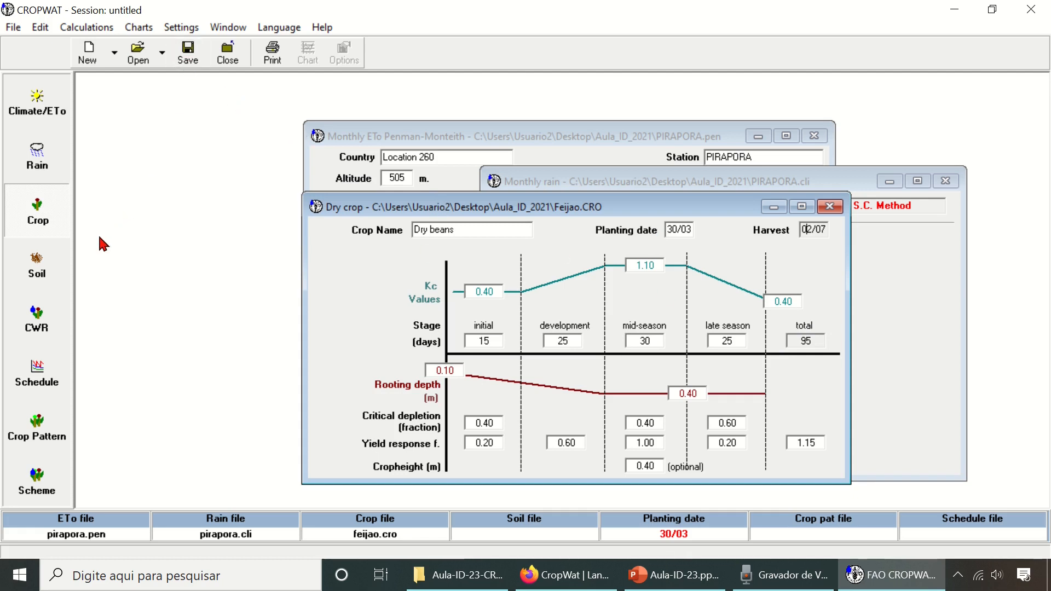
- Load the RED LOAMY.SOI file from the soils folder as the soil data and save it
left_click(48, 271)
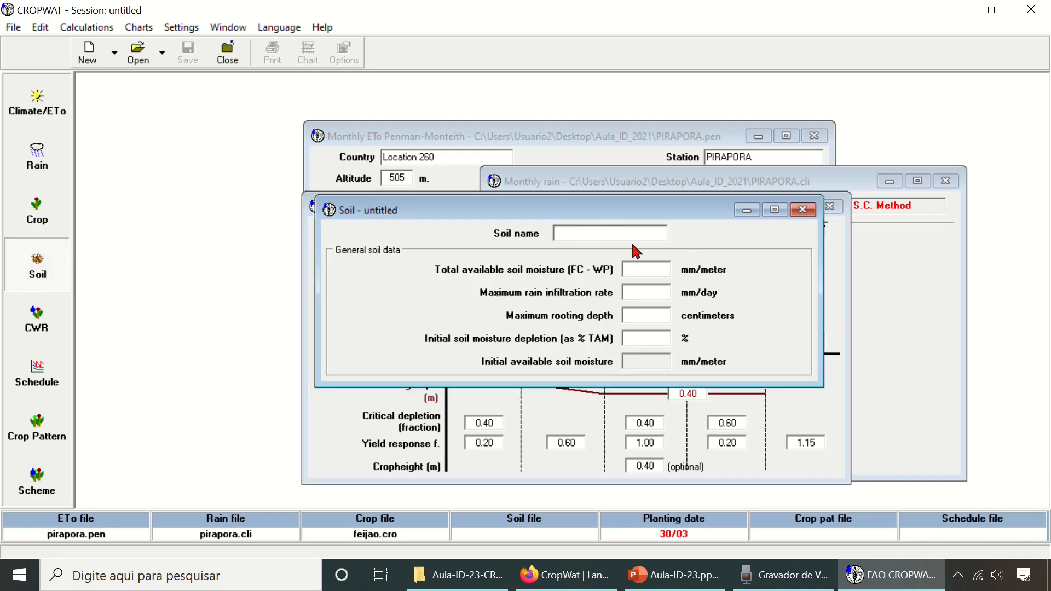
left_click_drag(539, 209, 626, 248)
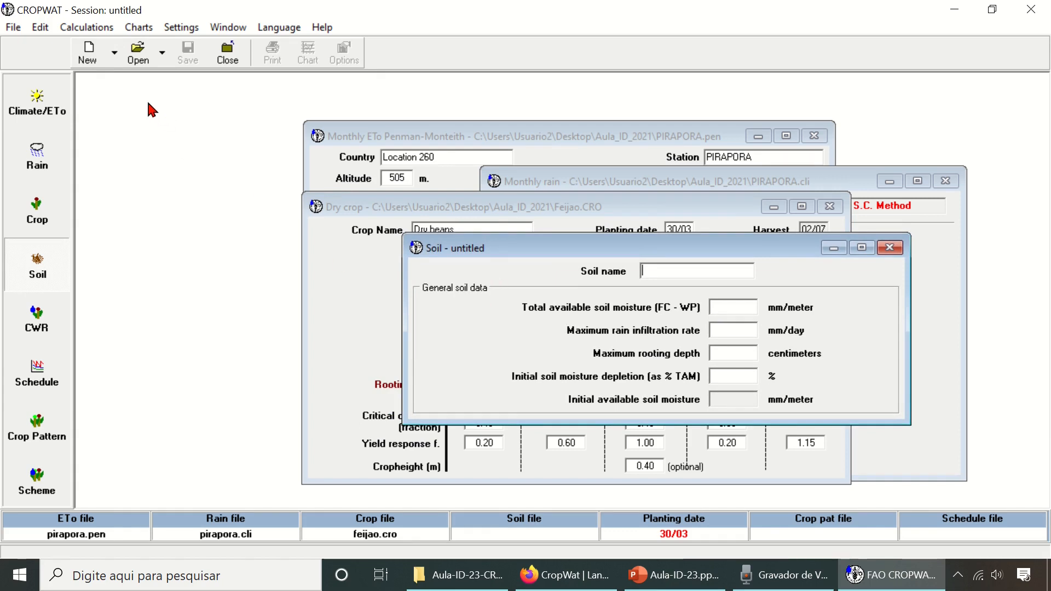
left_click(142, 54)
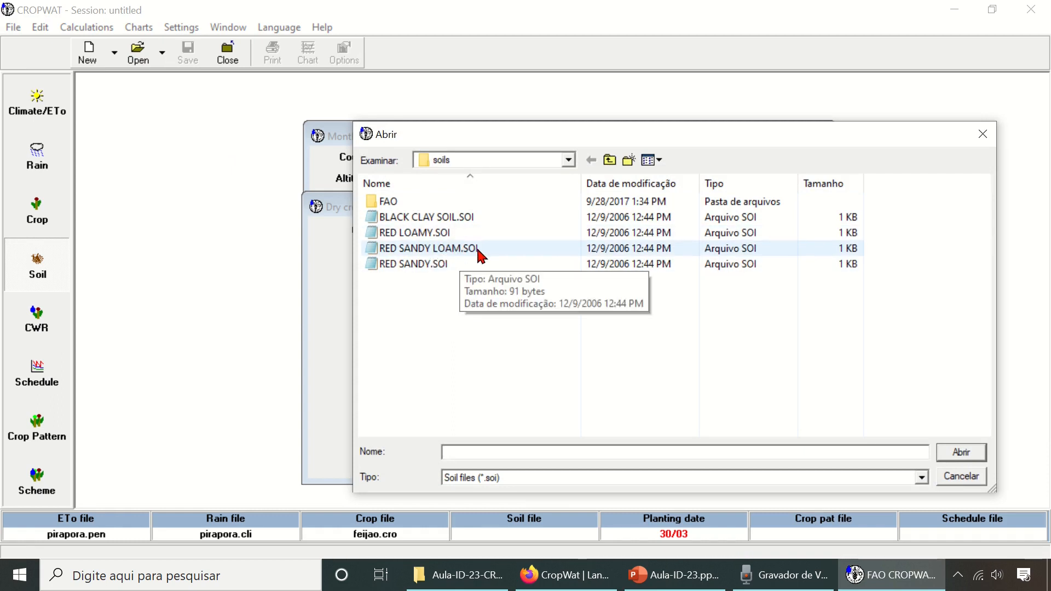
left_click(439, 237)
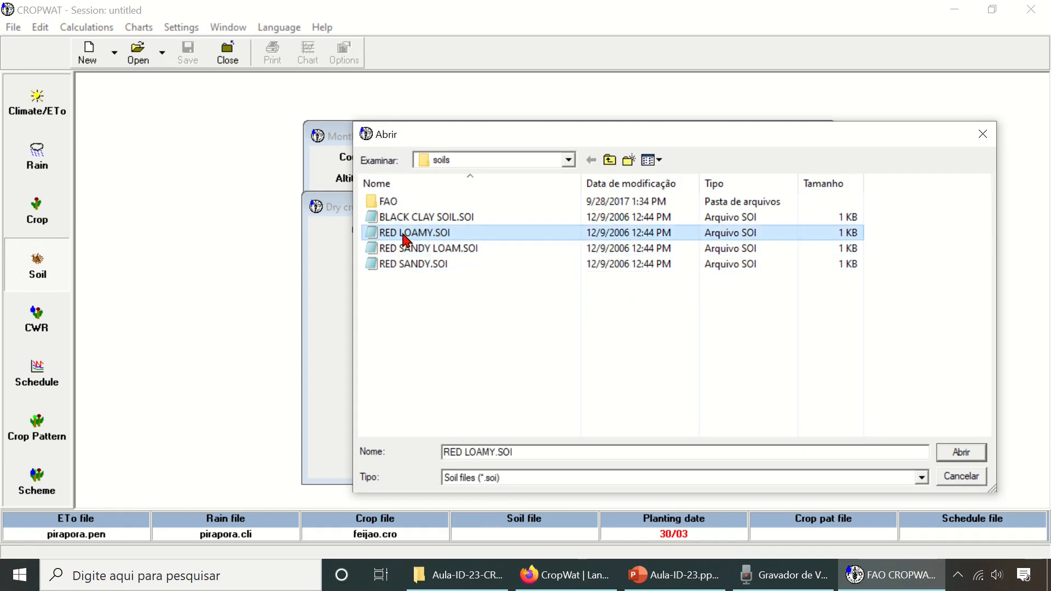
left_click(974, 461)
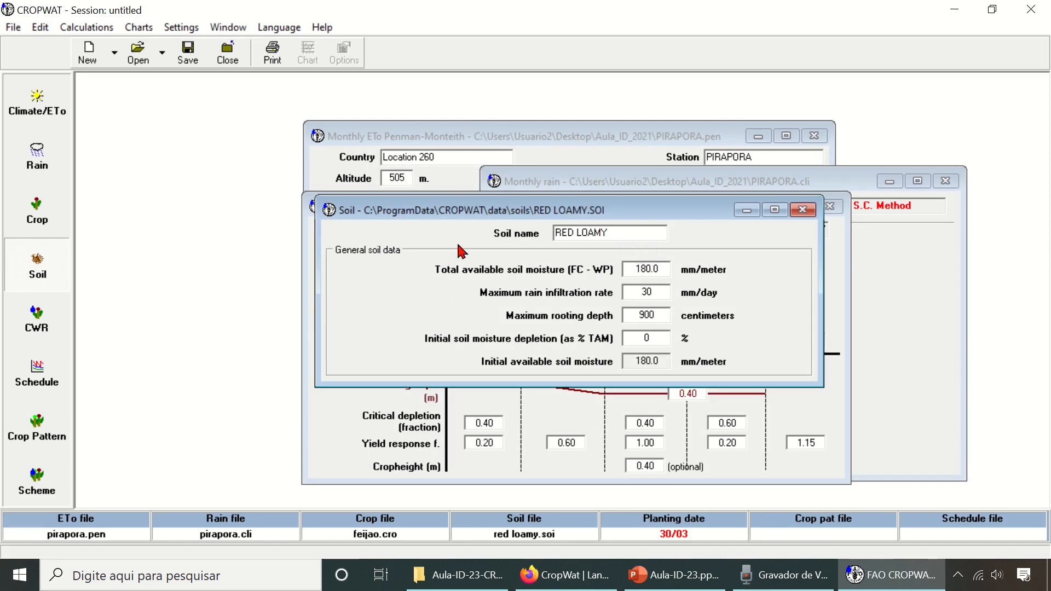
left_click_drag(647, 212, 750, 262)
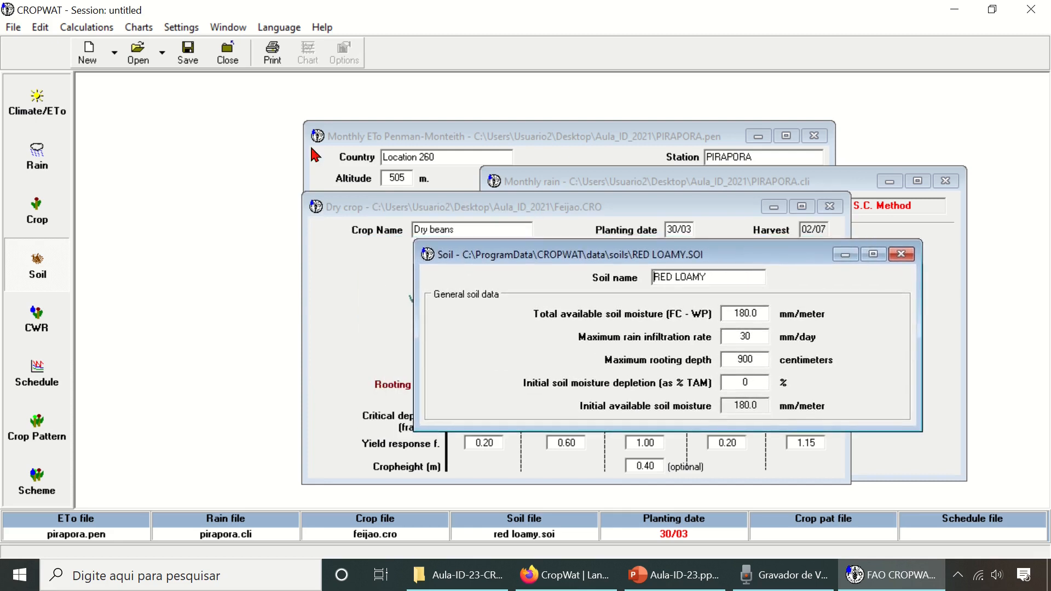
left_click(188, 53)
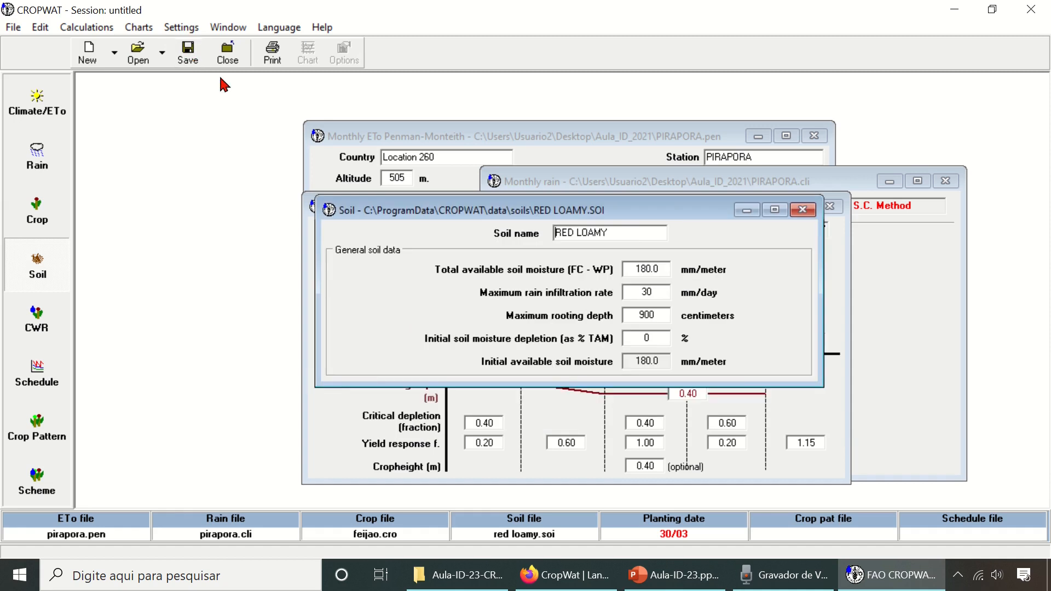
- Save the soil data as a new file named SoloAula in the Aula_ID_2021 folder on the desktop
left_click(12, 27)
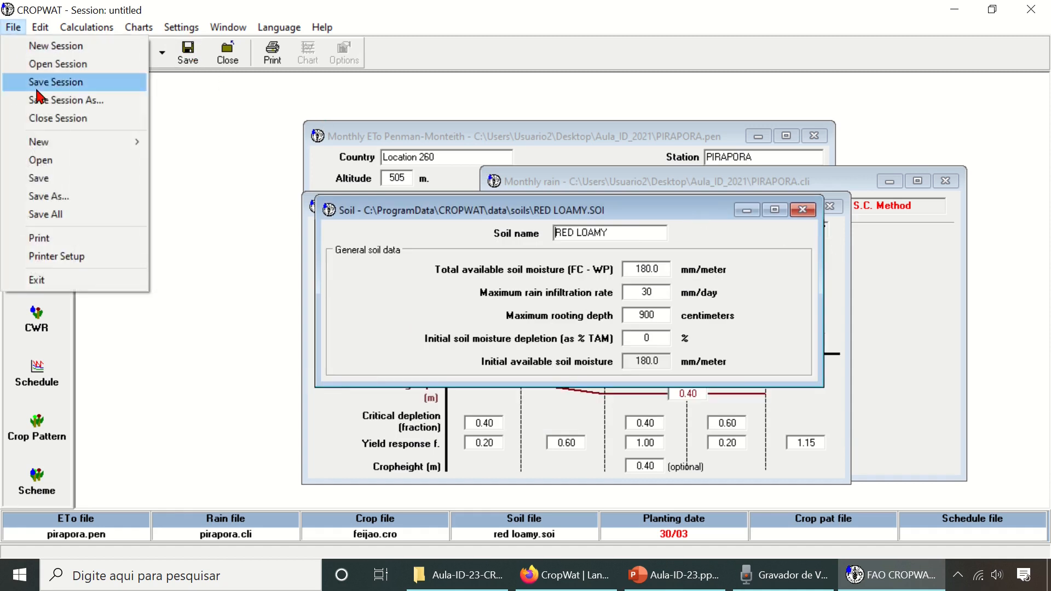
left_click(60, 197)
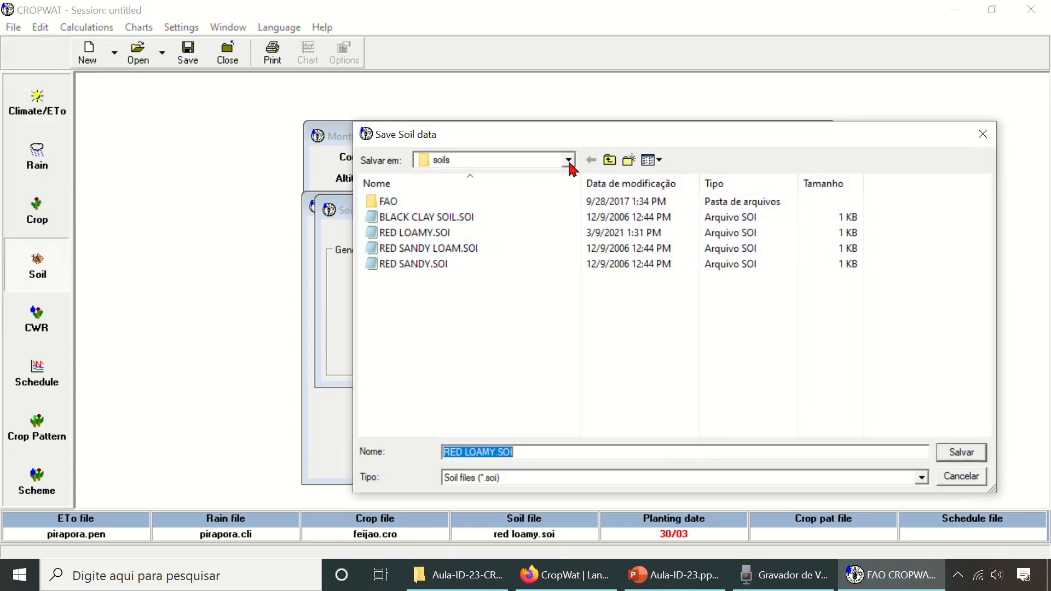
left_click(568, 160)
scroll(542, 214, "up", 4)
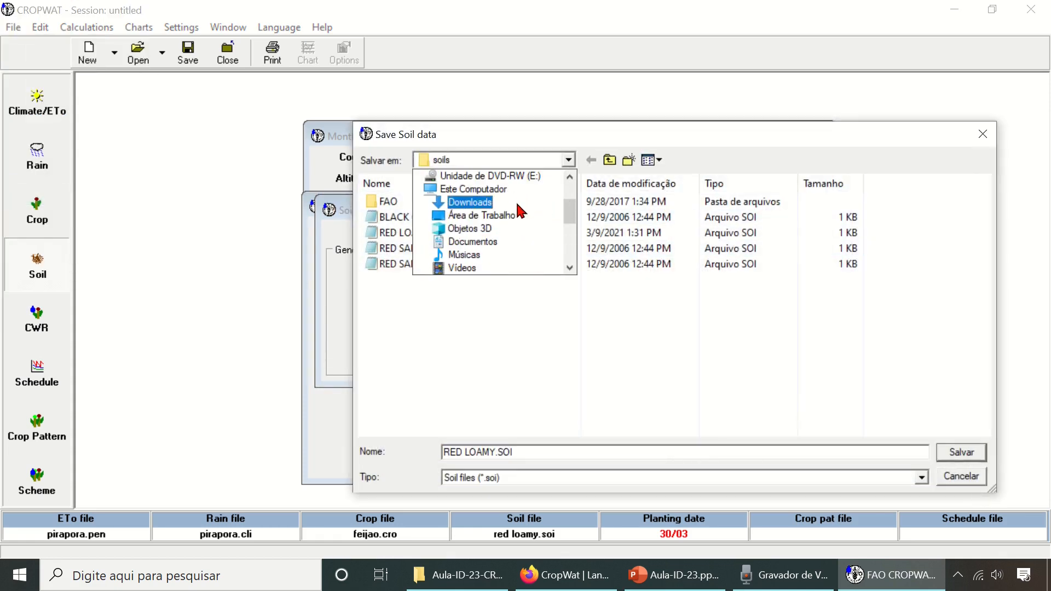
scroll(520, 212, "up", 1)
left_click(501, 258)
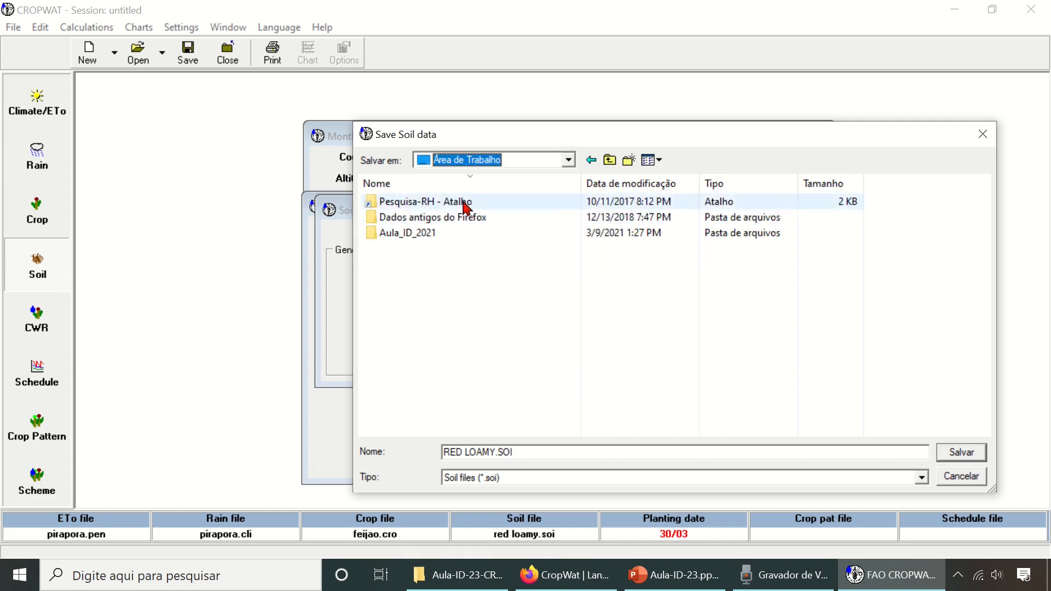
double_click(432, 235)
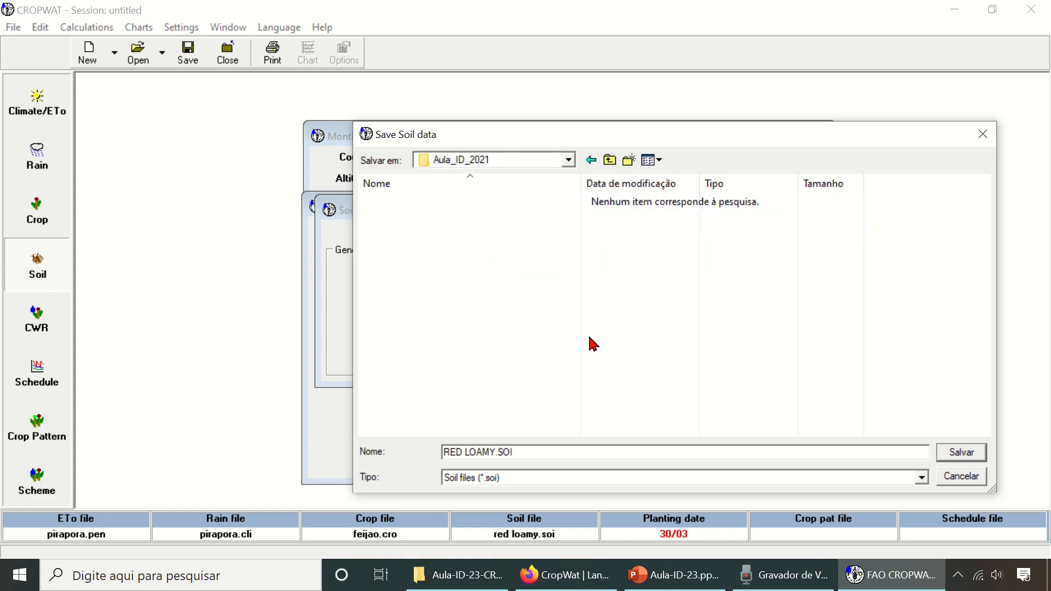
left_click_drag(602, 452, 320, 426)
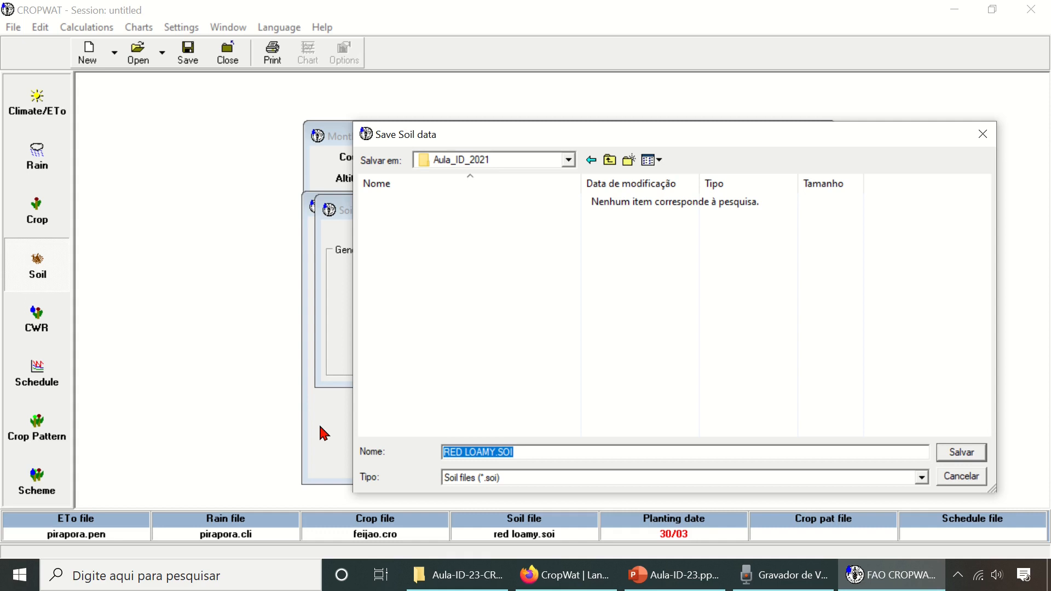
type("Soil")
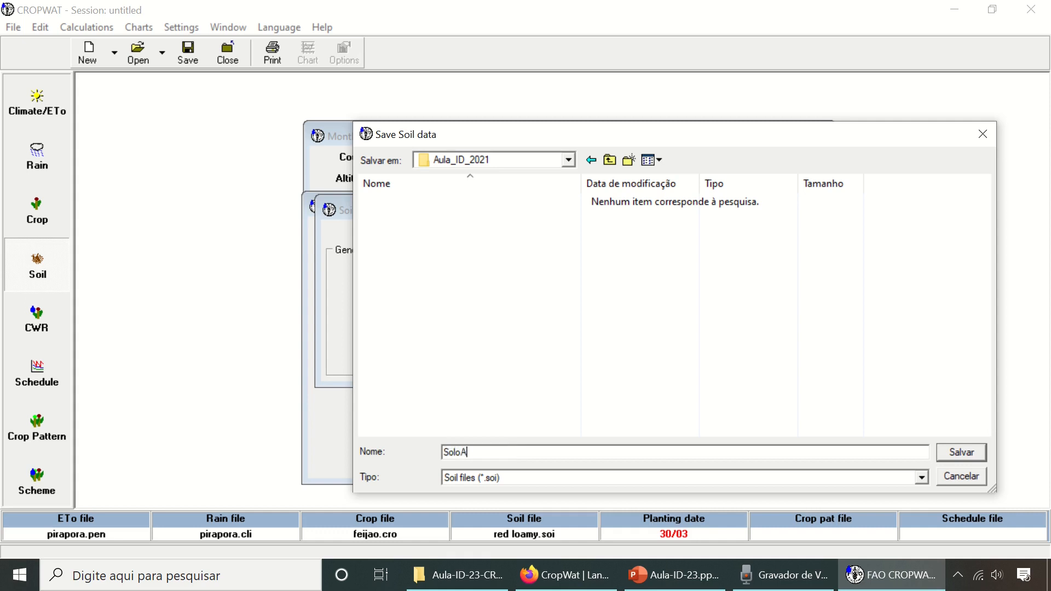
key("Return")
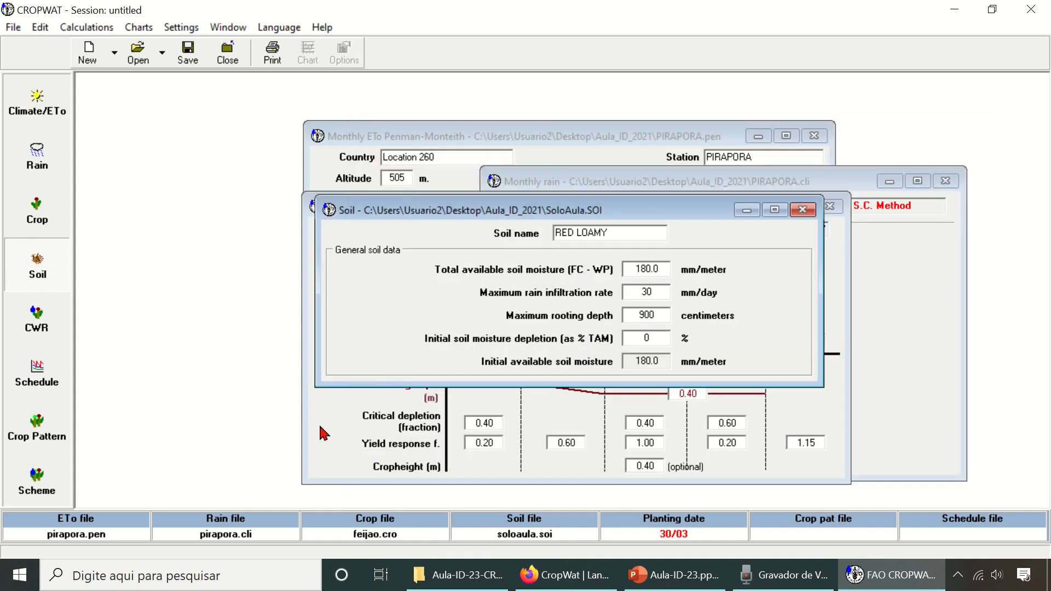
- Rename the soil to "Solo teste"
left_click_drag(636, 234, 533, 231)
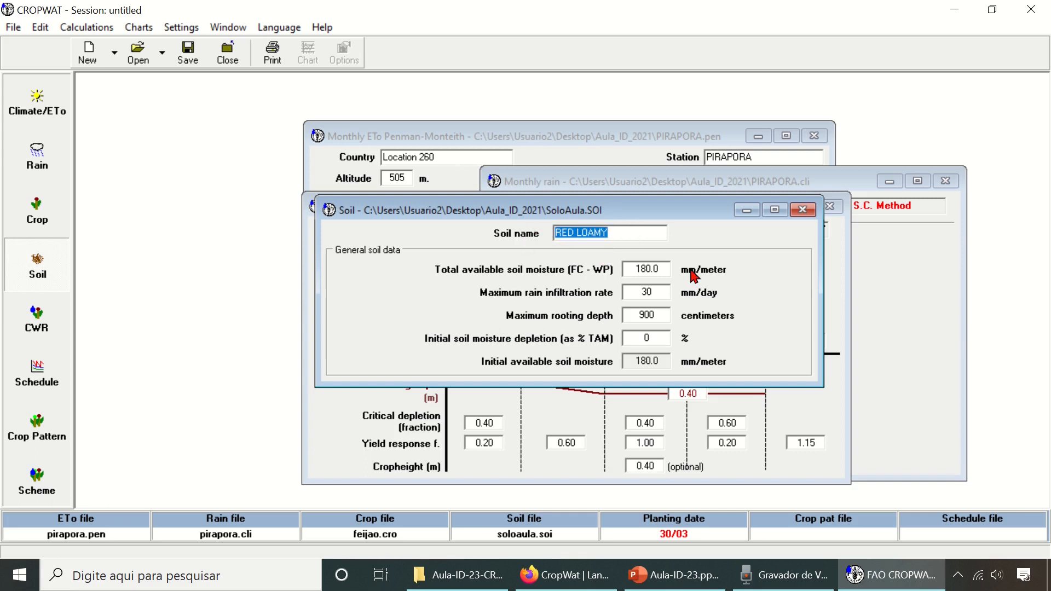
type("Solo")
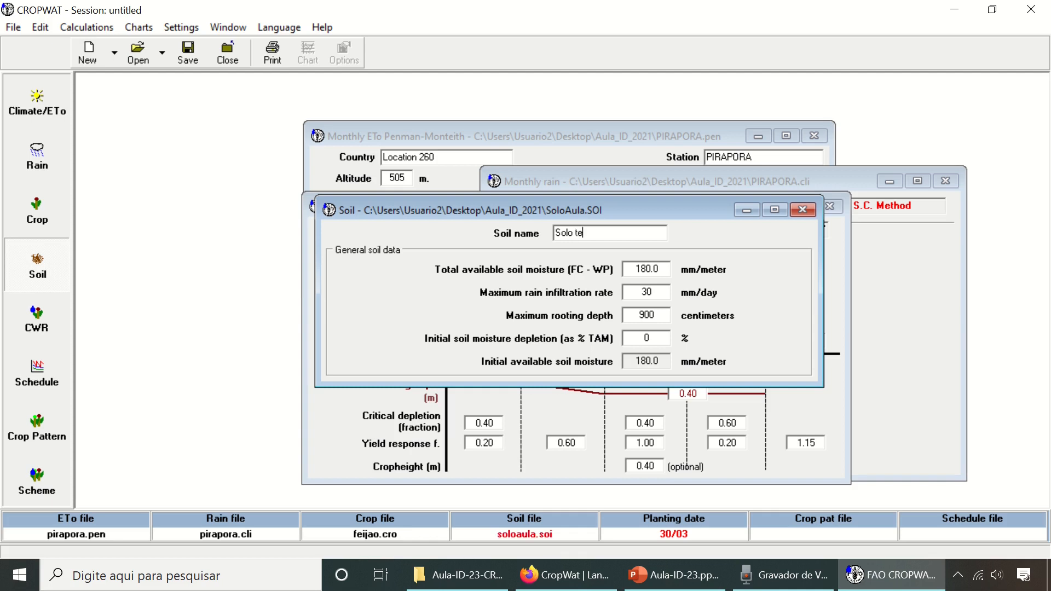
type(" teste")
- Set the soil's total available moisture to 110 mm/meter and its maximum rain infiltration rate to 40 mm/day
double_click(634, 270)
type("110")
key("Tab")
left_click_drag(654, 293, 627, 293)
type("40")
left_click_drag(661, 290, 636, 290)
- Set the soil's maximum rooting depth to 800 centimeters
left_click_drag(670, 214, 737, 277)
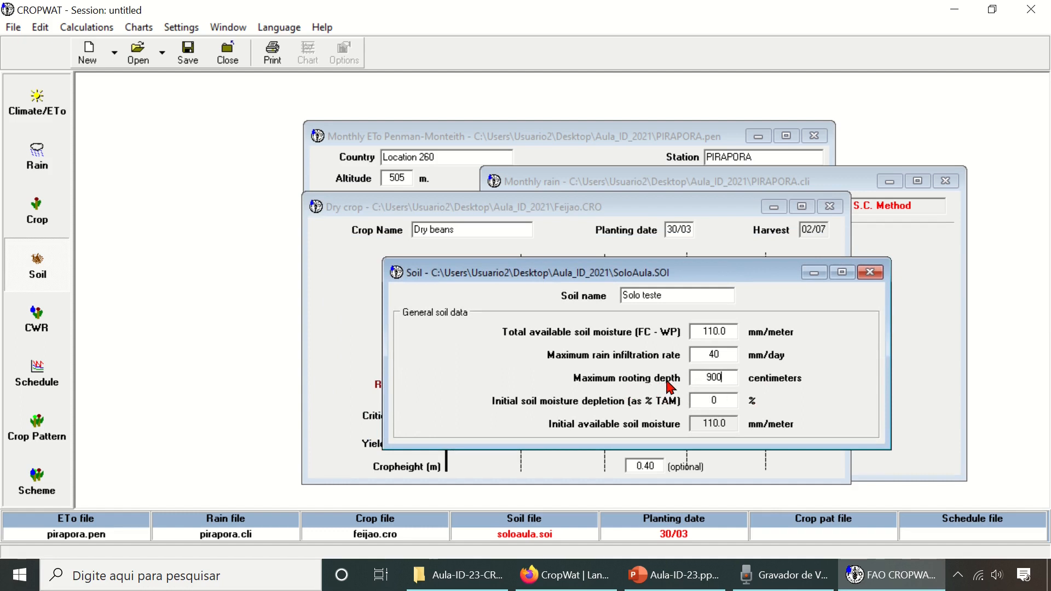
left_click_drag(730, 378, 701, 378)
left_click_drag(733, 274, 756, 234)
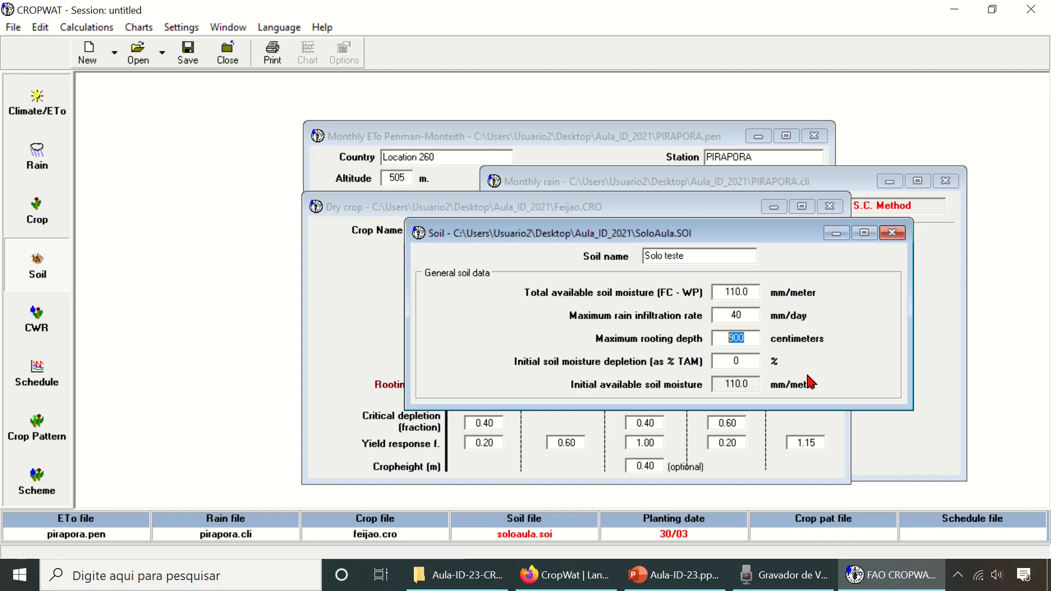
type("8")
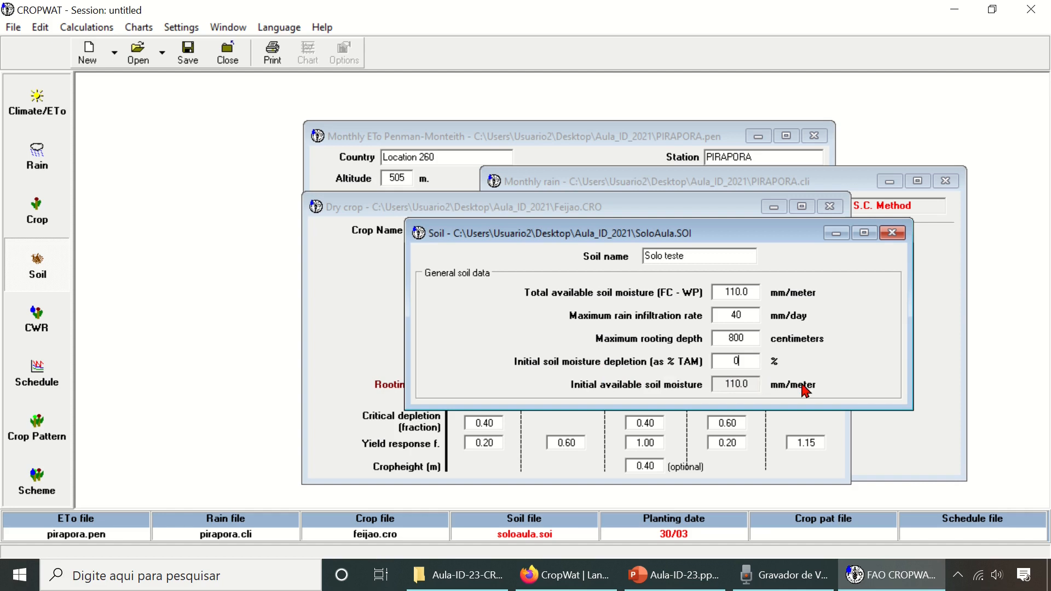
- Set the initial soil moisture depletion to 20 % and save the soil file
key("BackSpace")
left_click(755, 383)
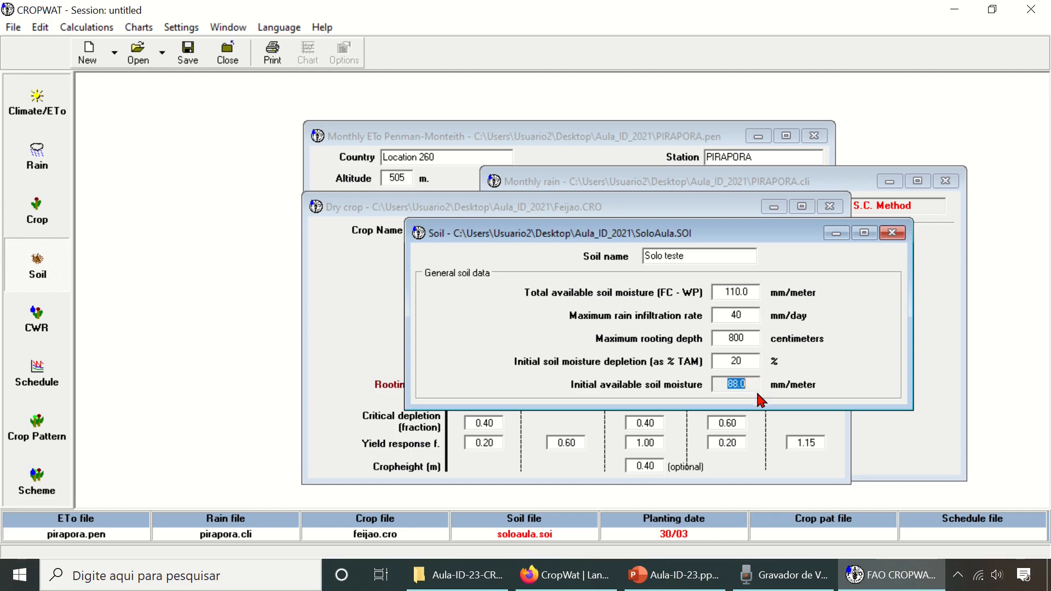
left_click(745, 362)
left_click_drag(721, 292, 750, 296)
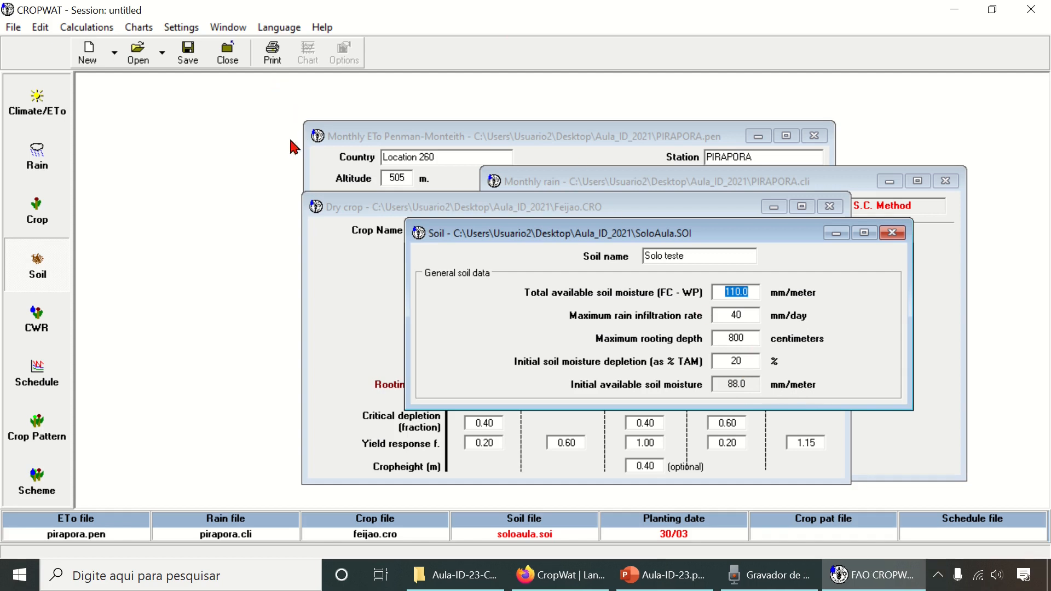
left_click(195, 59)
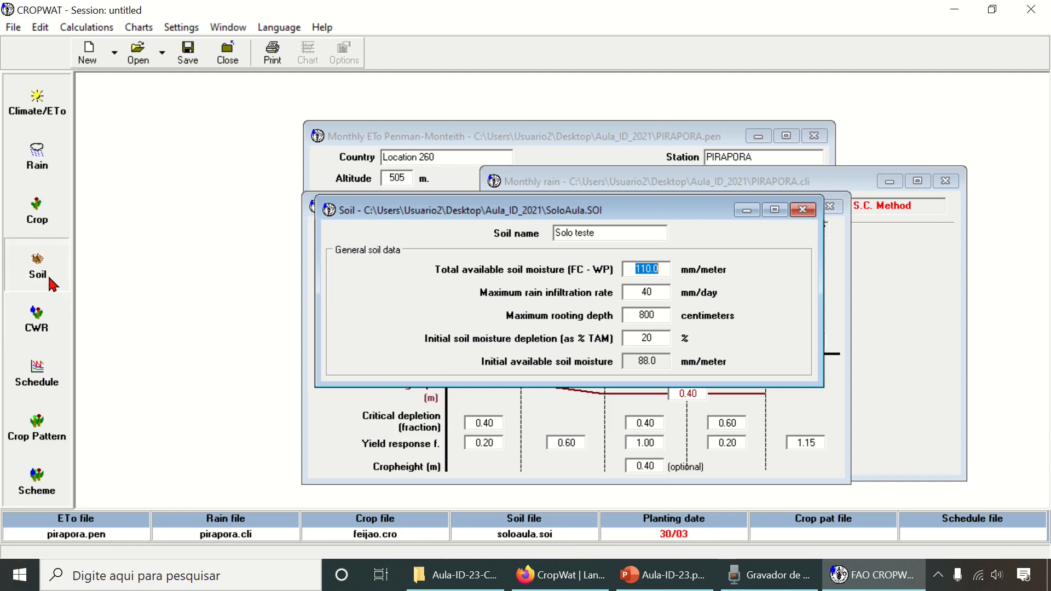
- Review the open crop, rain, climate and soil data windows, bringing each one into view and ending on the soil data
left_click_drag(672, 215, 588, 277)
left_click_drag(600, 223, 646, 221)
left_click(649, 181)
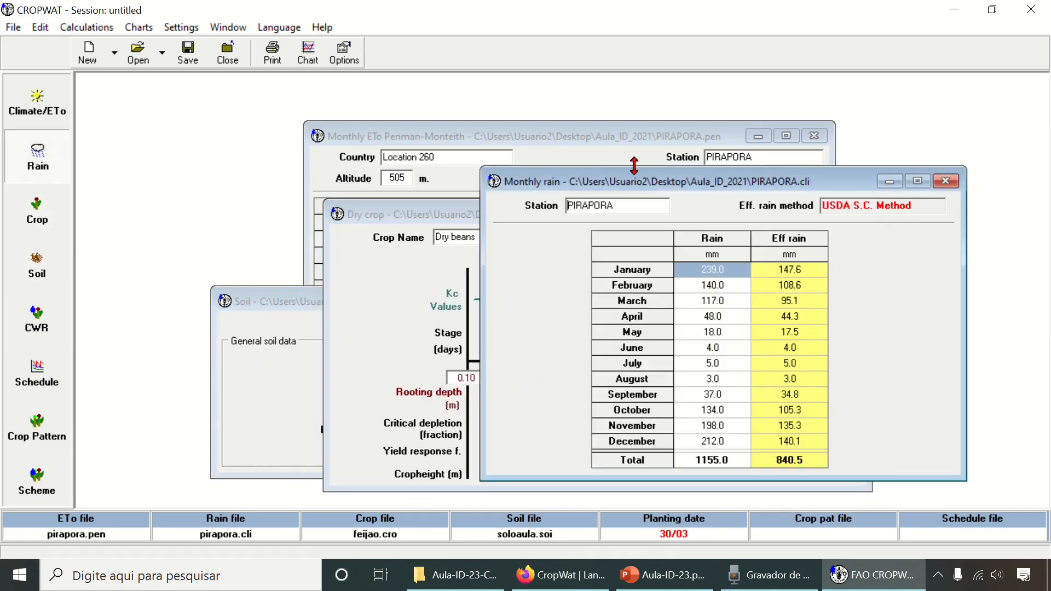
left_click(607, 143)
left_click(259, 300)
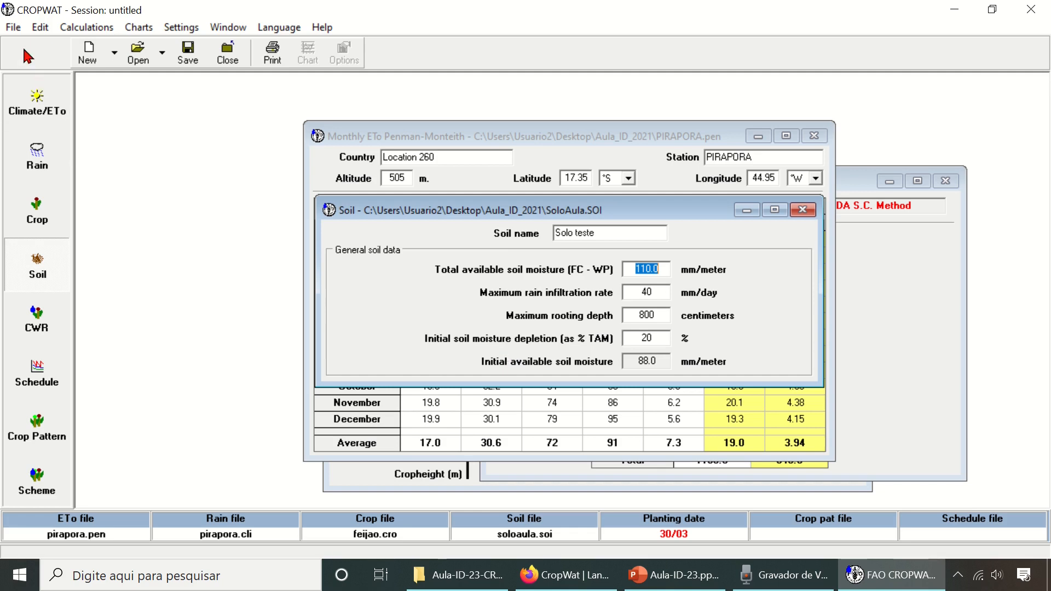
- Save the session as AulaID2021 in the Aula_ID_2021 folder on the desktop
left_click(11, 33)
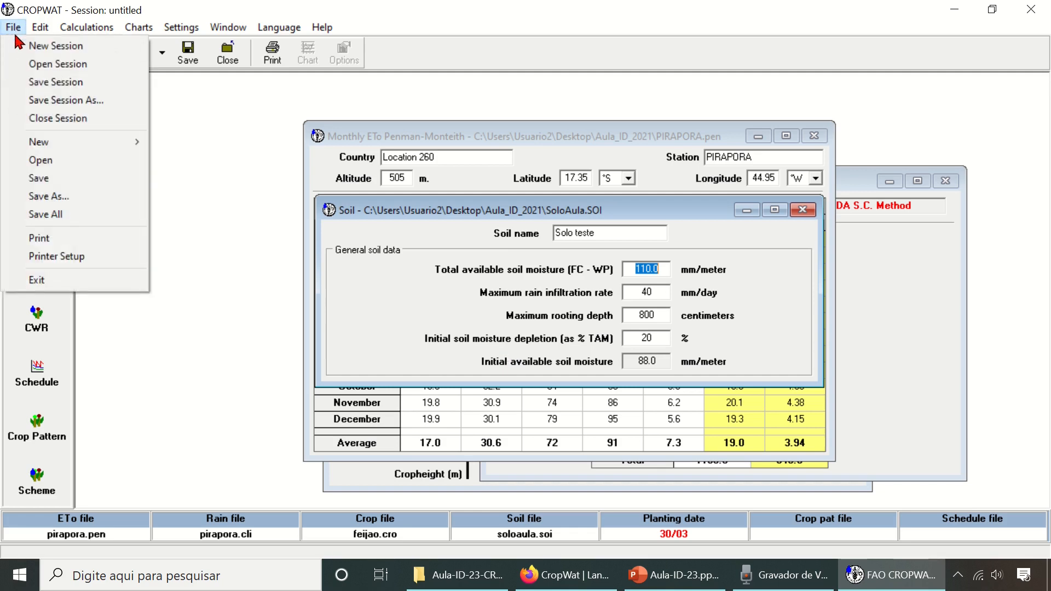
left_click(58, 89)
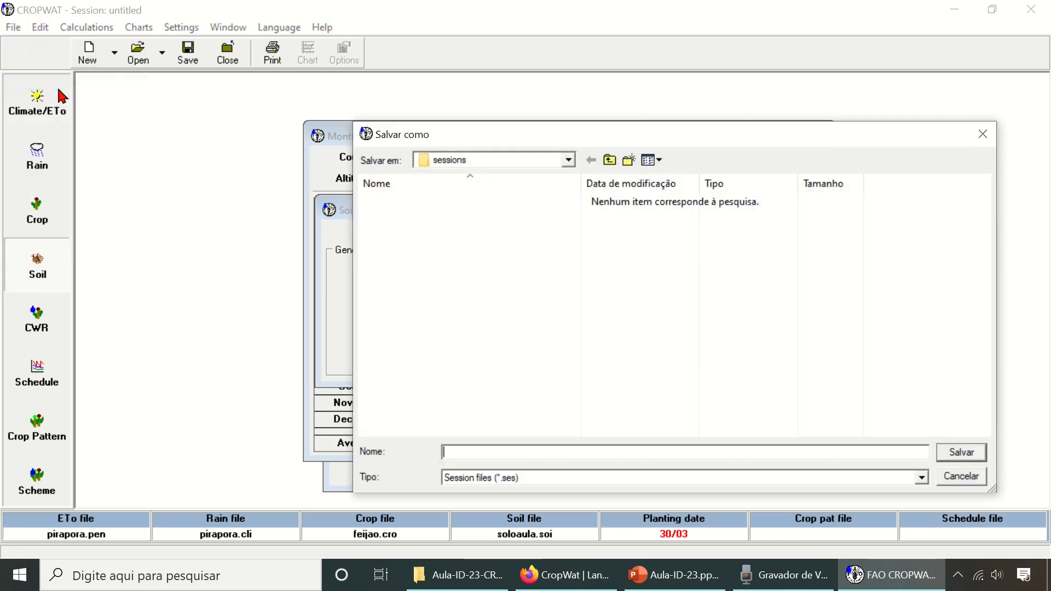
left_click(571, 160)
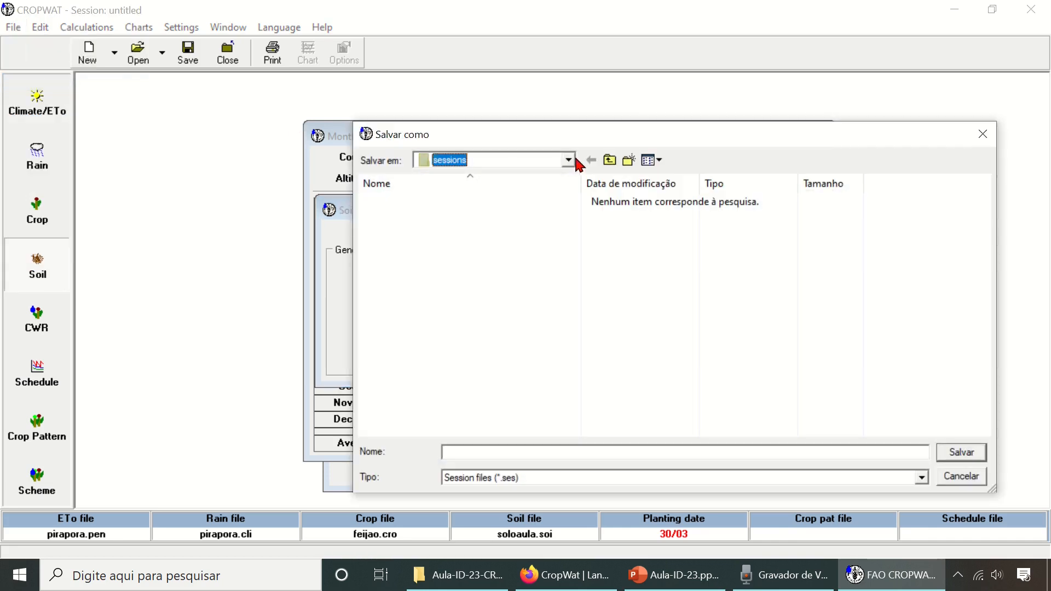
left_click_drag(570, 244, 582, 203)
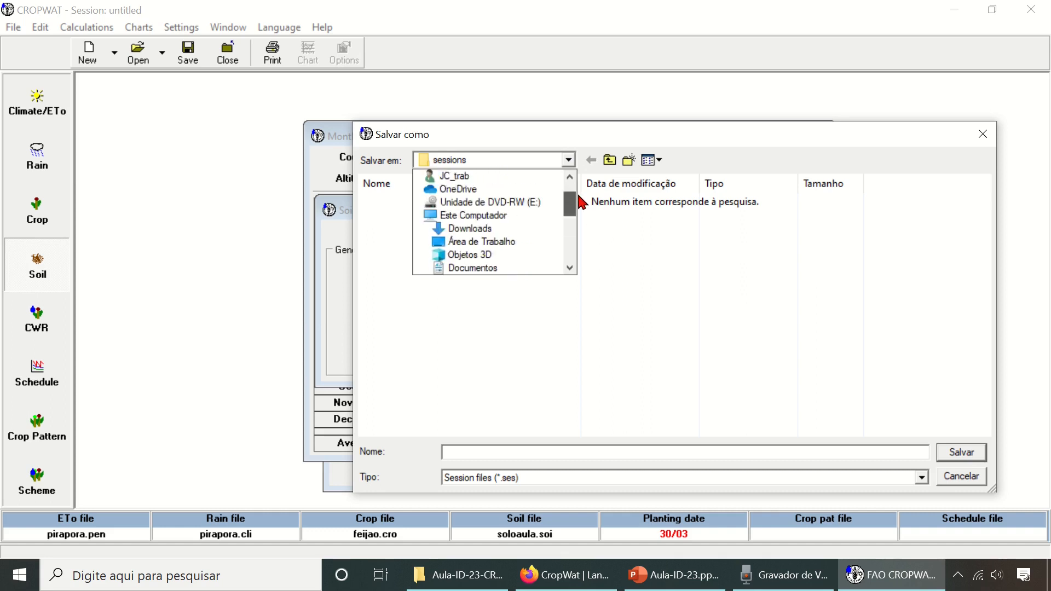
left_click(495, 241)
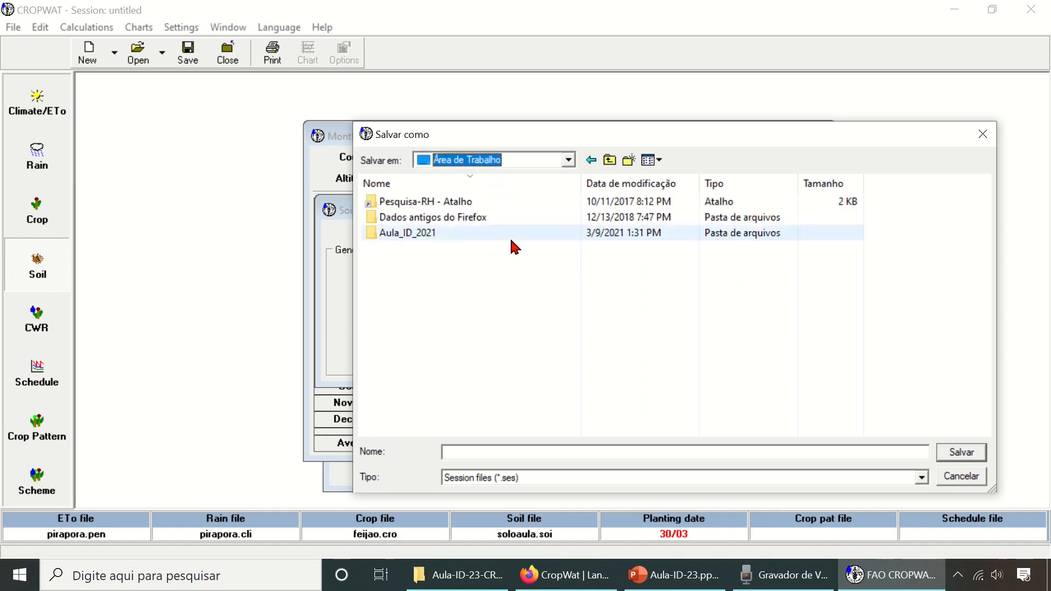
double_click(428, 234)
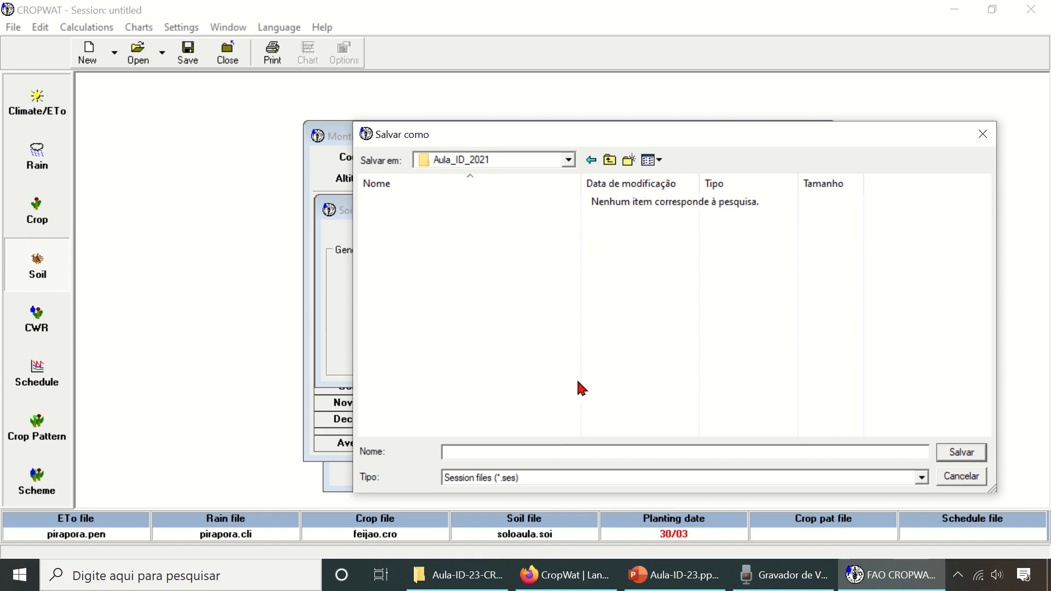
left_click(545, 451)
type("AulaID2021")
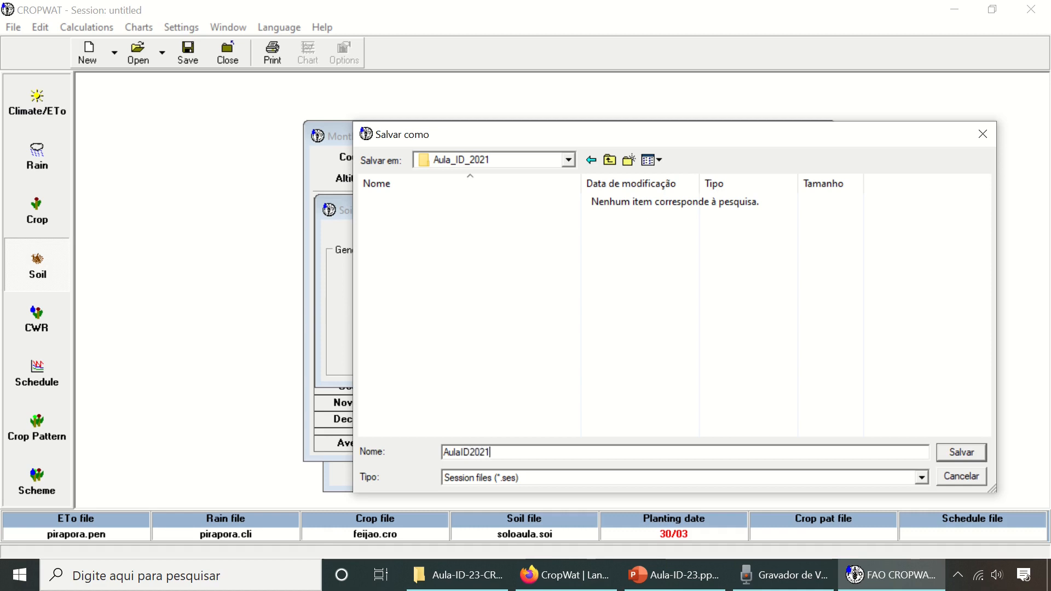
key("Return")
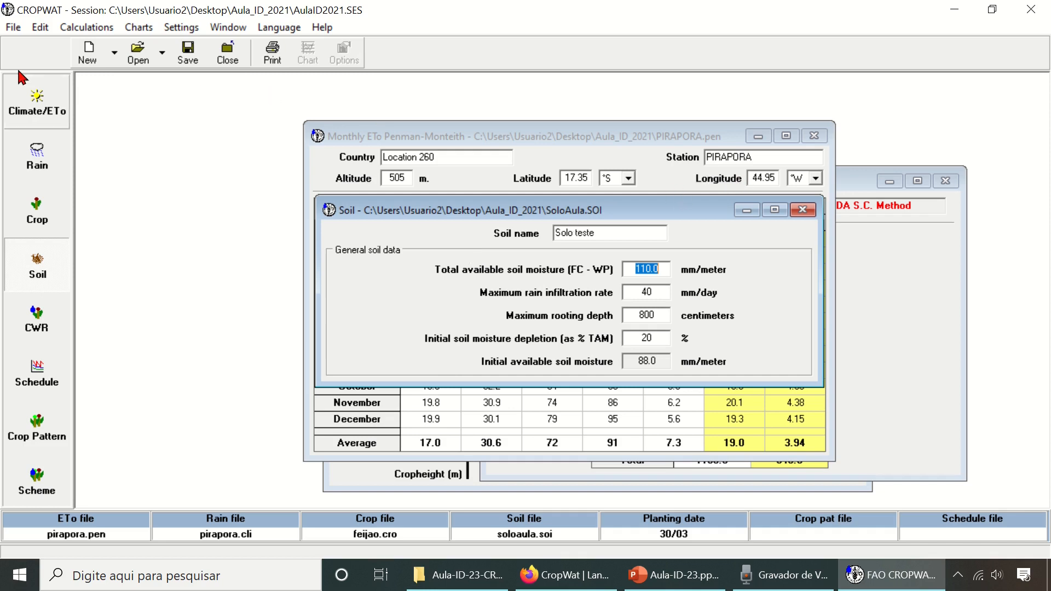
- Exit CROPWAT and launch CROPWAT 8.0 again from the Windows search
left_click(13, 27)
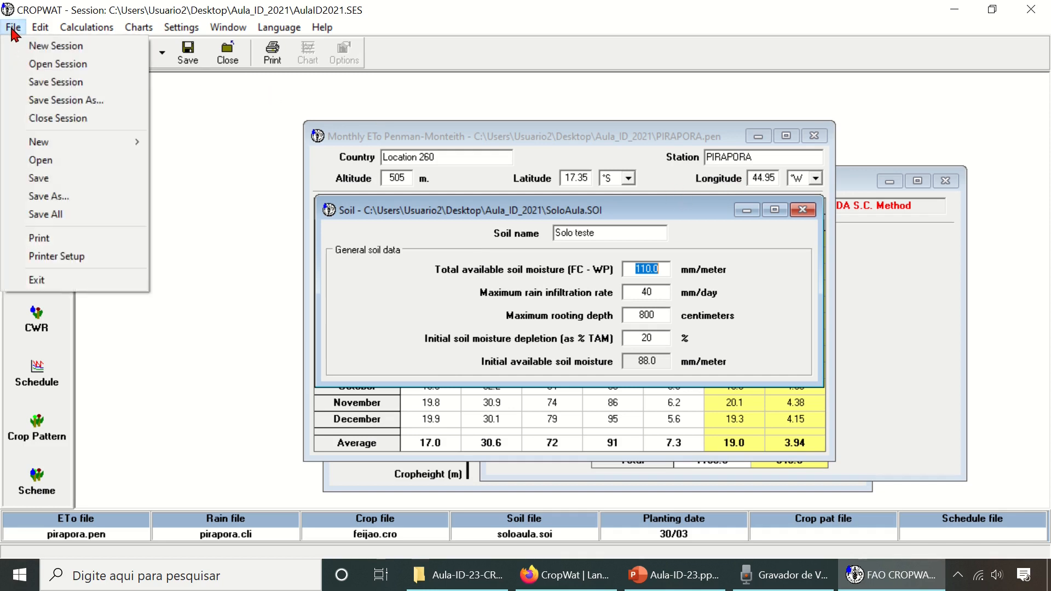
left_click(36, 280)
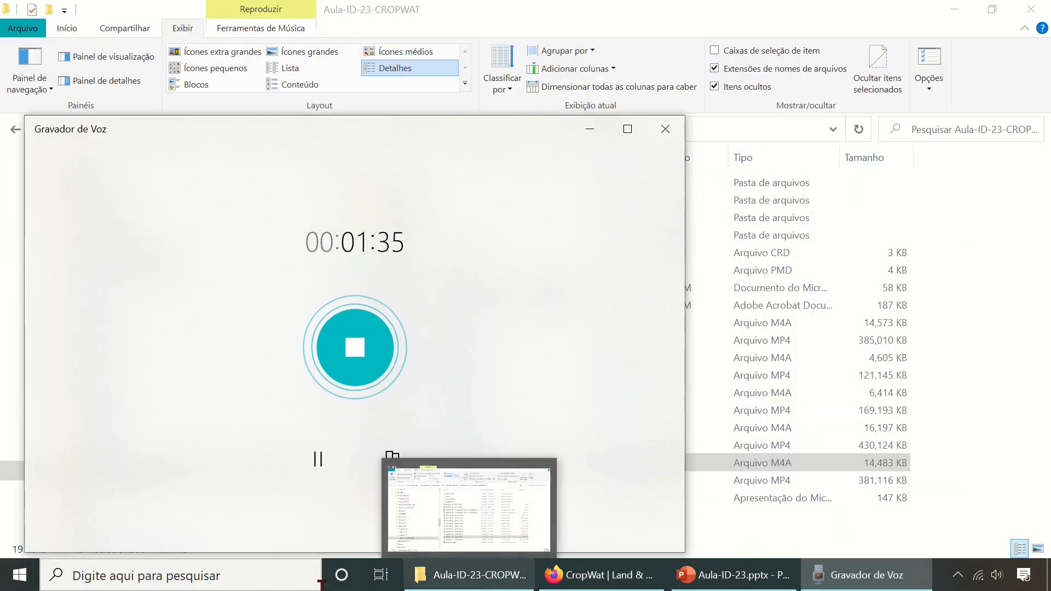
left_click(274, 587)
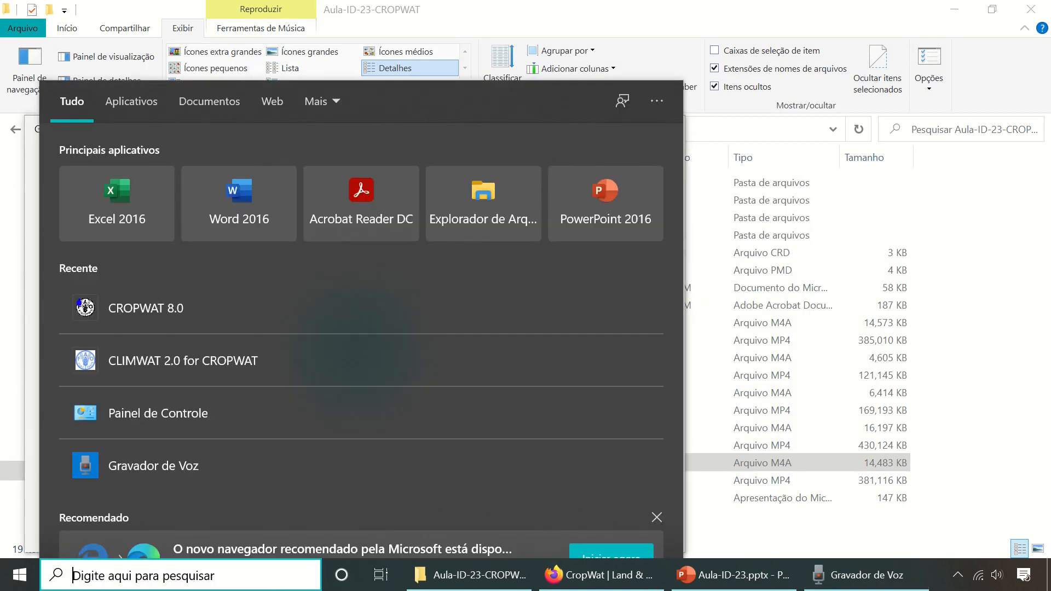
type("crop")
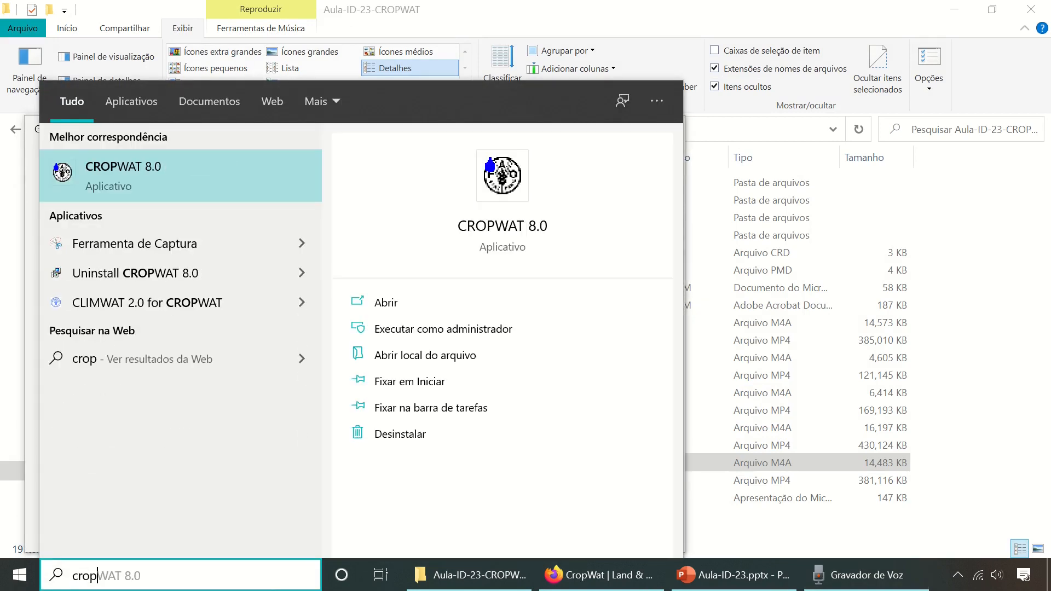
left_click(190, 184)
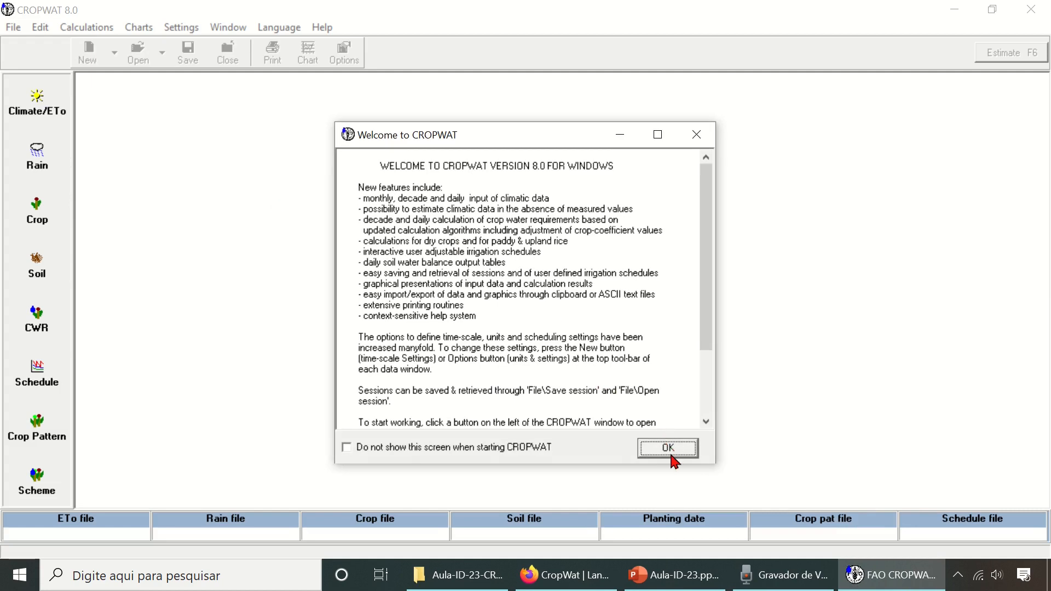
left_click(671, 455)
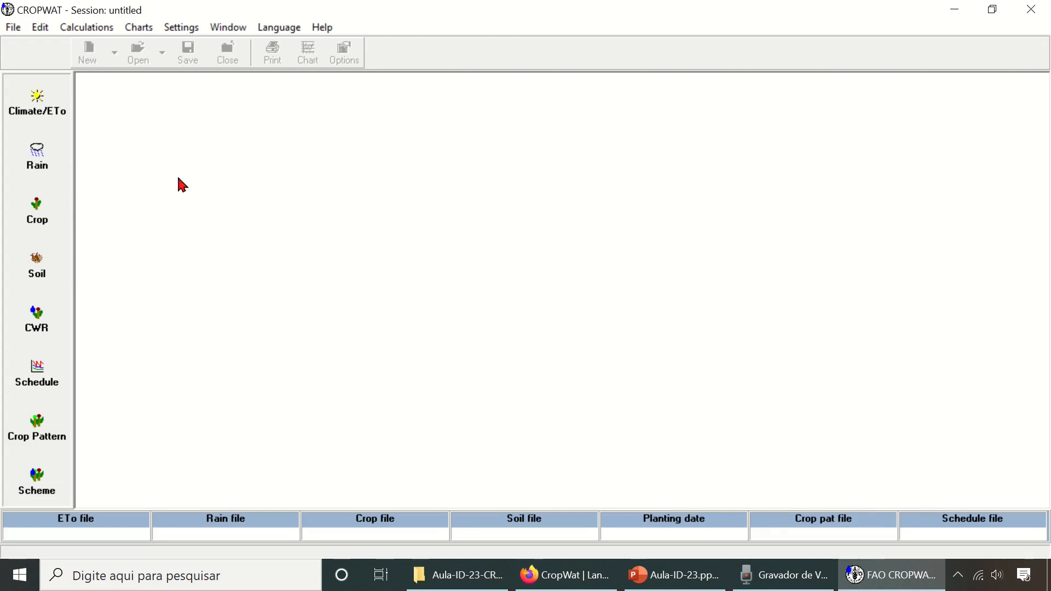
- Open the saved session AulaID2021.SES from the Aula_ID_2021 folder on the desktop
left_click(19, 30)
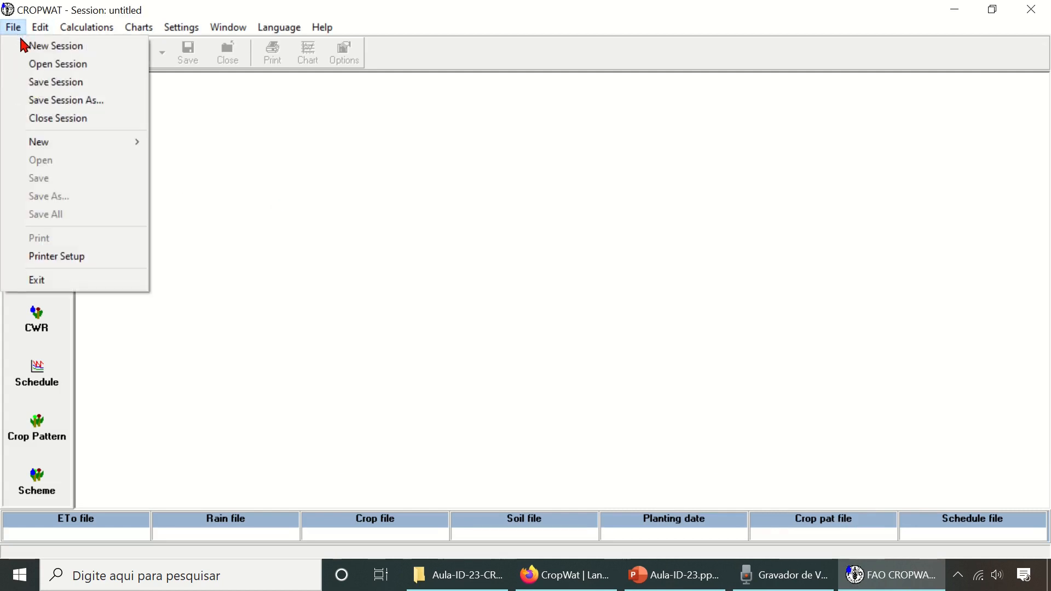
left_click(57, 64)
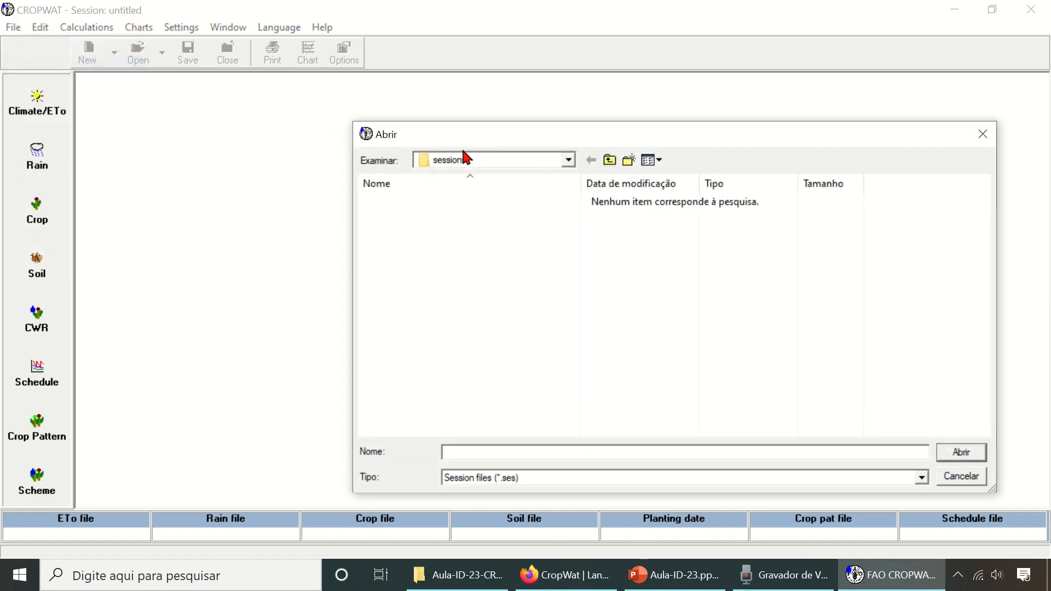
left_click(568, 160)
left_click_drag(574, 243, 574, 219)
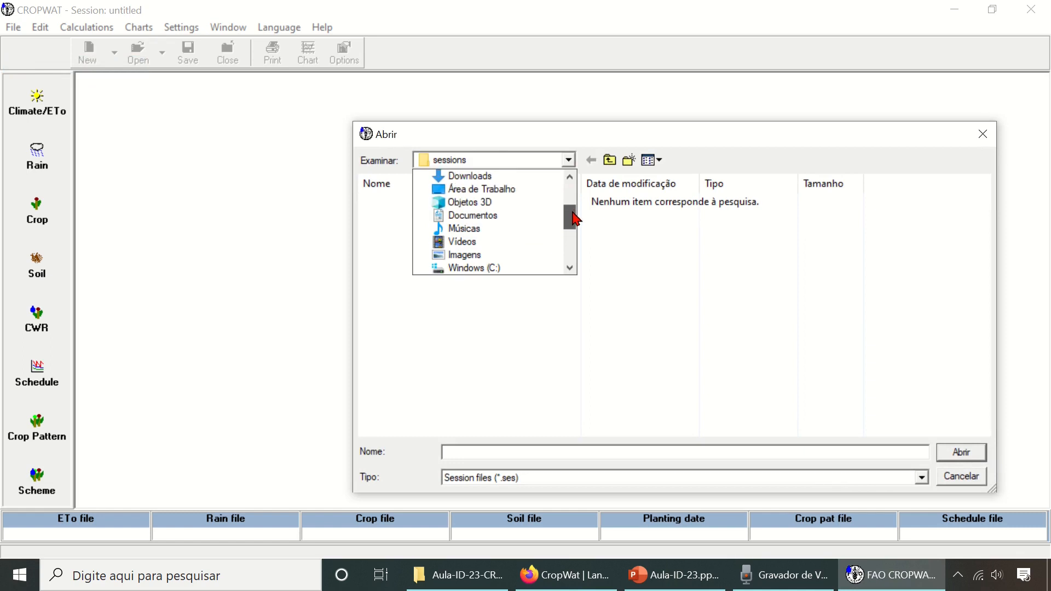
left_click(520, 191)
double_click(432, 232)
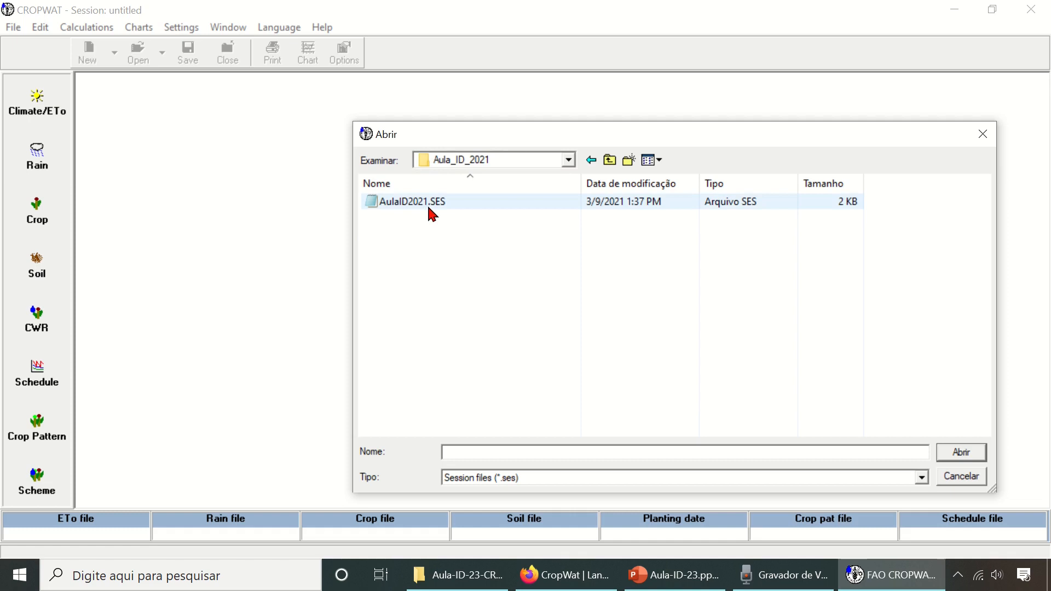
double_click(406, 202)
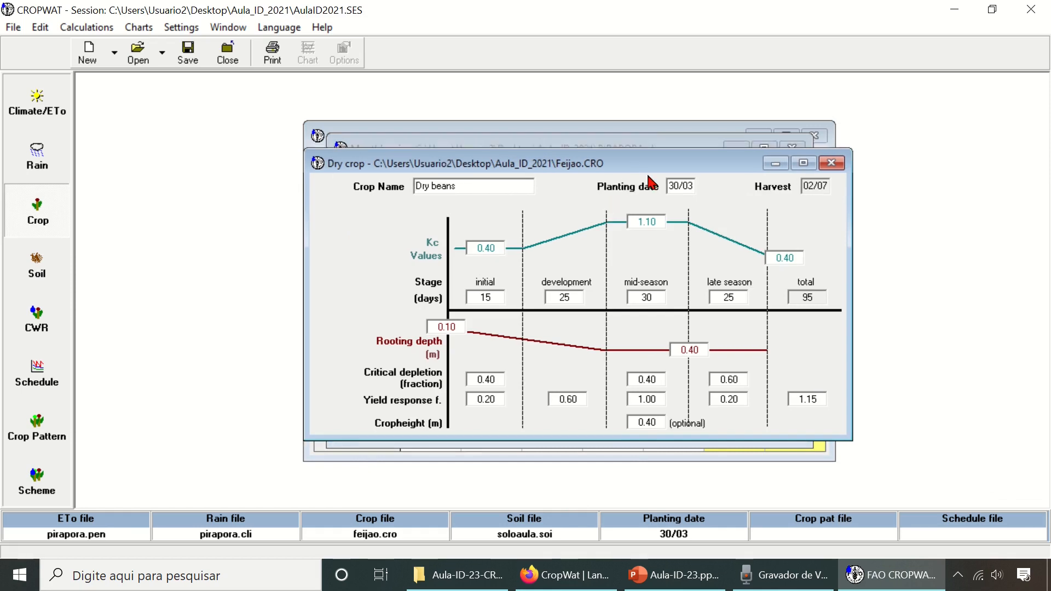
- Calculate the crop water requirements for the dry beans and open their graph
left_click_drag(576, 149, 400, 173)
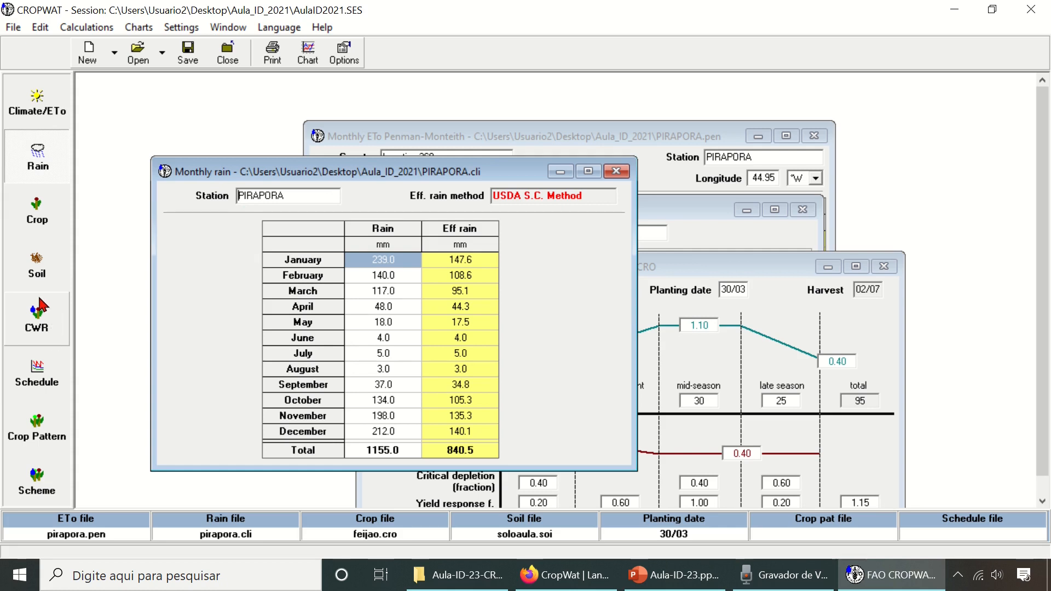
left_click(59, 328)
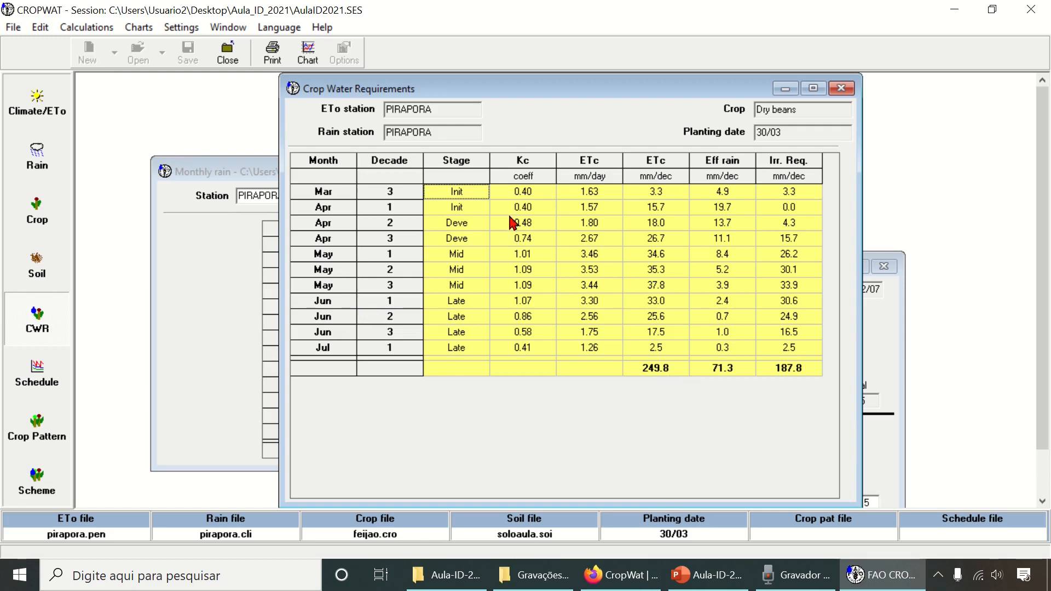
left_click(310, 62)
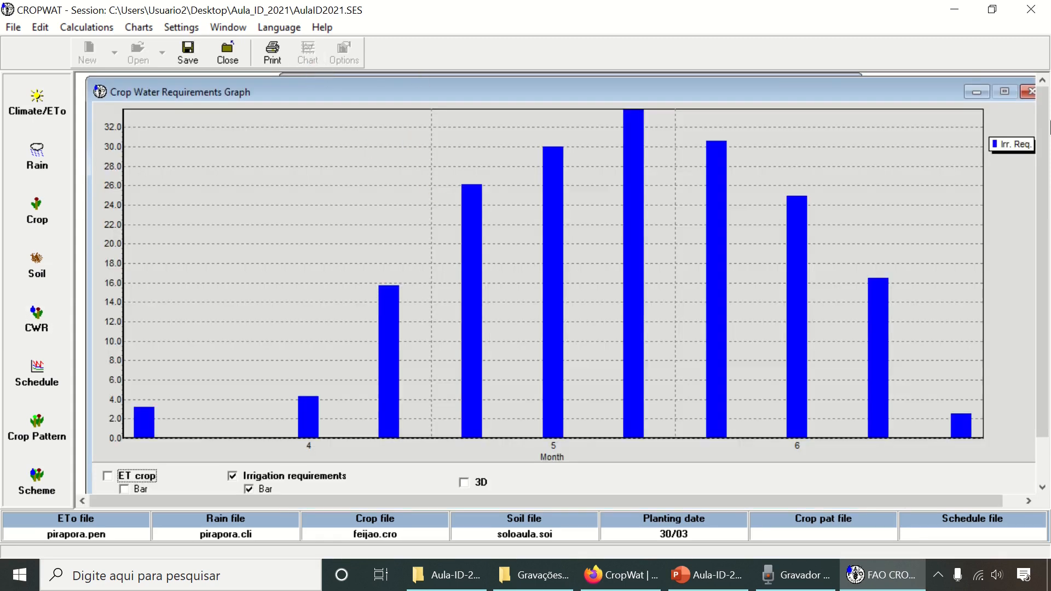
left_click(1031, 92)
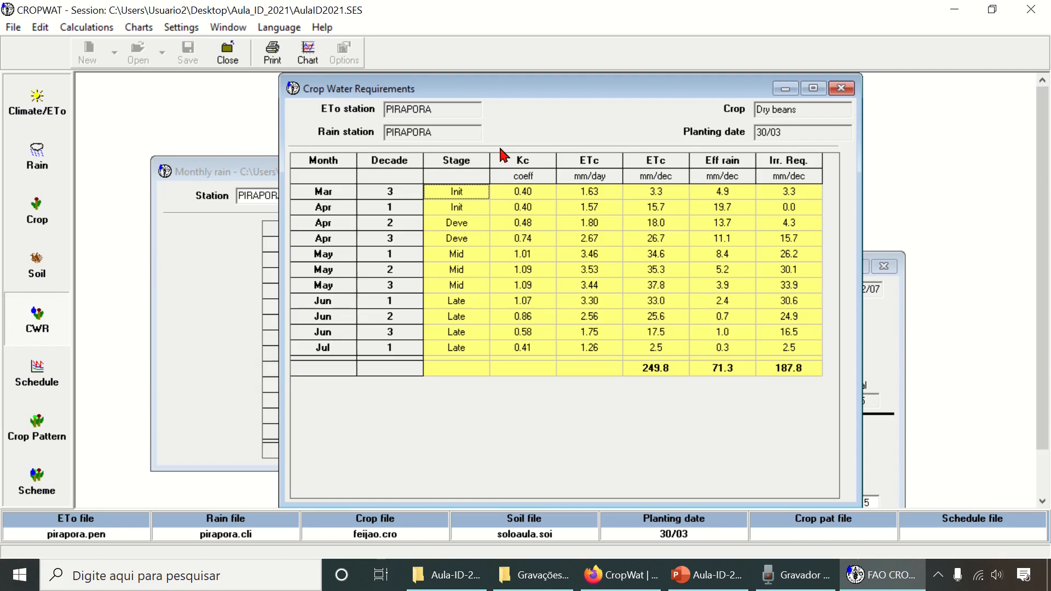
left_click(308, 59)
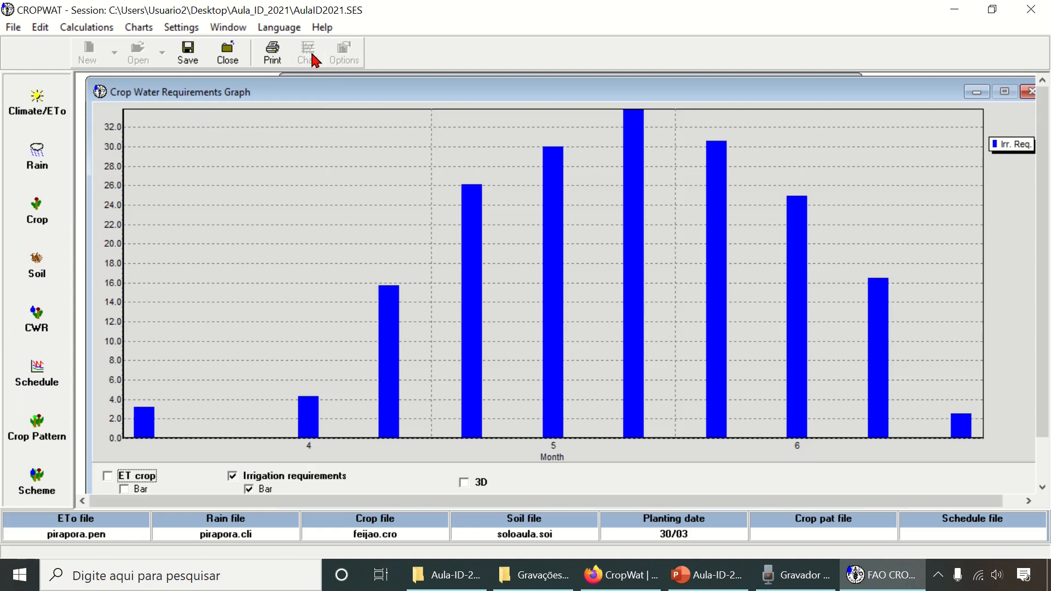
mouse_move(451, 94)
left_mouse_down()
mouse_move(404, 78)
mouse_move(419, 107)
mouse_move(468, 83)
left_mouse_up()
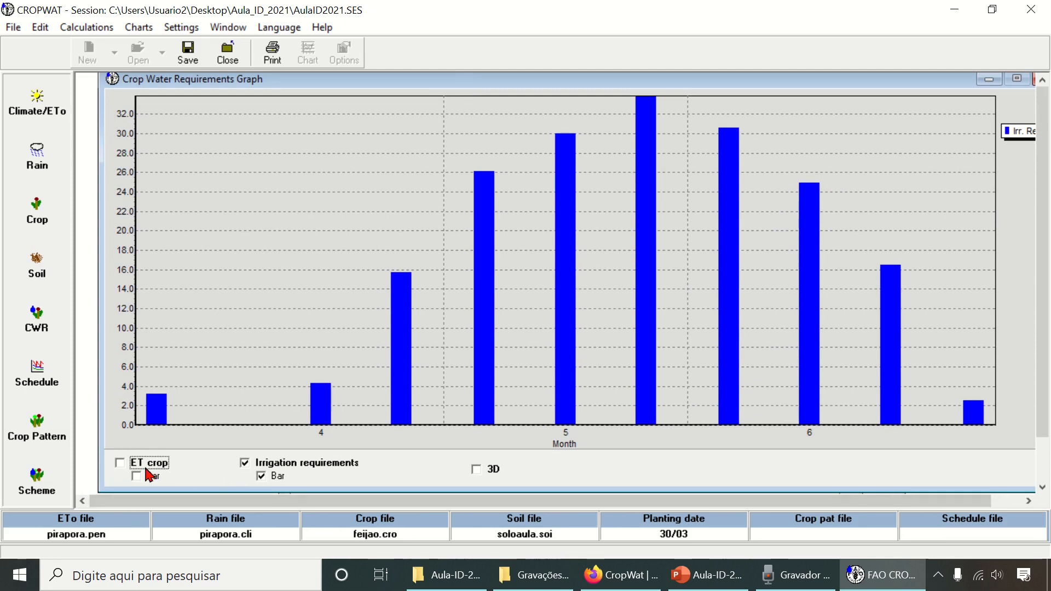
- Add ET crop to the water requirements graph, displayed as bars beside the irrigation requirements
left_click(120, 462)
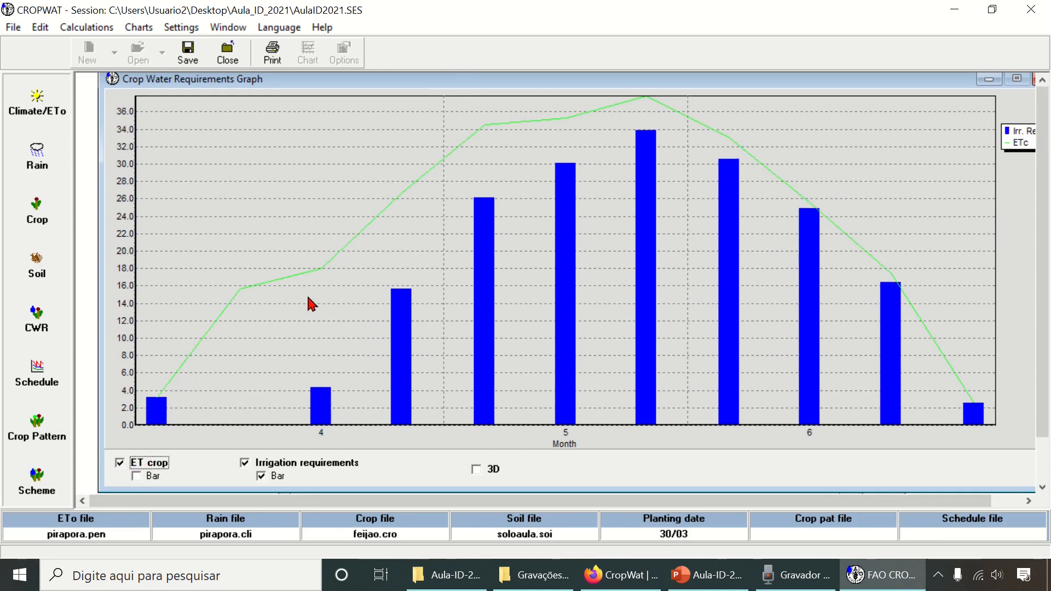
left_click(136, 476)
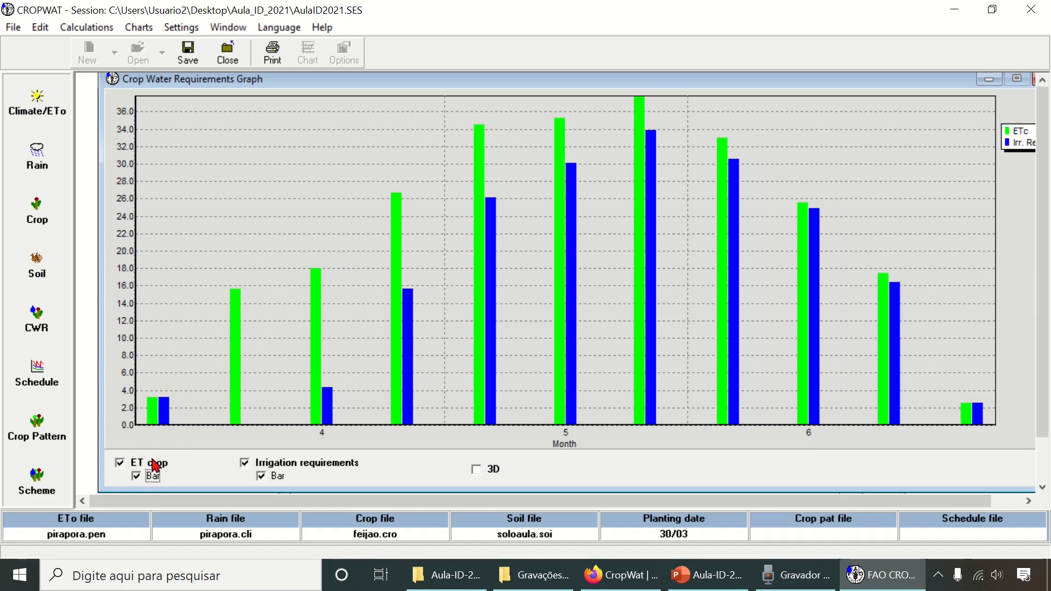
left_click(136, 476)
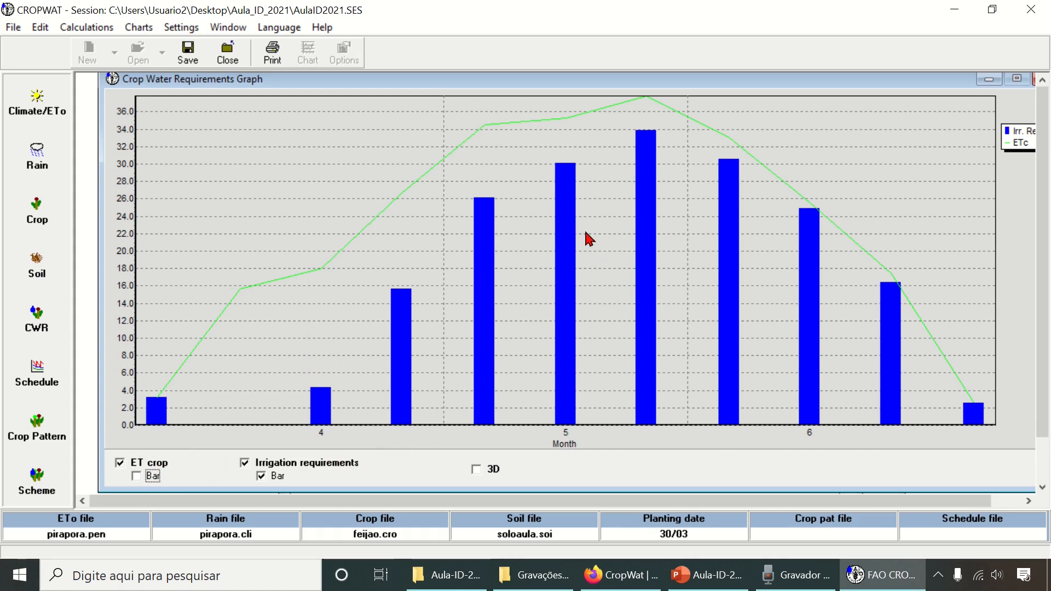
left_click(136, 476)
left_click(126, 464)
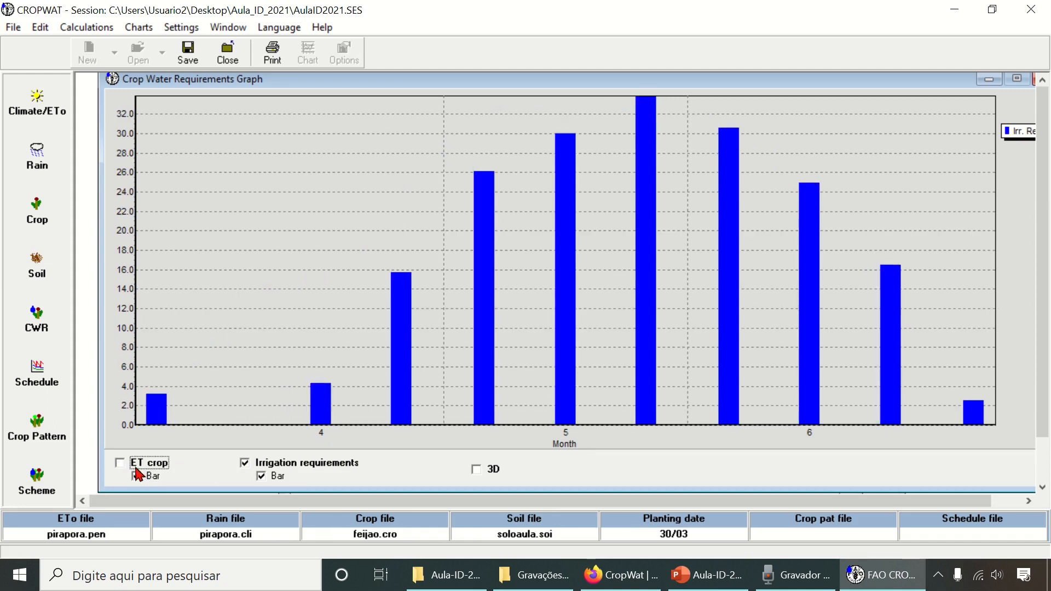
left_click(120, 463)
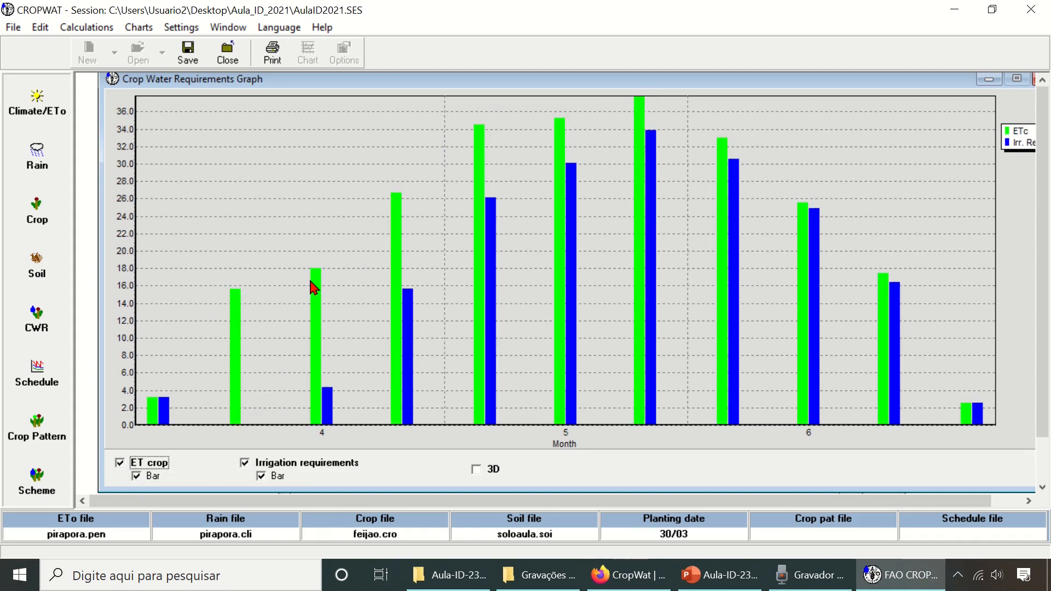
- Copy the crop water requirements graph as a bitmap, then close the graph
mouse_move(687, 84)
left_mouse_down()
mouse_move(664, 99)
mouse_move(674, 98)
left_mouse_up()
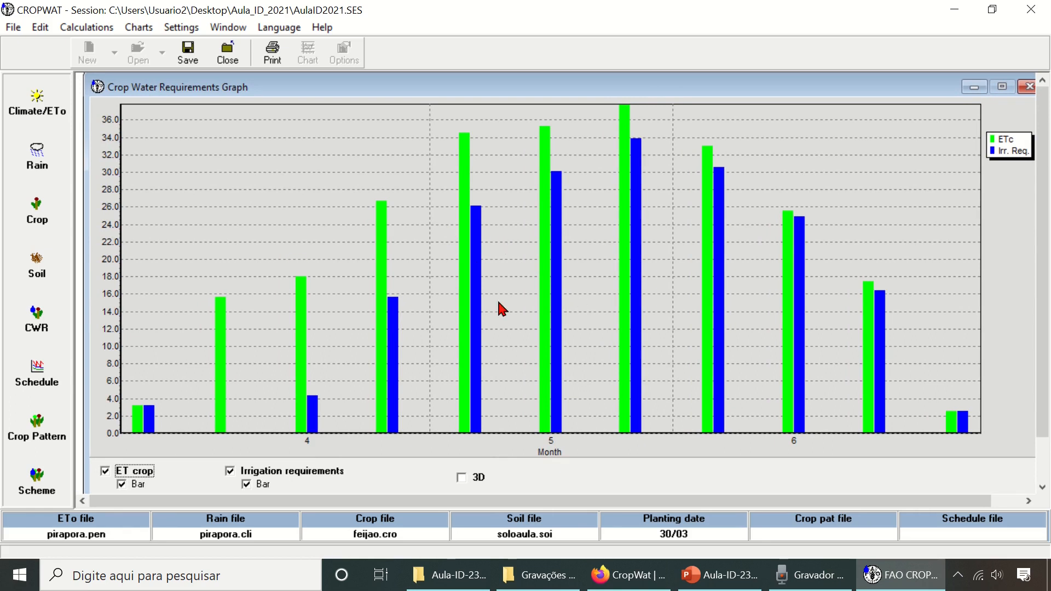
right_click(305, 194)
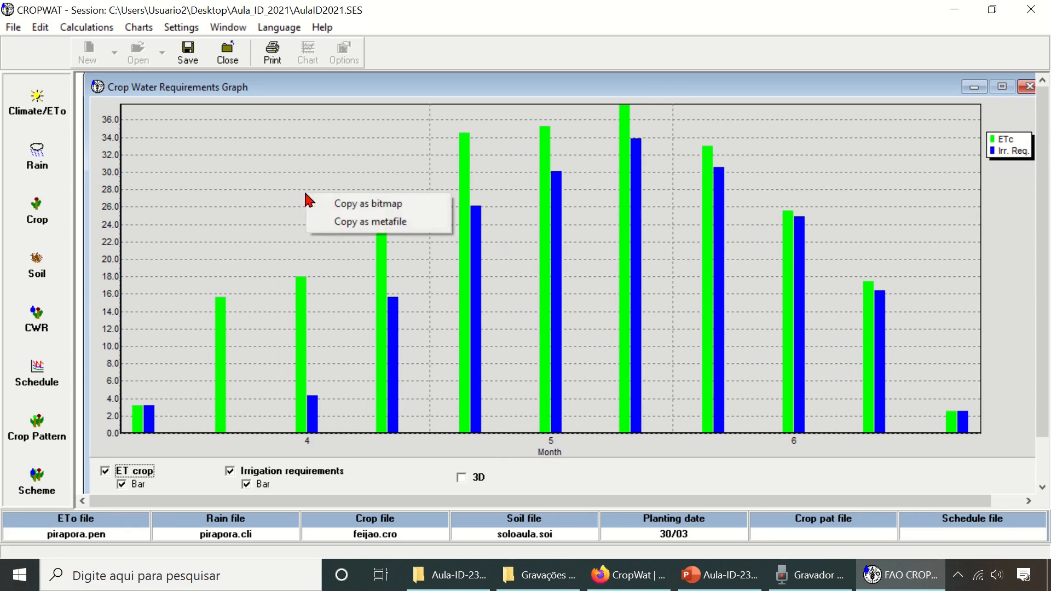
left_click(286, 168)
right_click(287, 168)
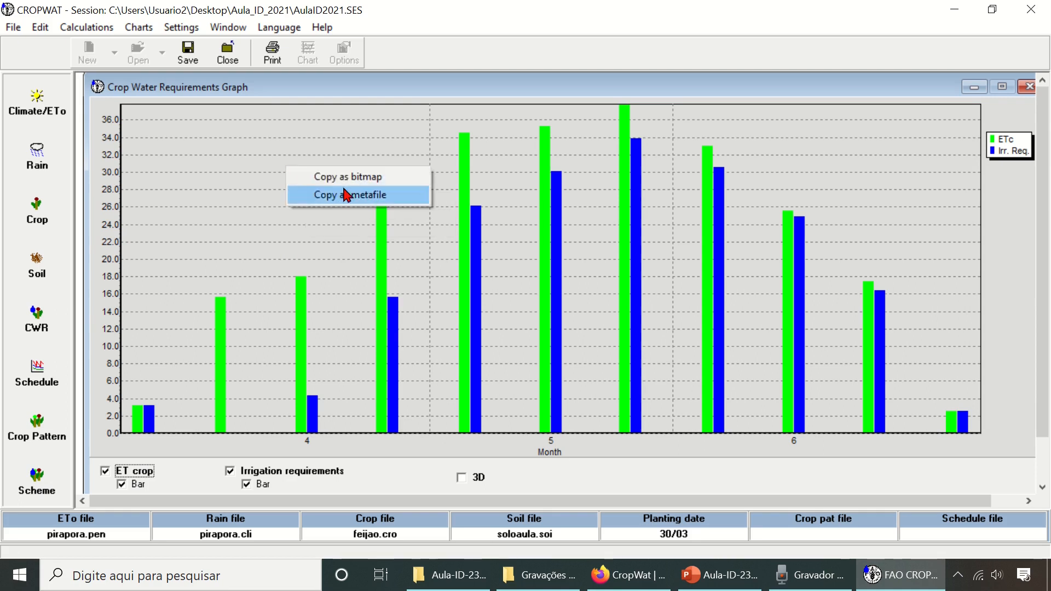
left_click(380, 181)
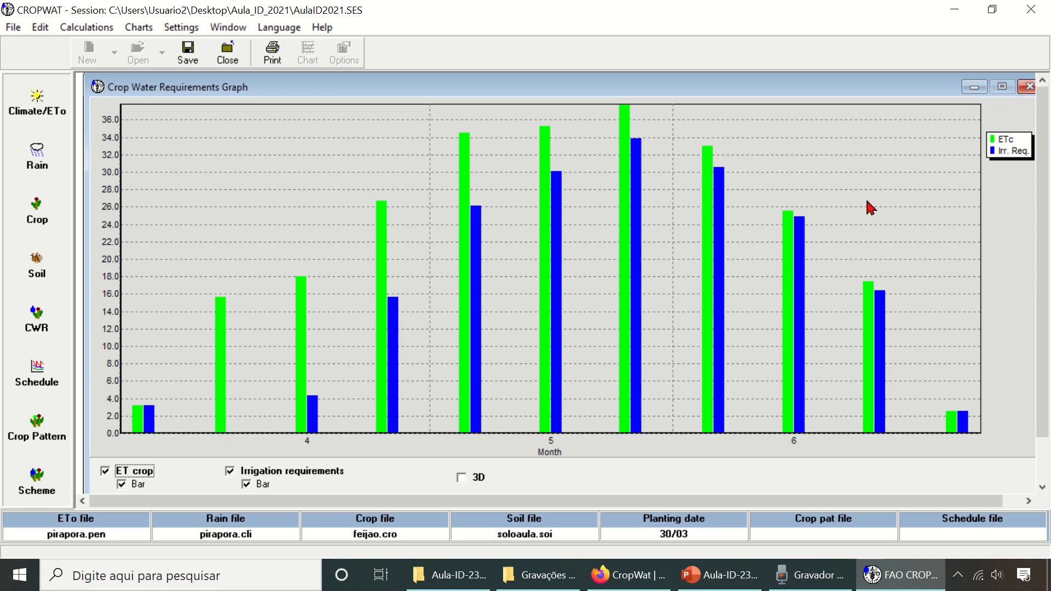
left_click(1028, 87)
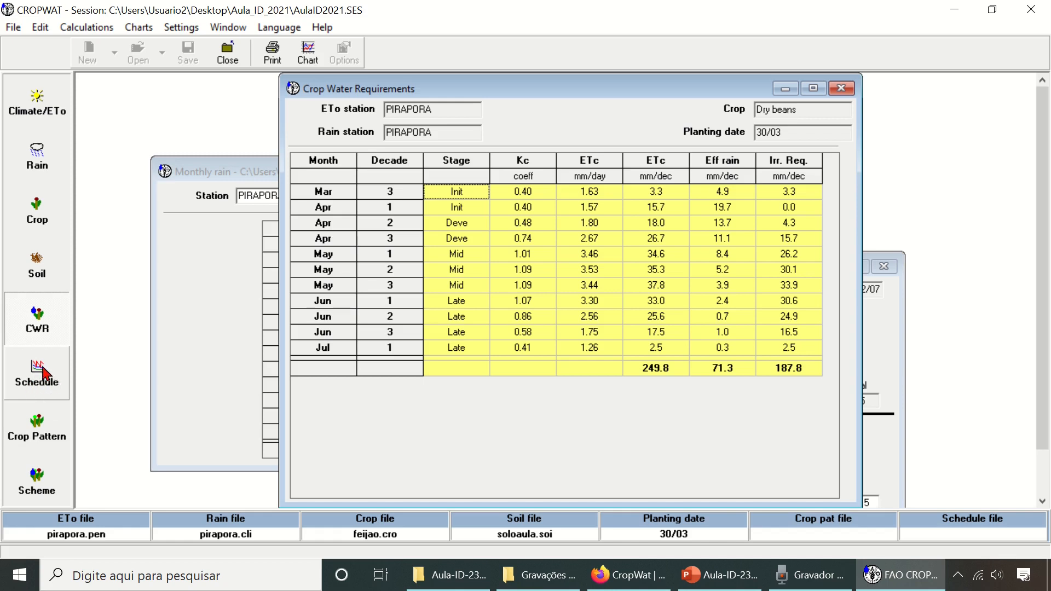
- Chart the Pirapora climate data with minimum temperature, maximum temperature and sunshine as lines, leaving ETo out
left_click(55, 113)
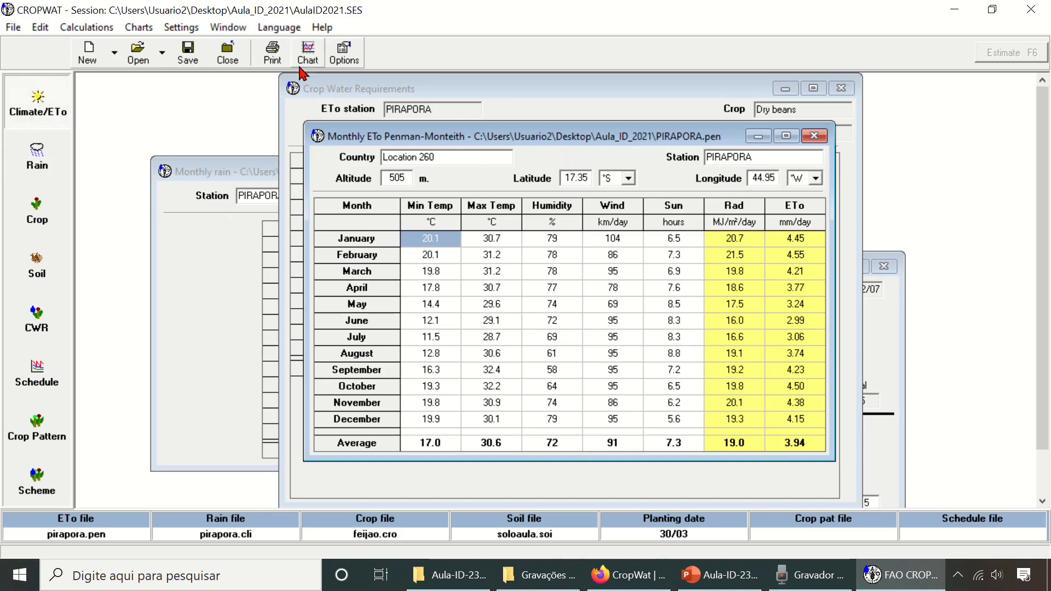
left_click(315, 55)
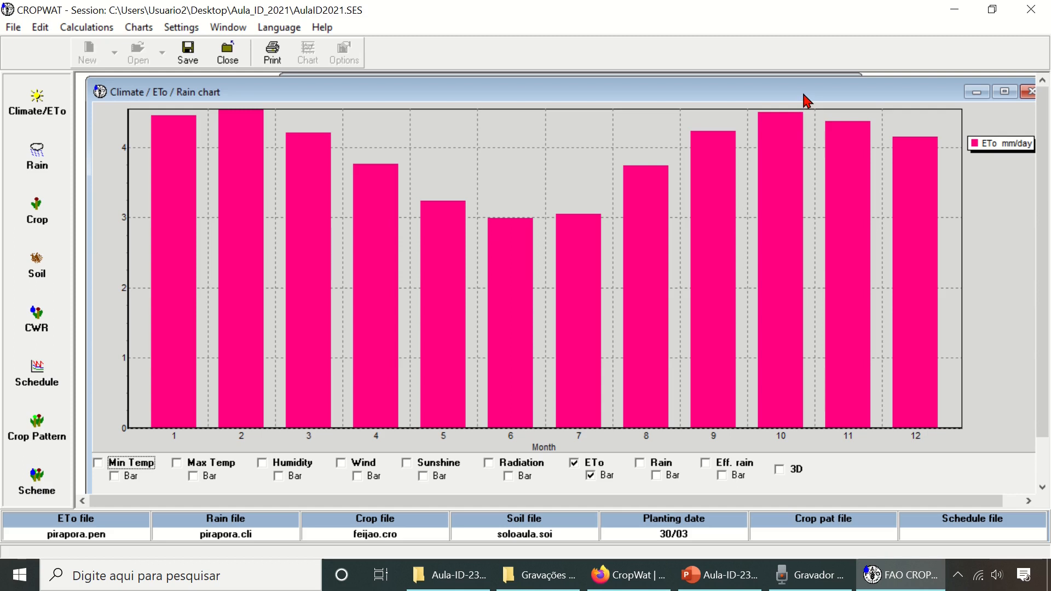
left_click_drag(803, 94, 786, 117)
left_click_drag(787, 116, 796, 111)
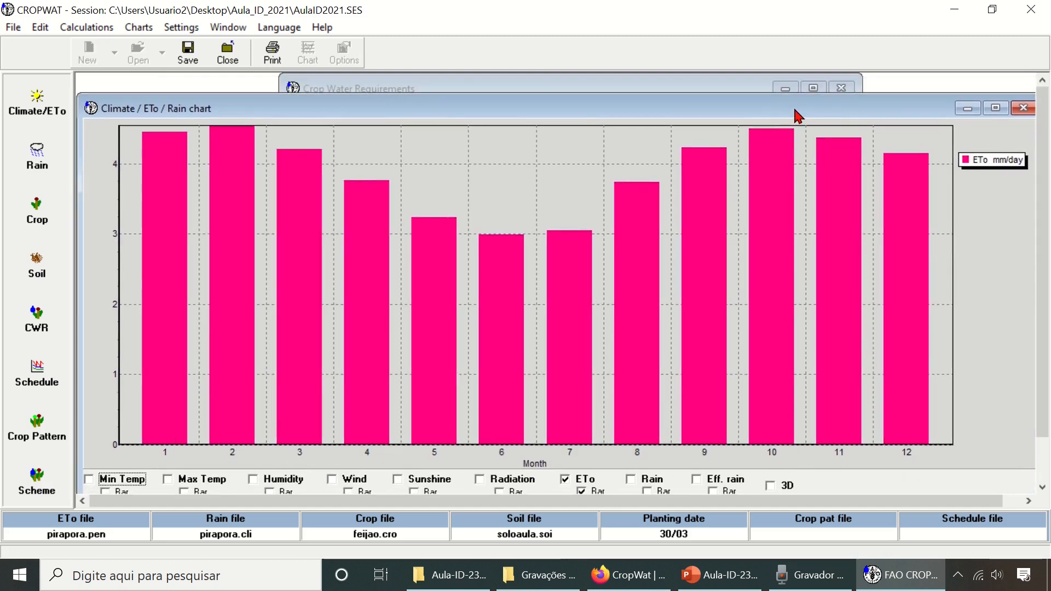
left_click(91, 479)
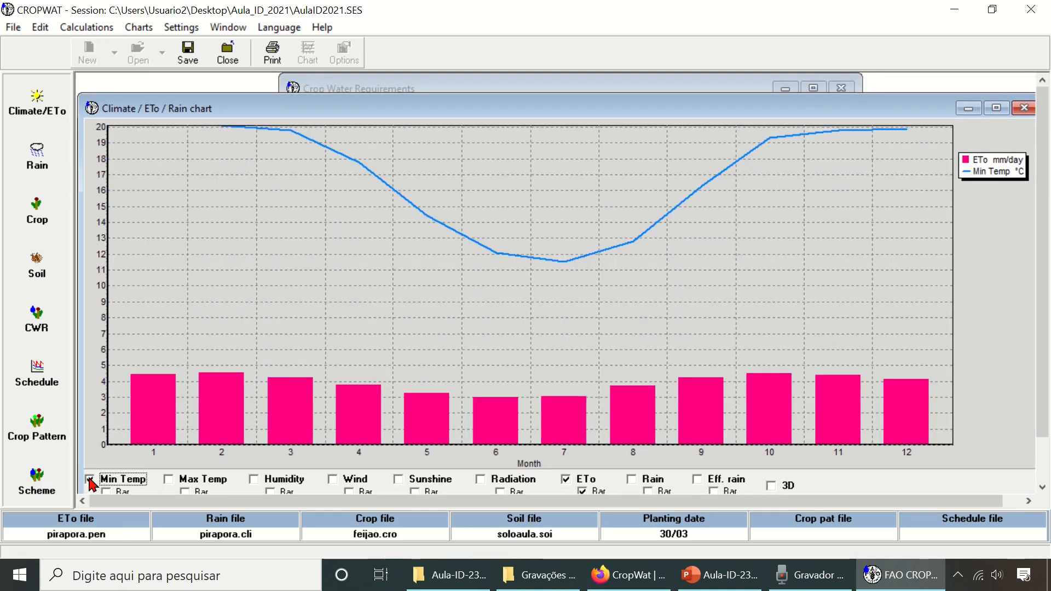
left_click(185, 481)
left_click(565, 480)
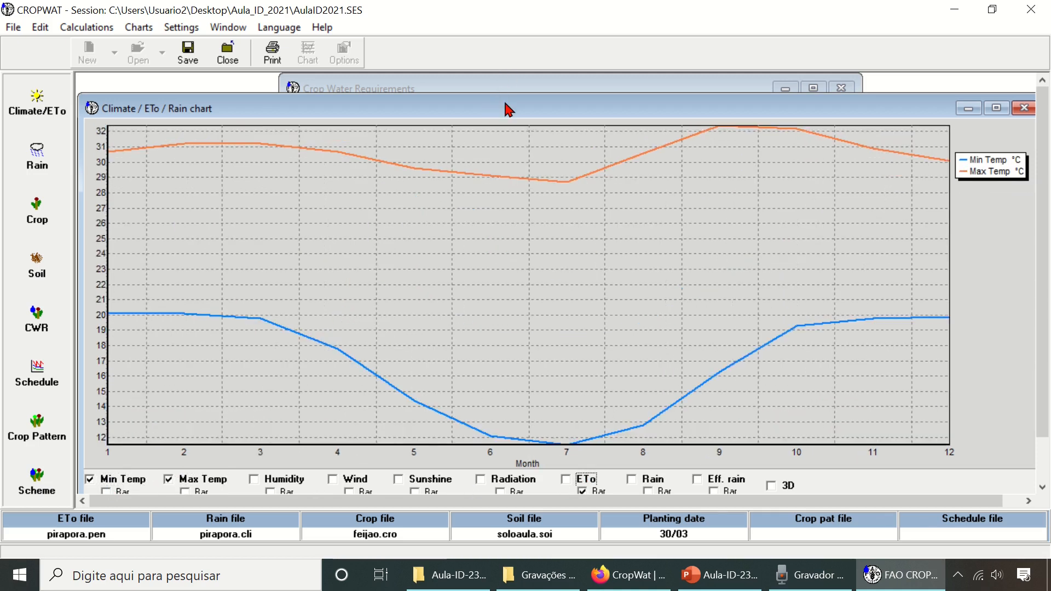
mouse_move(505, 104)
left_mouse_down()
mouse_move(510, 93)
mouse_move(498, 92)
left_mouse_up()
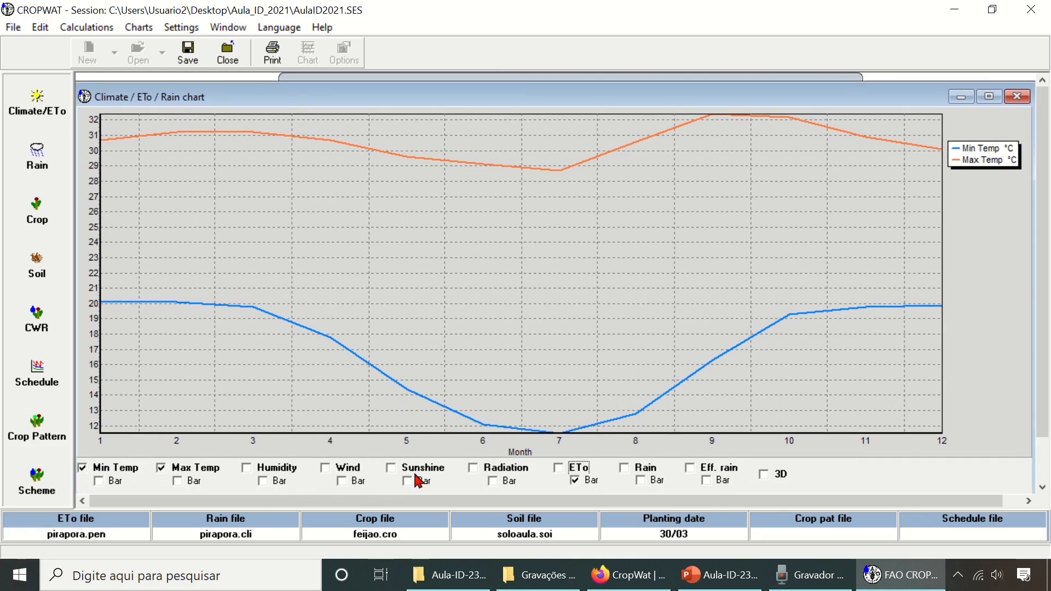
left_click(391, 468)
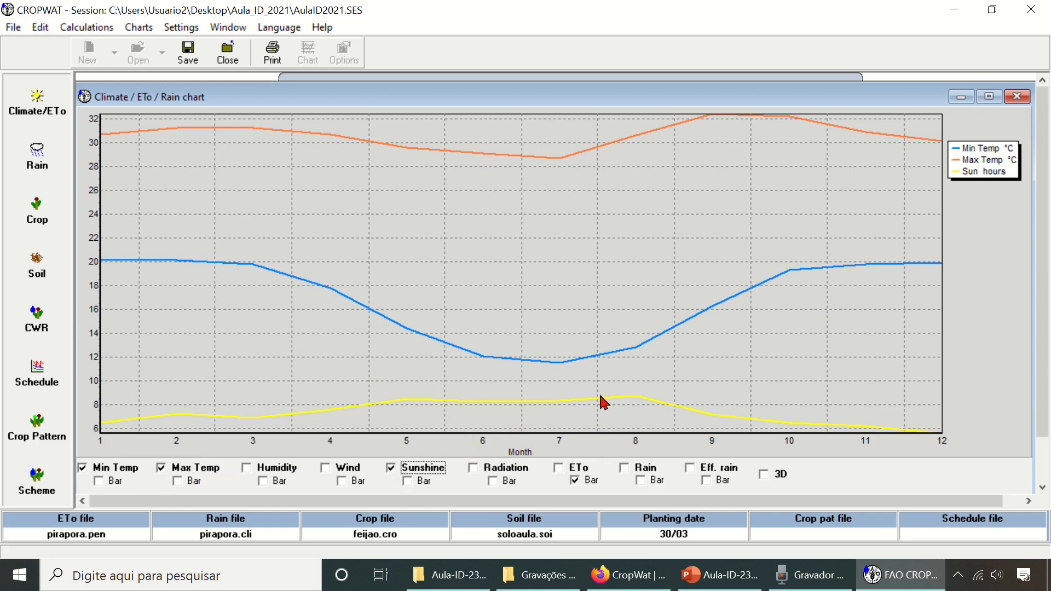
- Copy the climate chart as a bitmap, then close the chart
right_click(443, 219)
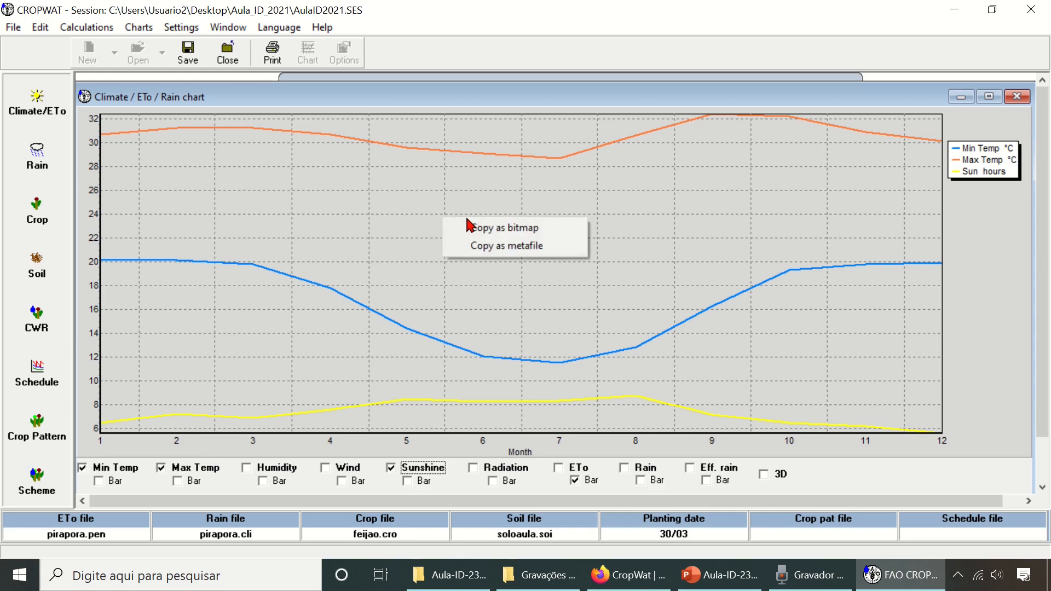
left_click(502, 229)
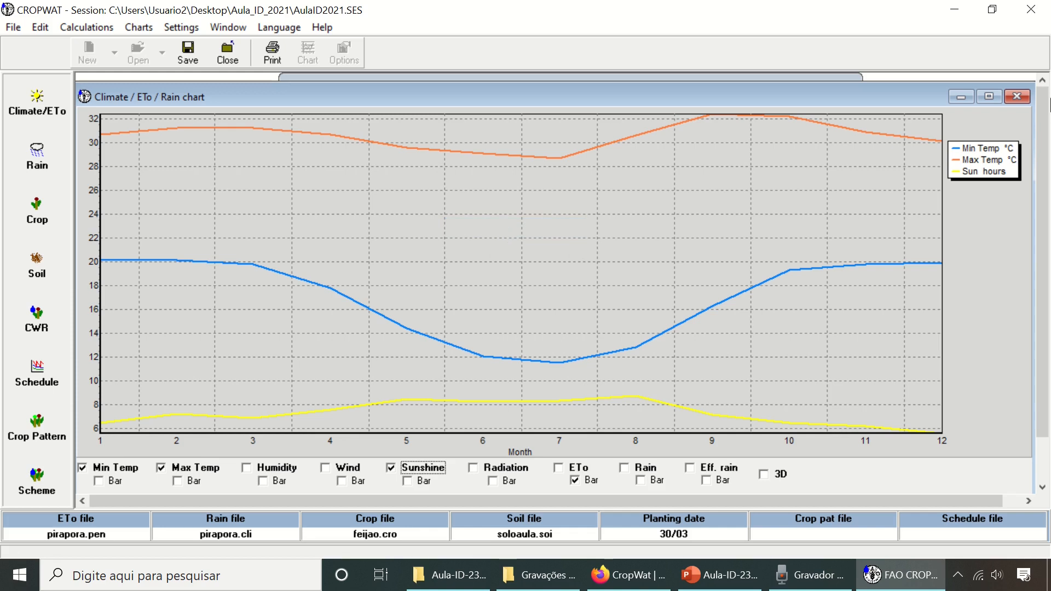
left_click(1017, 98)
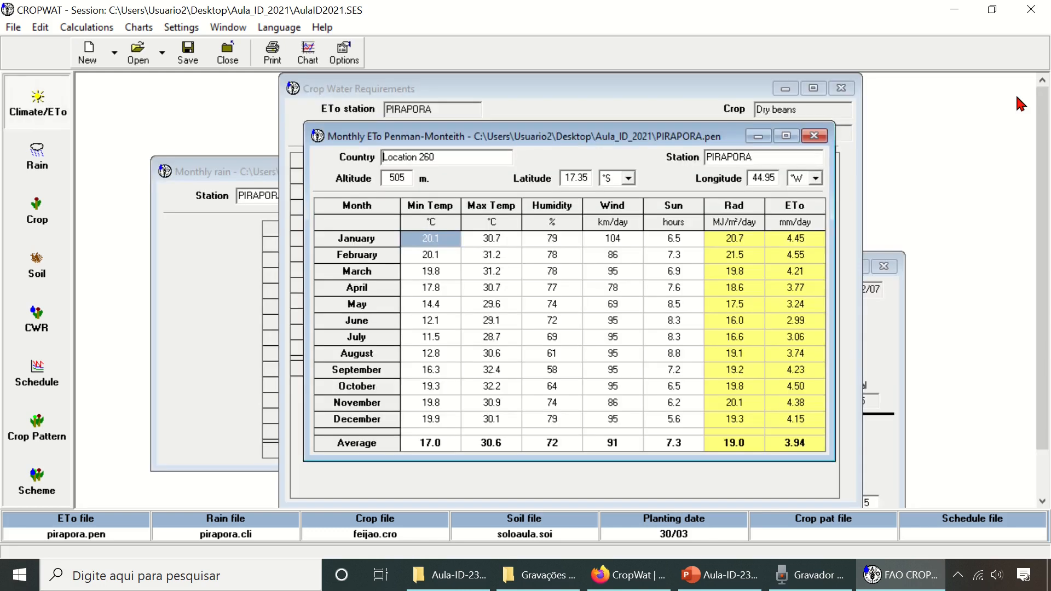
- Chart the monthly rain and effective rain as bars, overlaying minimum and maximum temperature as lines
left_click(38, 169)
left_click(316, 55)
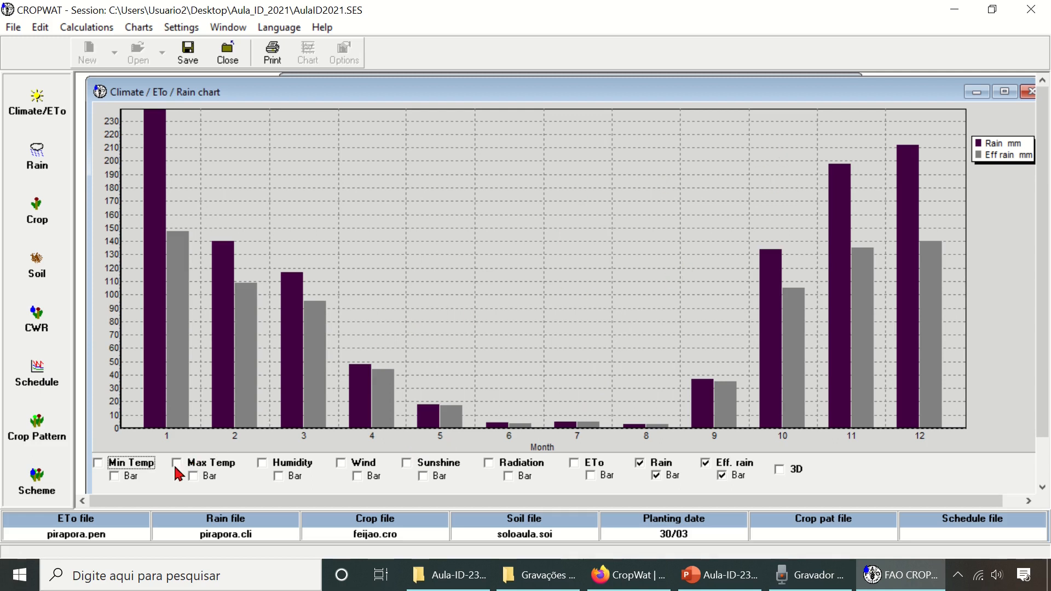
left_click(99, 462)
left_click(176, 463)
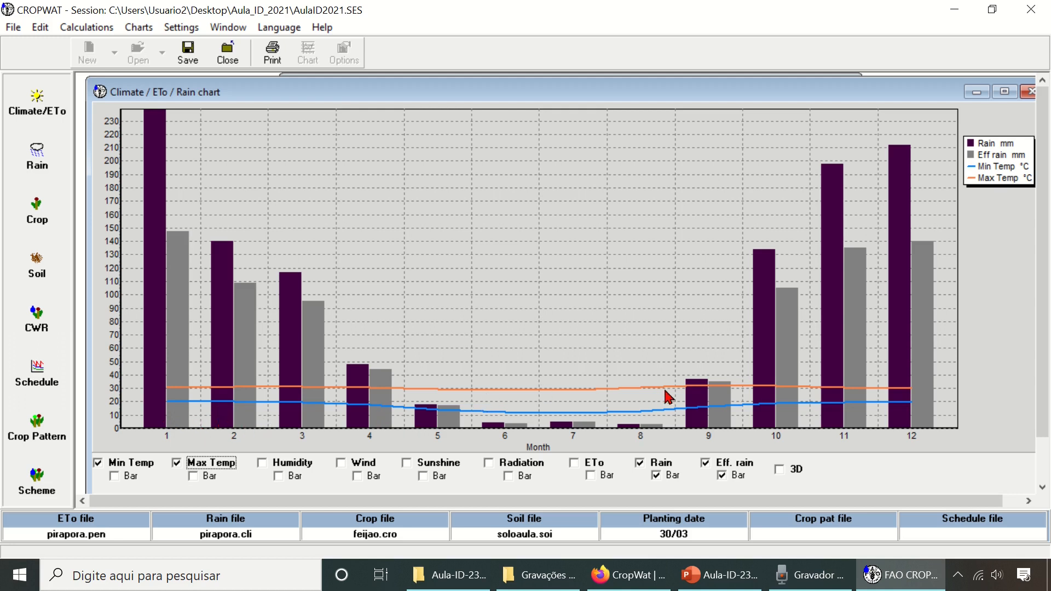
- Remove minimum and maximum temperature from the rain chart and maximize the chart window
left_click(98, 463)
left_click(177, 464)
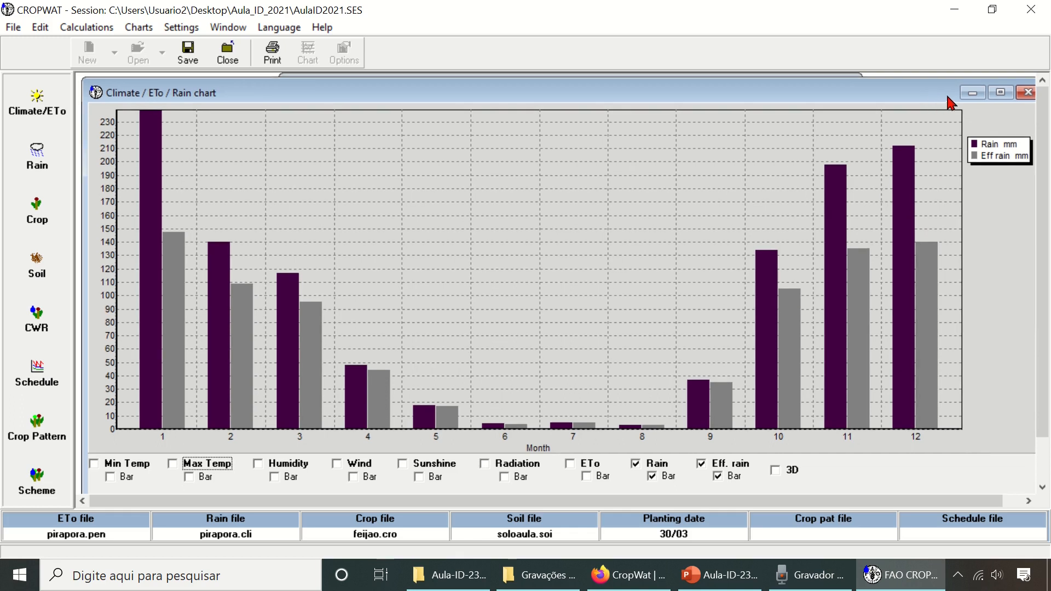
left_click(1005, 92)
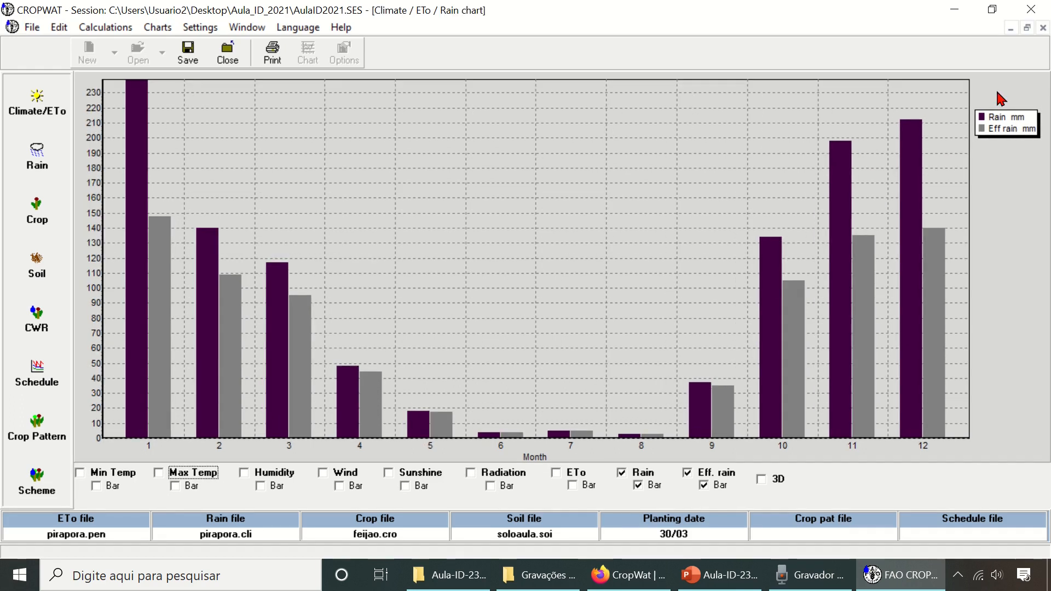
- Close the climate and rain chart and calculate the crop irrigation schedule for dry beans
left_click(1026, 27)
left_click(1028, 92)
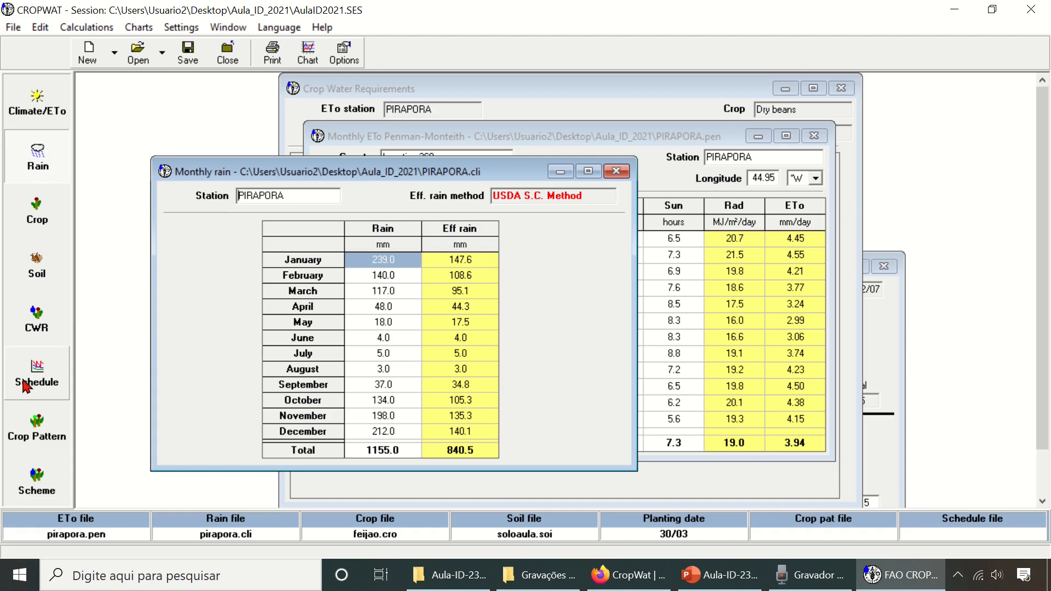
left_click(53, 392)
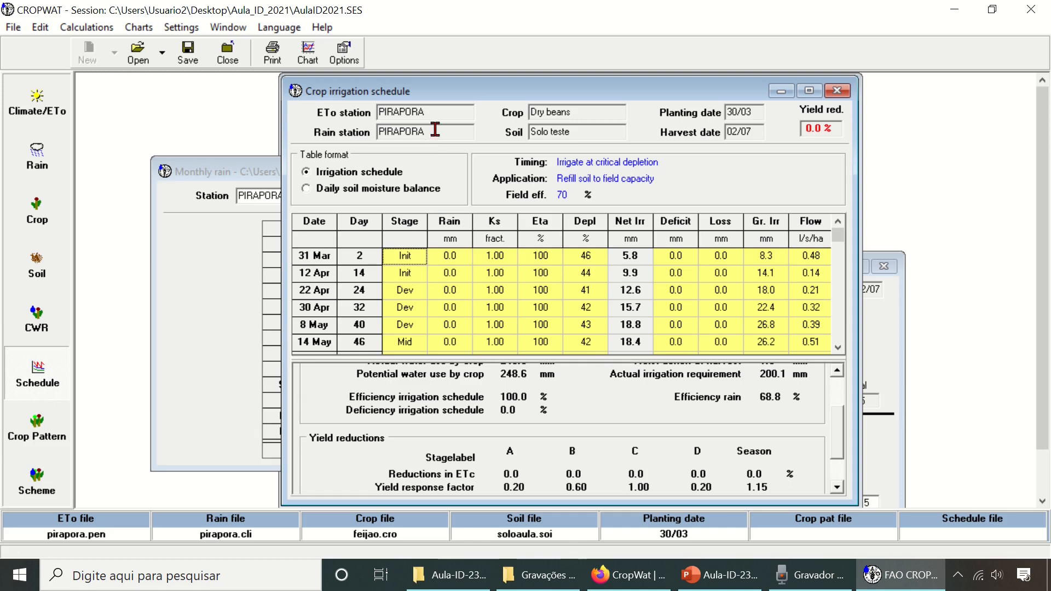
left_click_drag(503, 95, 485, 92)
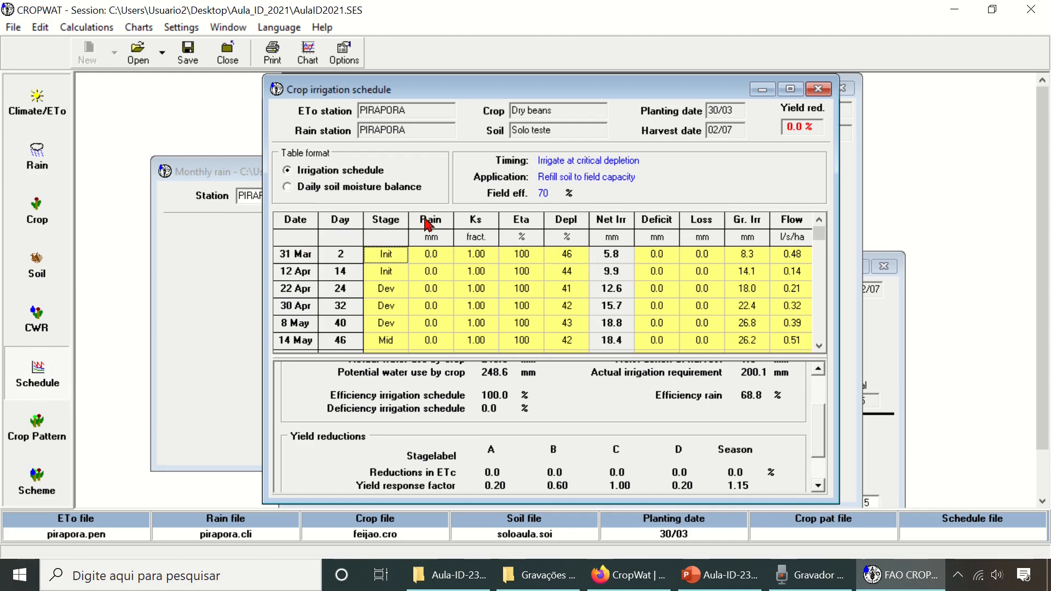
- Switch the irrigation schedule's table format to Daily soil moisture balance and look through the daily rows
left_click(288, 187)
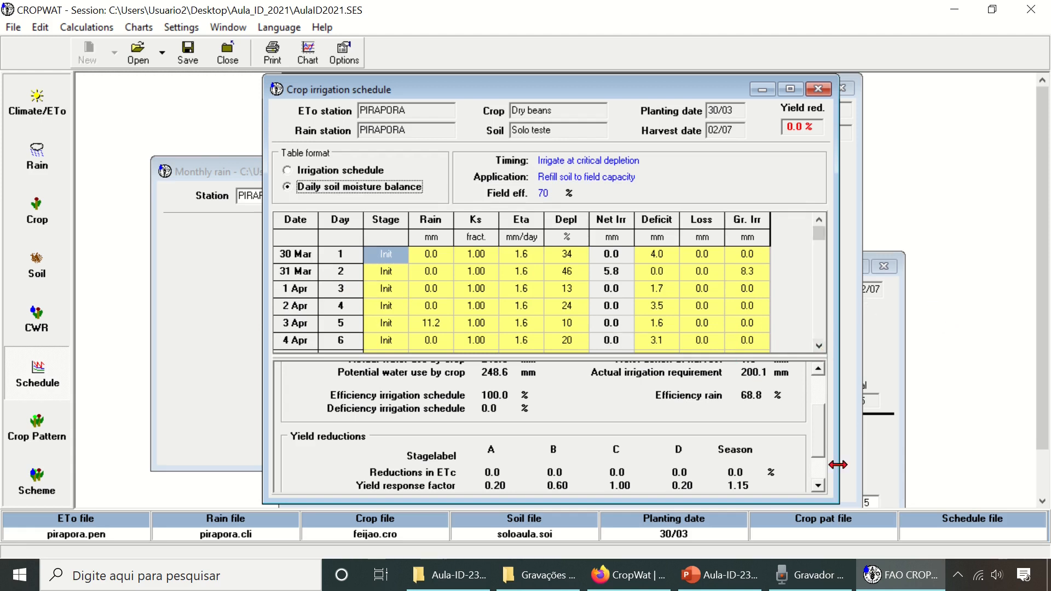
left_click_drag(838, 504, 848, 507)
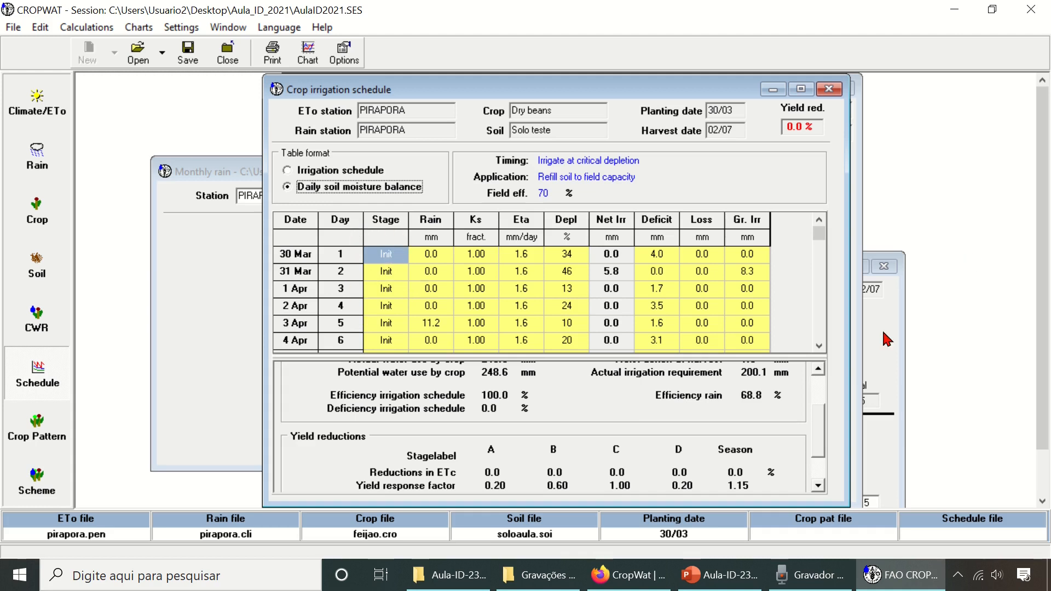
left_click(819, 346)
left_click(819, 345)
left_click(819, 346)
left_click(820, 346)
left_click(820, 346)
left_click(820, 346)
left_click(820, 346)
left_click(820, 346)
left_click(819, 346)
left_click(820, 346)
left_click(820, 345)
left_click(820, 346)
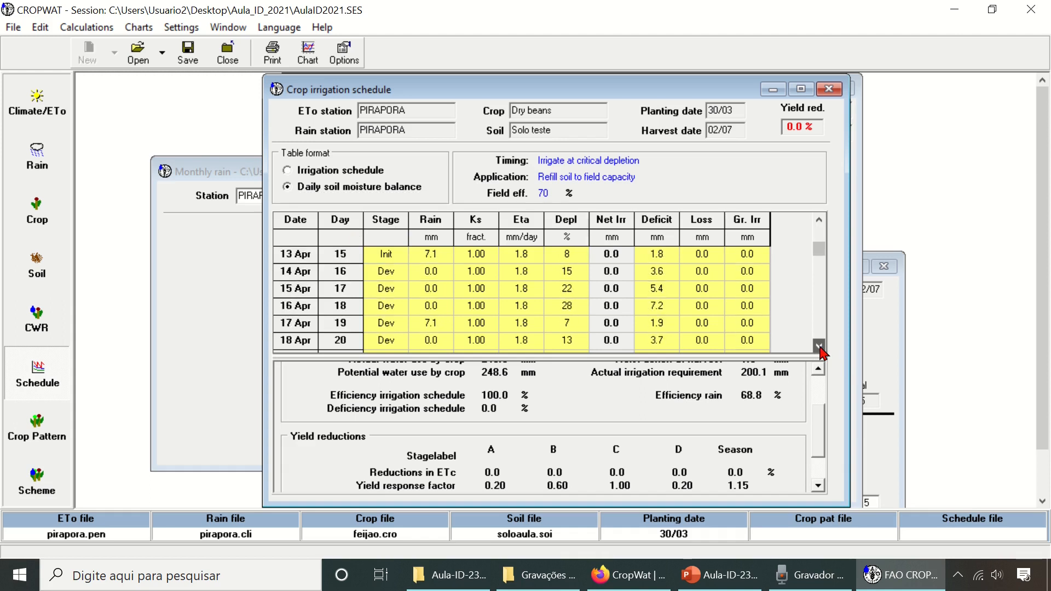
mouse_move(819, 251)
left_mouse_down()
mouse_move(819, 347)
mouse_move(819, 231)
left_mouse_up()
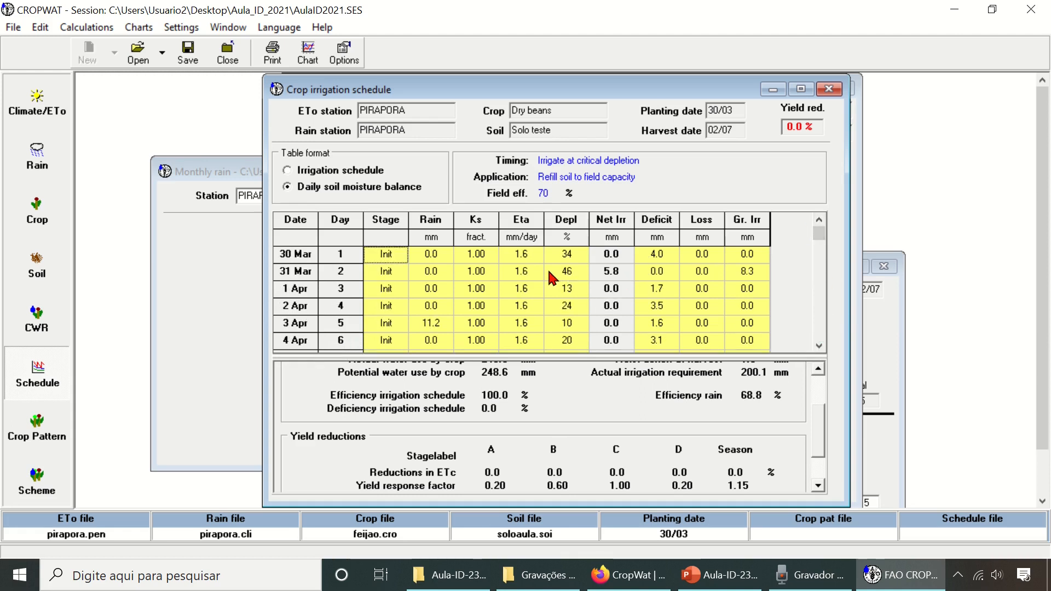
- Examine the table copy options for the crop water requirements and the irrigation schedule without copying either table
left_click(50, 329)
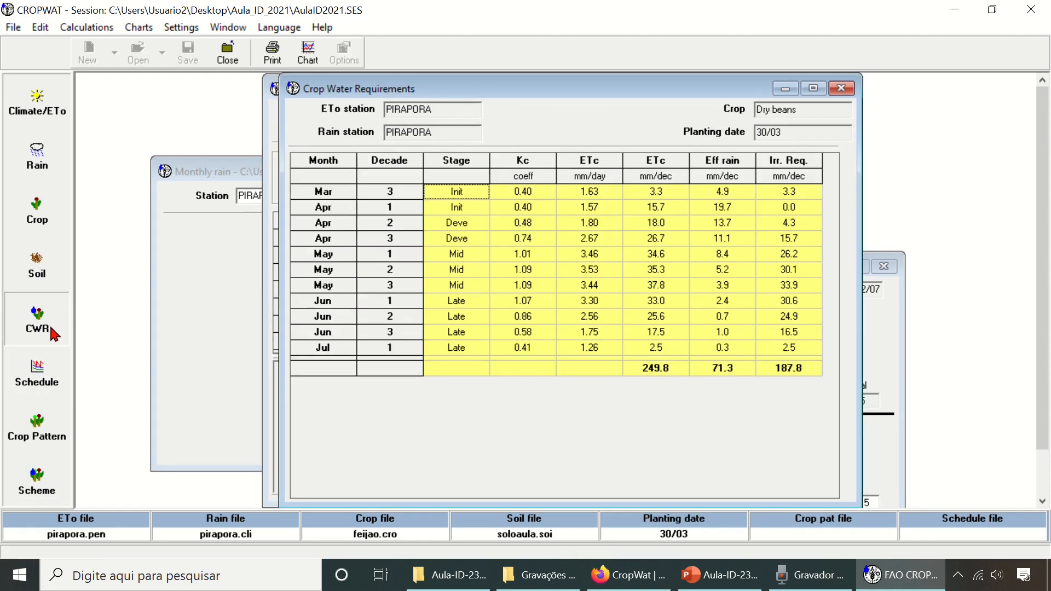
right_click(495, 233)
mouse_move(553, 236)
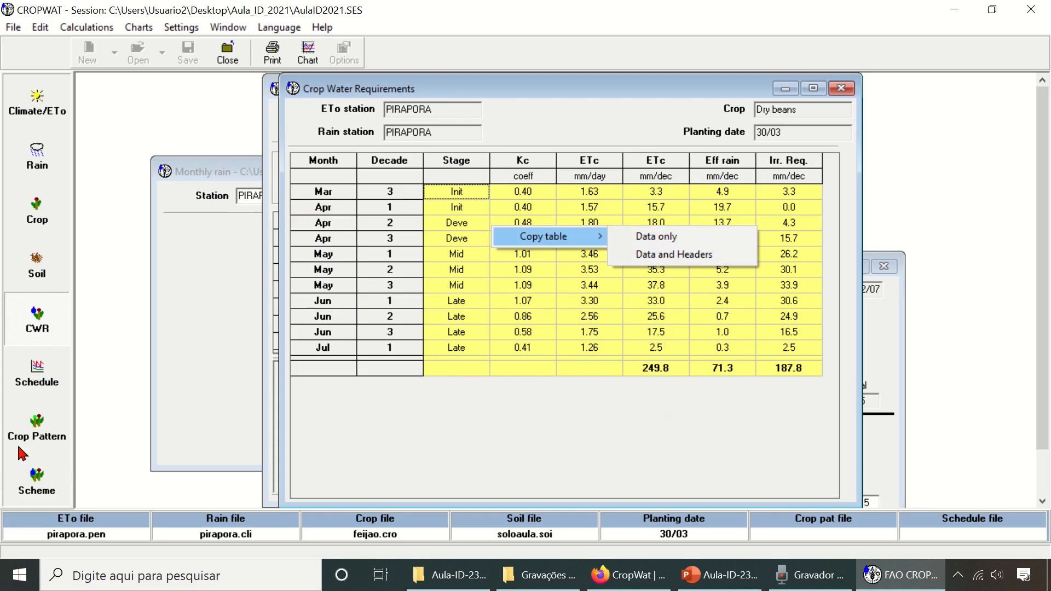
left_click(53, 386)
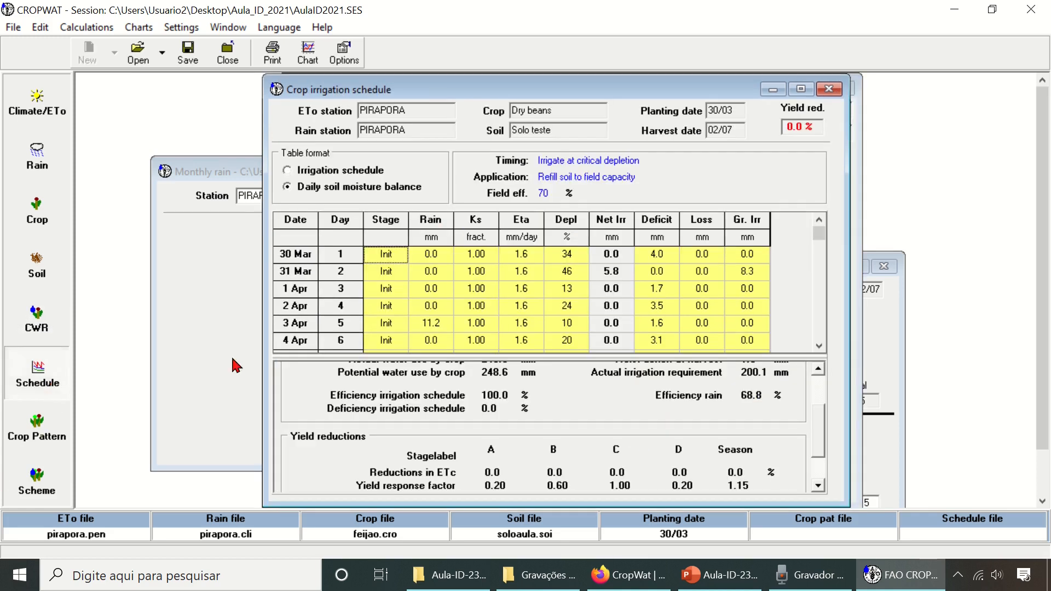
right_click(509, 279)
mouse_move(548, 290)
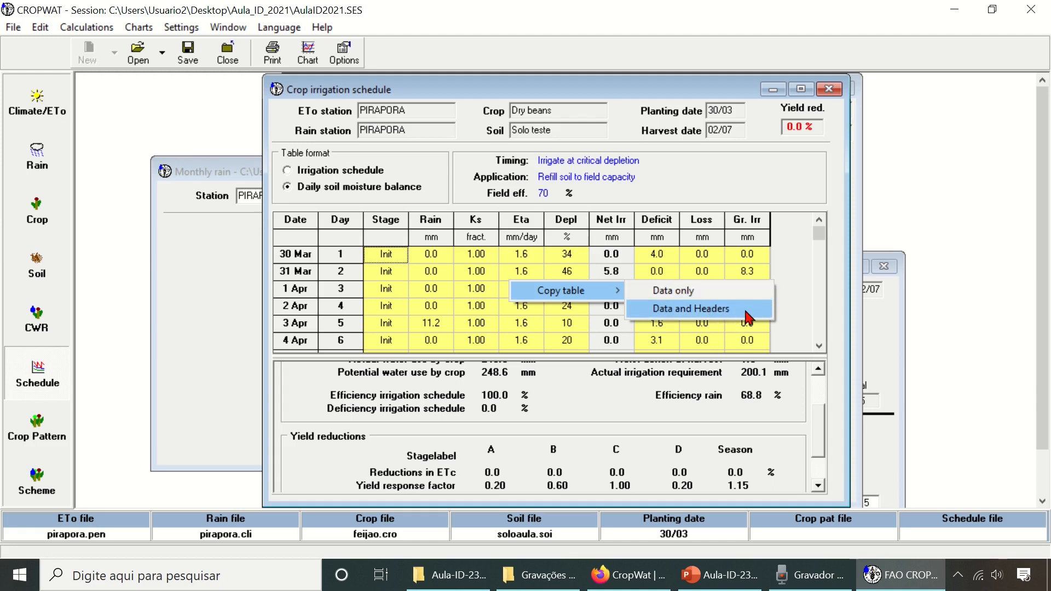
left_click(793, 289)
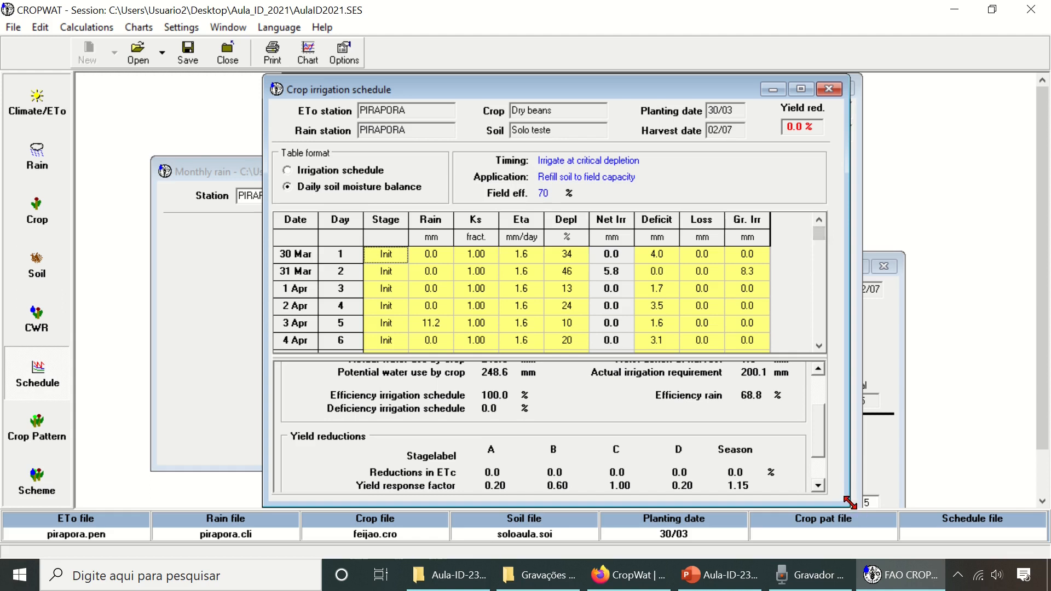
- Examine the irrigation schedule's totals and its yield reductions per growth stage
left_click_drag(848, 504, 849, 504)
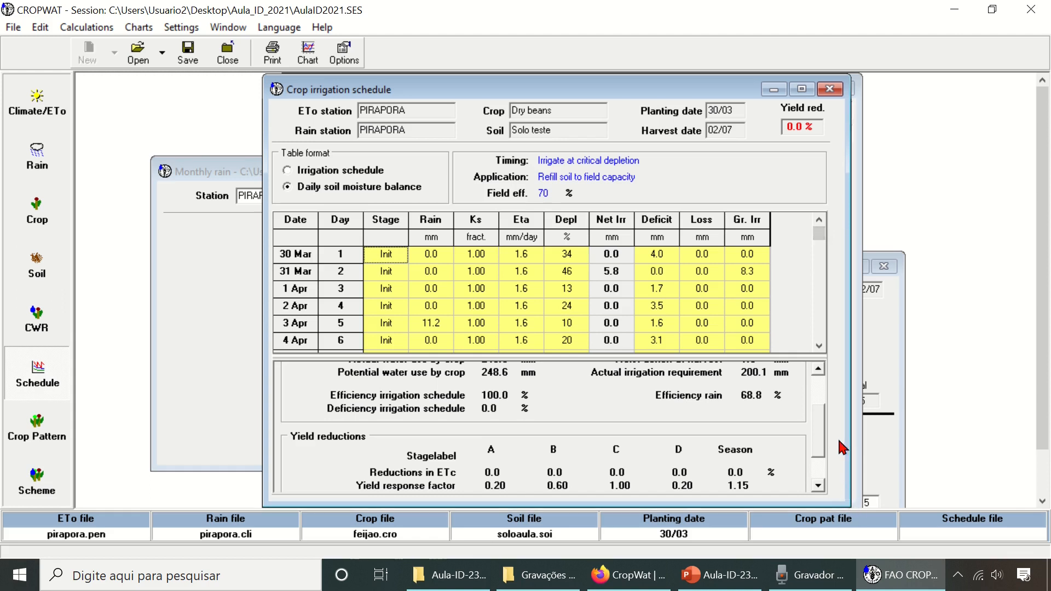
left_click_drag(822, 450, 825, 399)
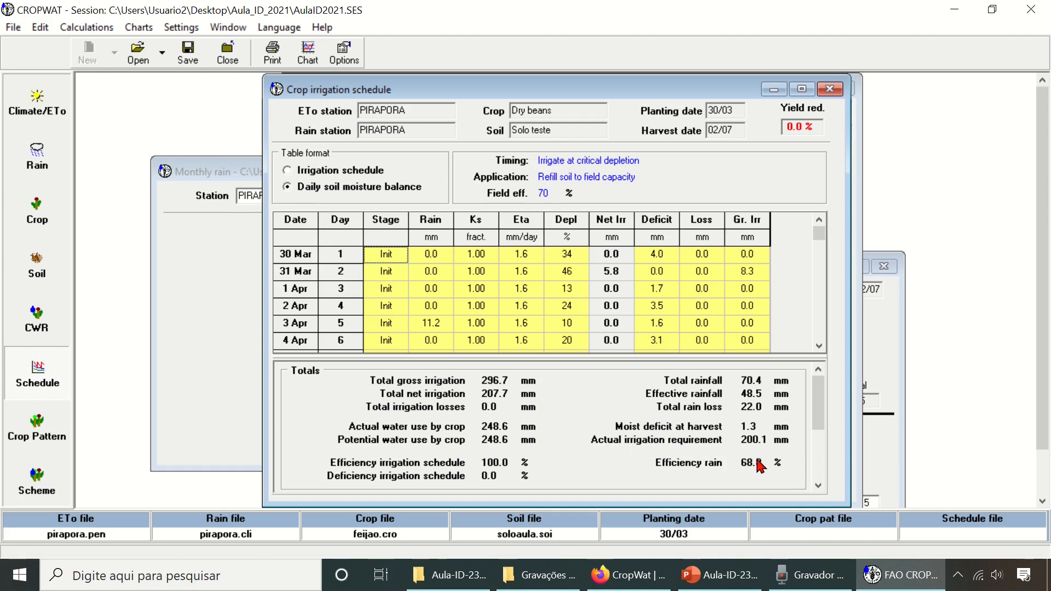
left_click_drag(817, 429, 818, 403)
scroll(661, 416, "down", 1)
left_click_drag(814, 399, 814, 409)
left_click_drag(810, 447, 810, 460)
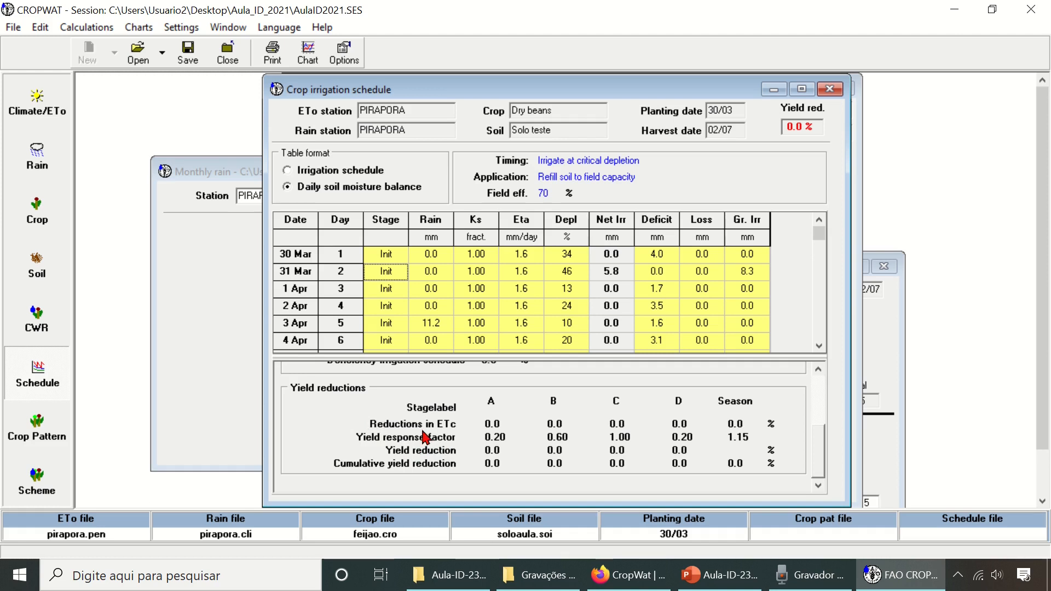
- Check the yield response factors in the dry beans crop data and return to the irrigation schedule
left_click(30, 227)
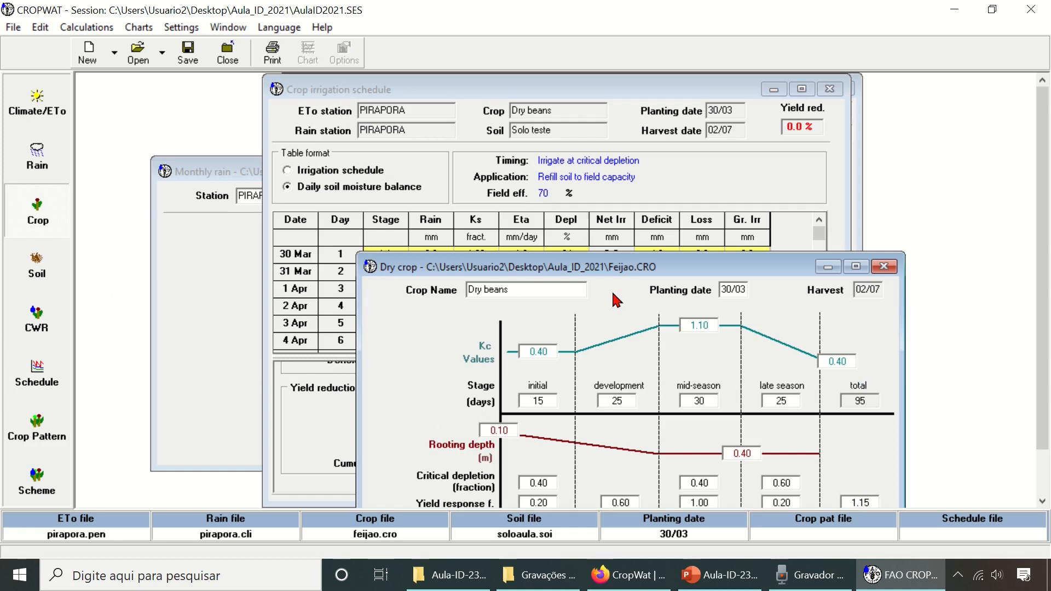
left_click_drag(617, 262, 609, 209)
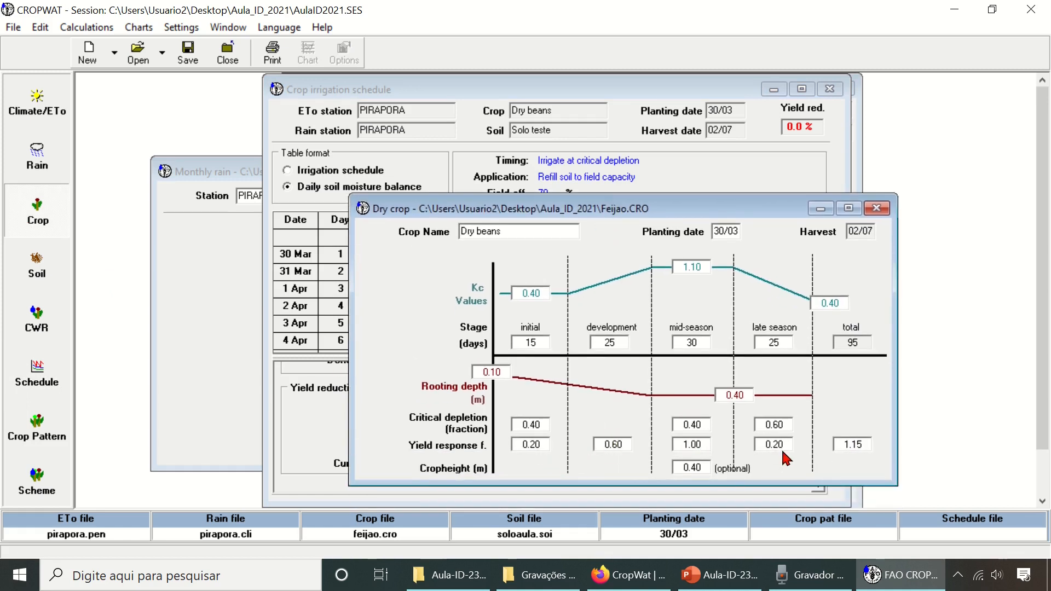
left_click(39, 378)
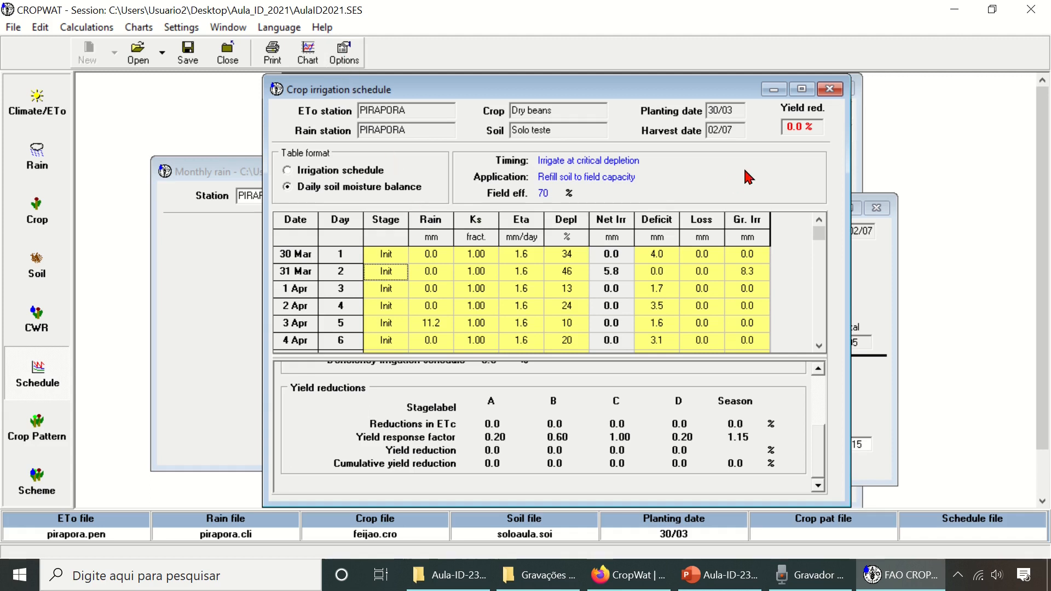
- Recalculate the irrigation schedule with irrigation timing set to No irrigation (rainfed)
left_click(345, 61)
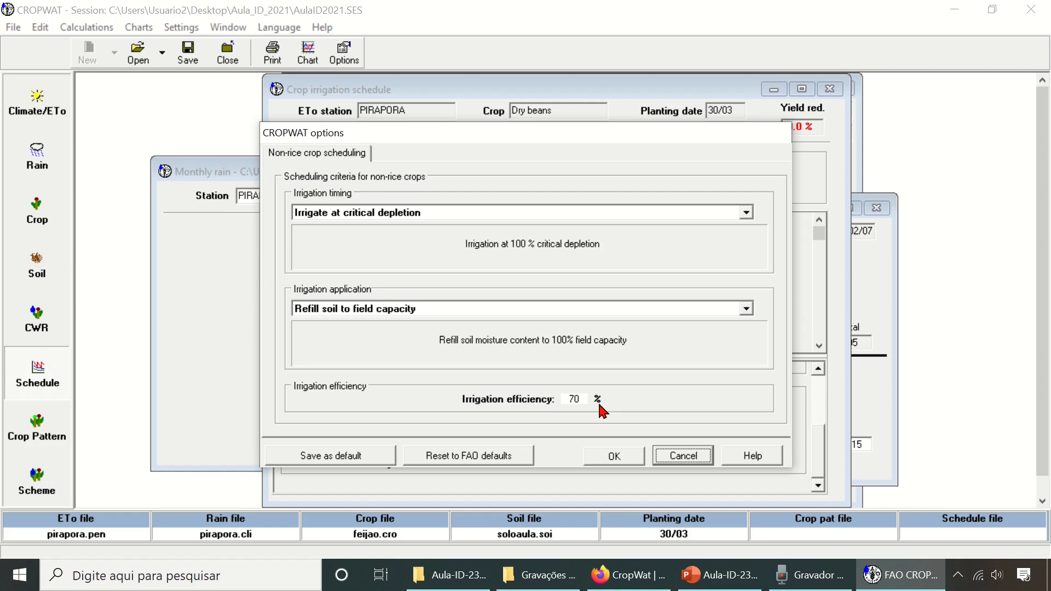
left_click(582, 401)
left_click(440, 214)
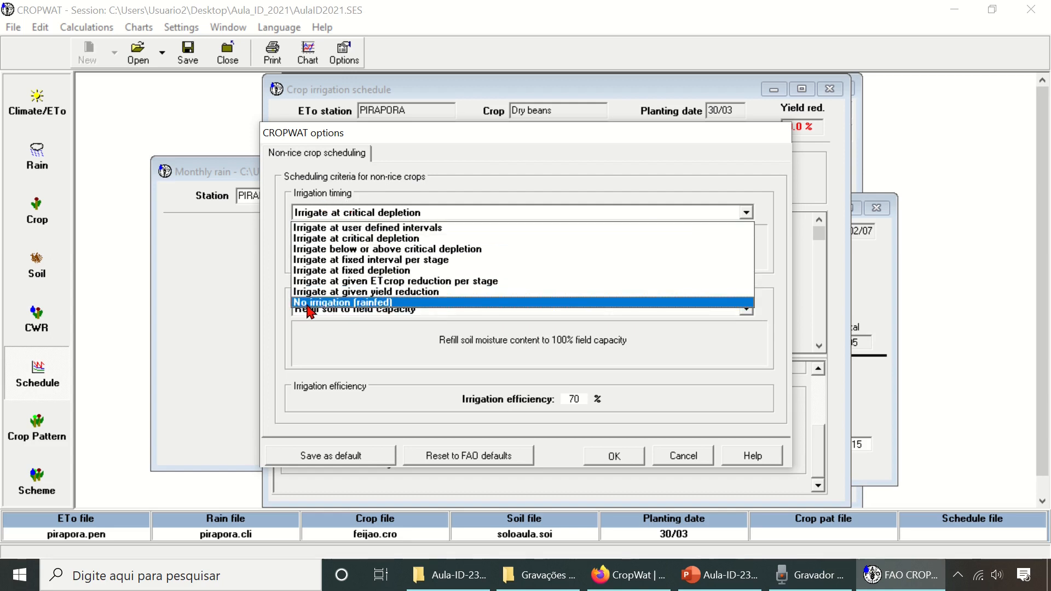
left_click(359, 302)
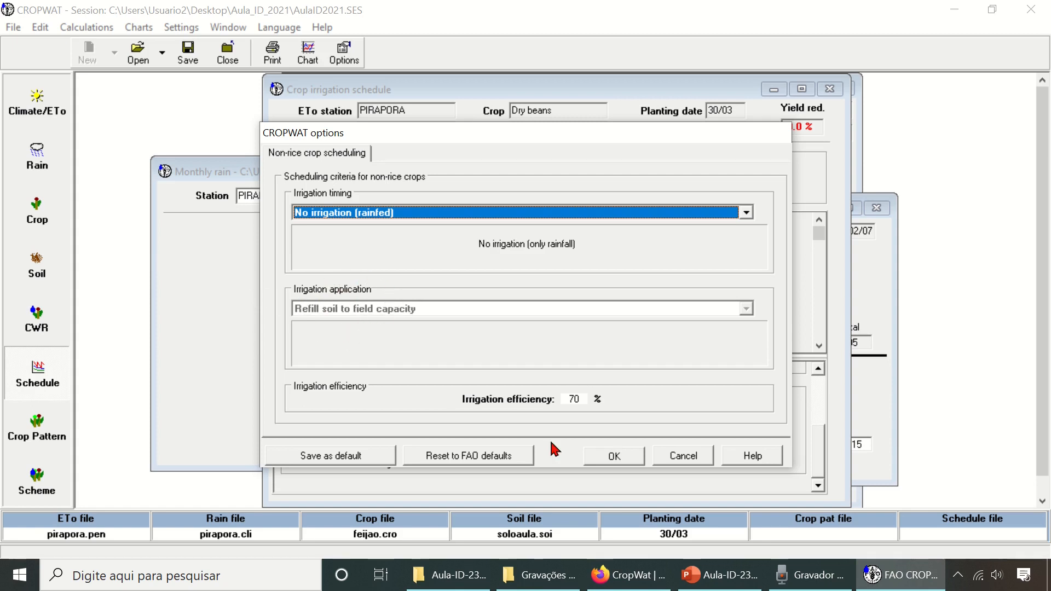
left_click(630, 461)
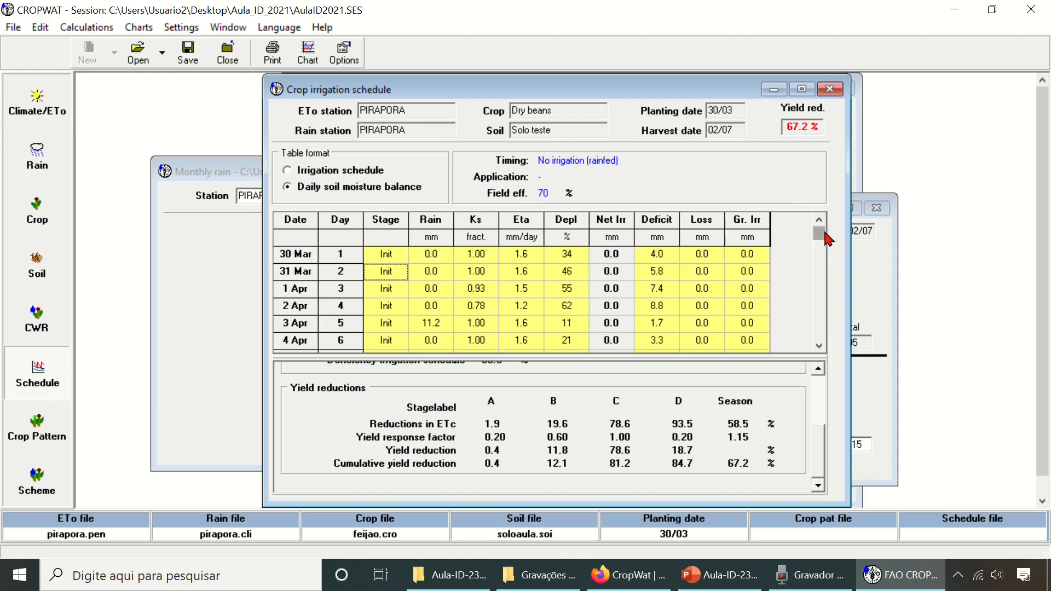
- View the irrigation scheduling graph for the rainfed case and the crop water requirements graph, closing both
left_click(308, 55)
left_click_drag(416, 86, 411, 85)
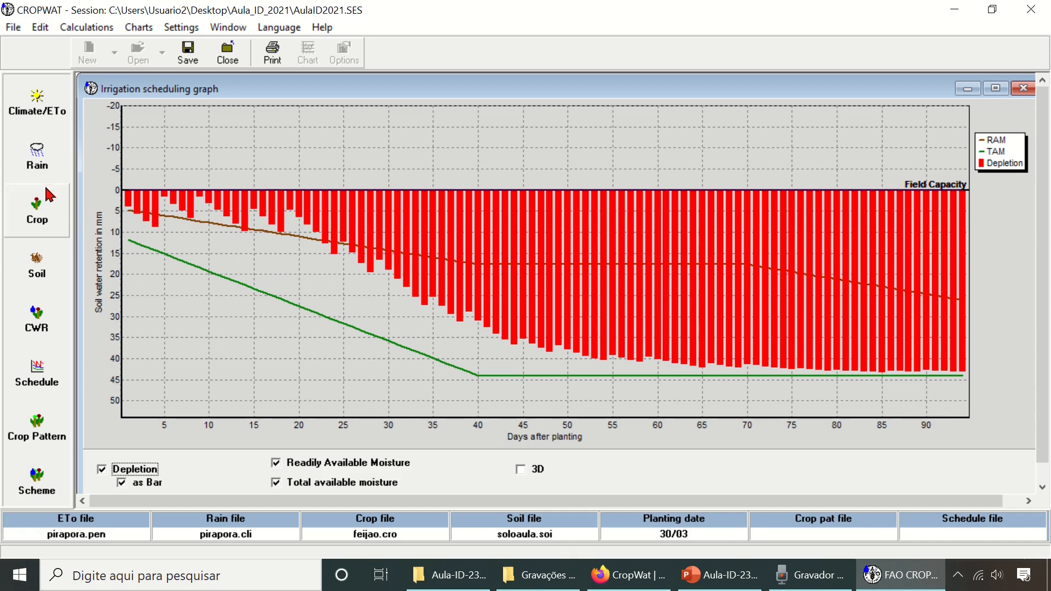
left_click(55, 332)
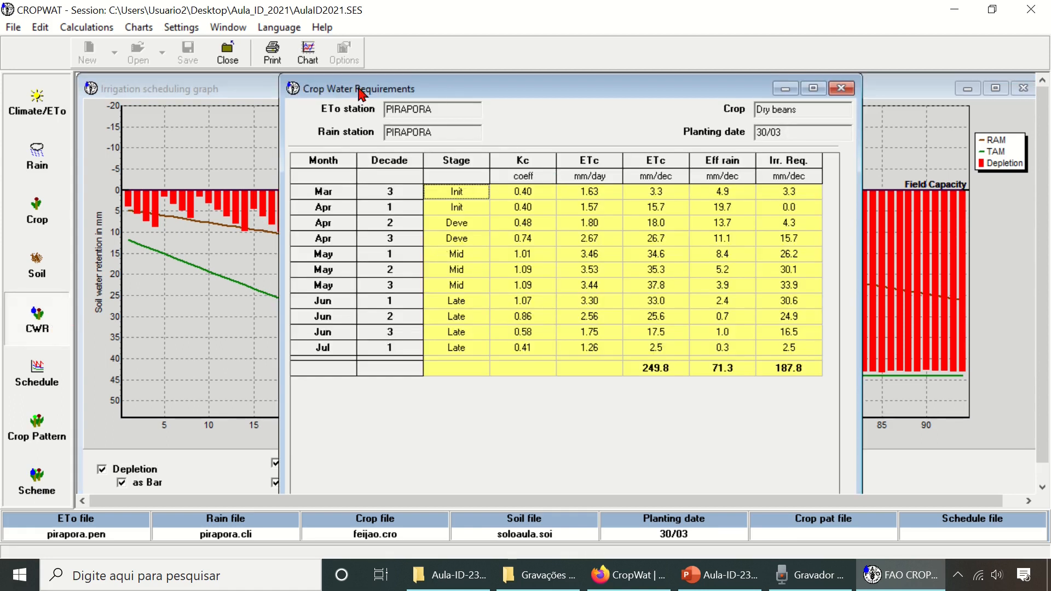
left_click(308, 53)
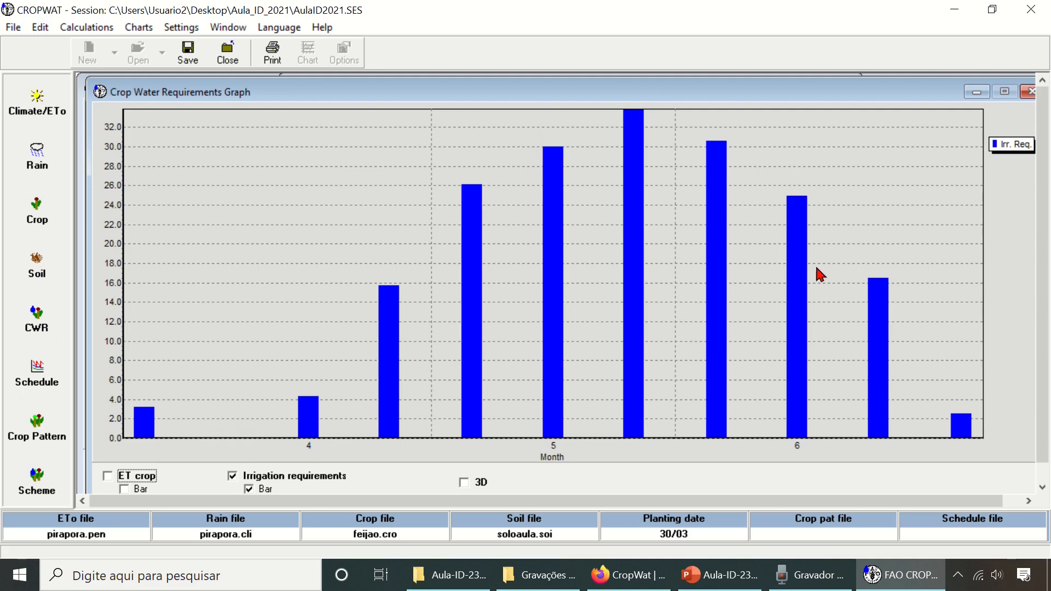
left_click(1032, 92)
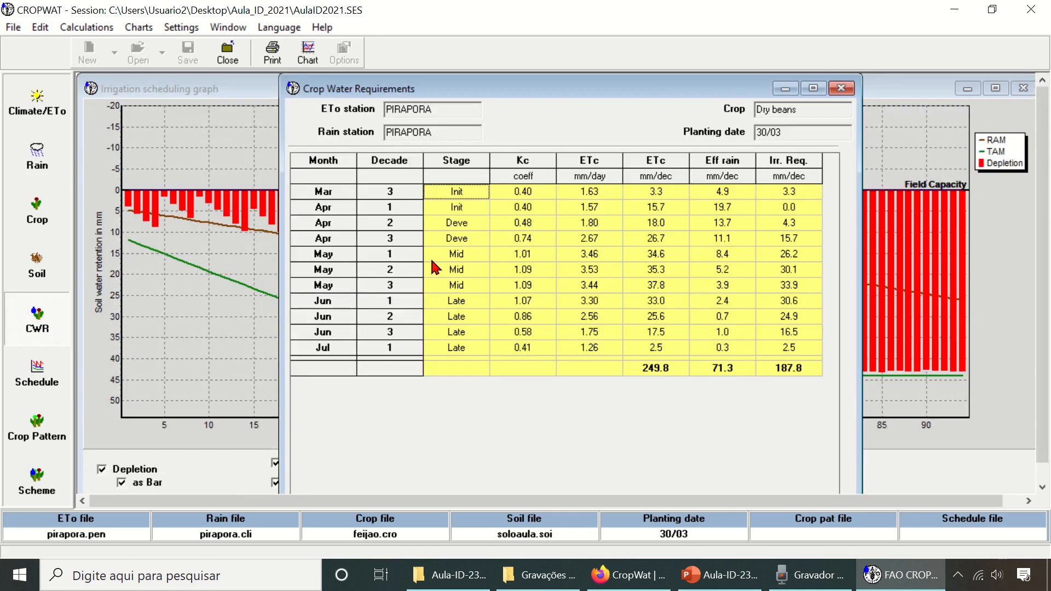
left_click(165, 91)
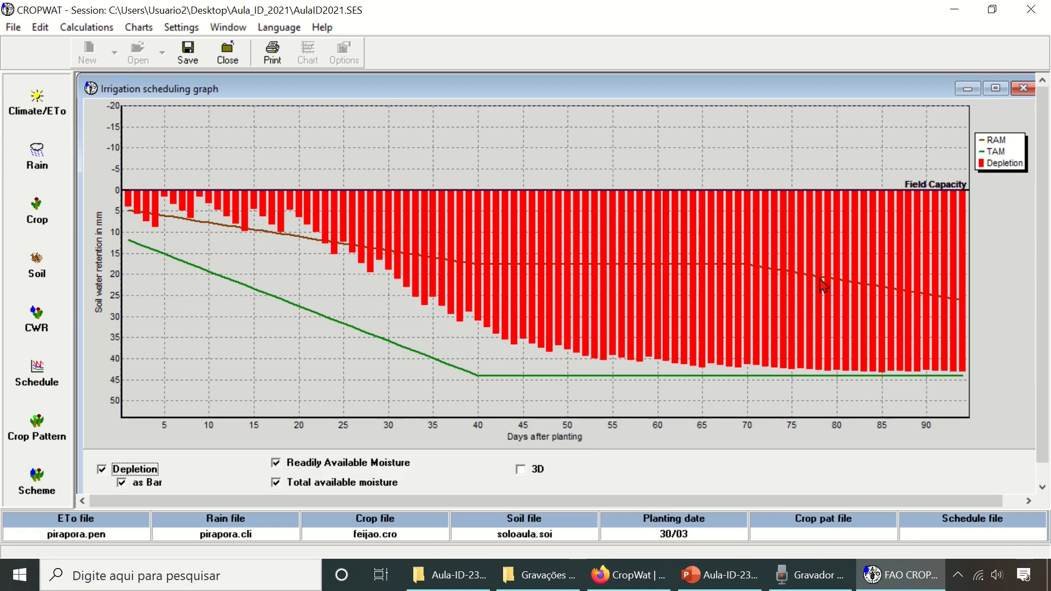
left_click(1024, 88)
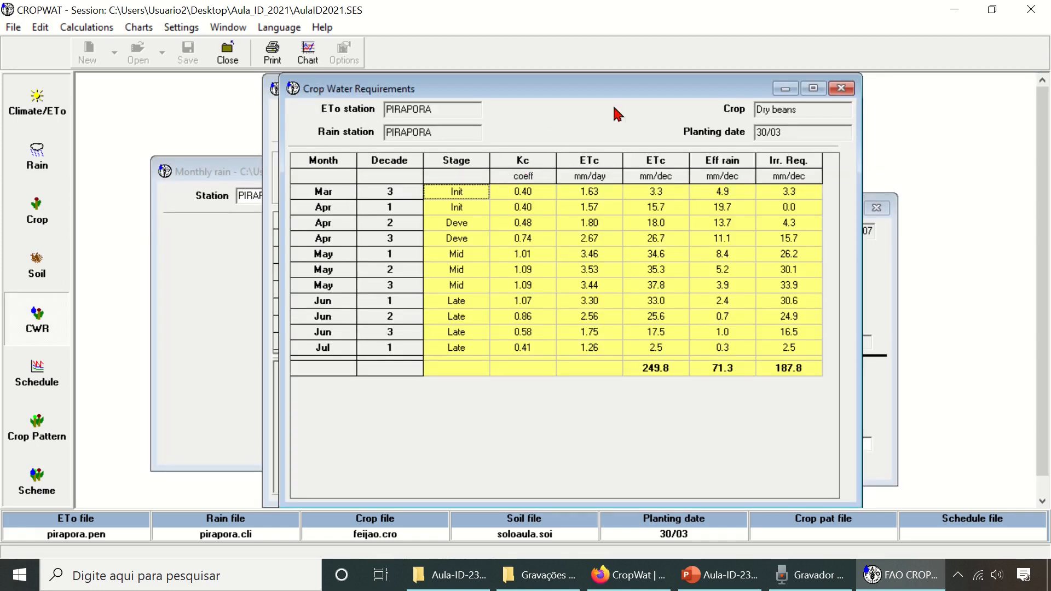
- Change the schedule's irrigation timing to Irrigate at fixed interval per stage
left_click(272, 139)
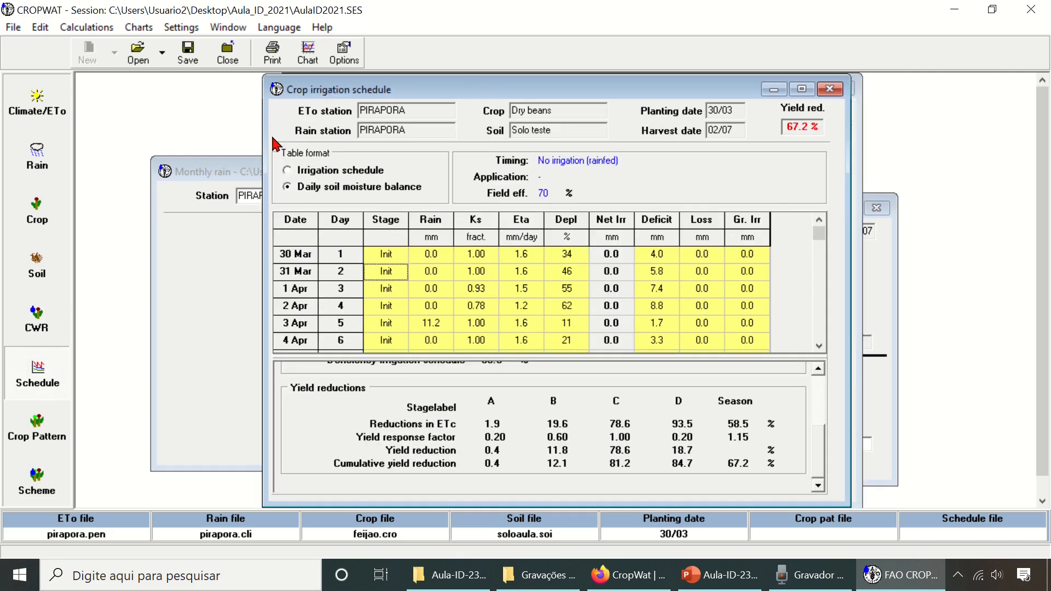
left_click(345, 60)
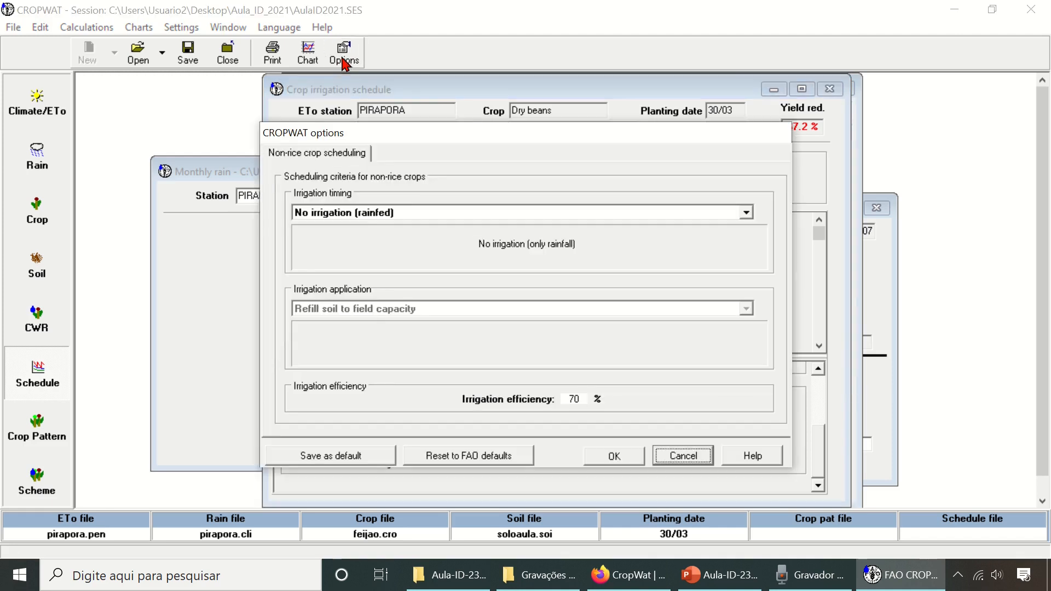
left_click(356, 213)
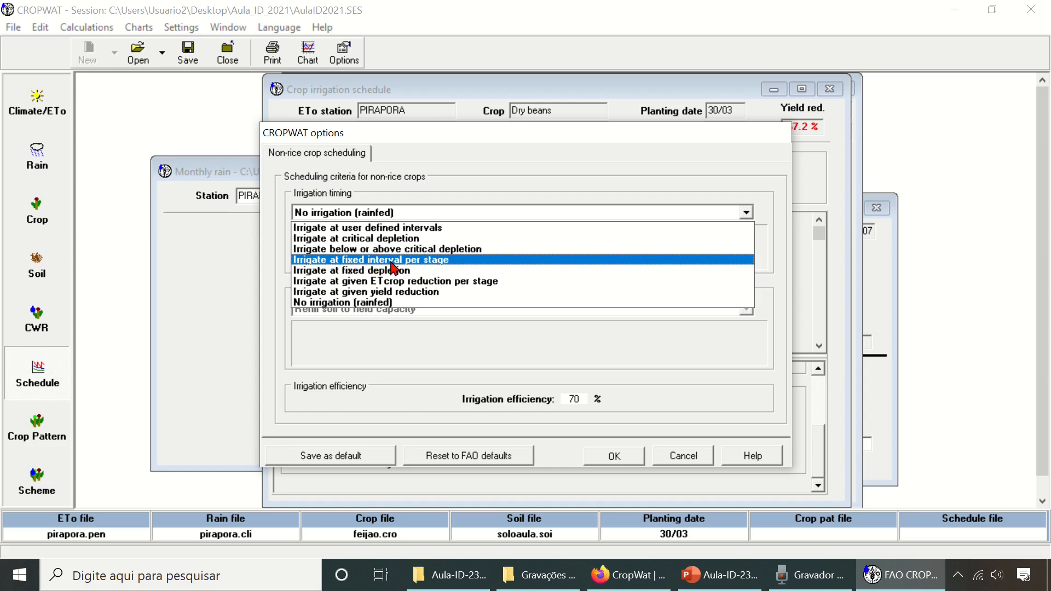
left_click(448, 259)
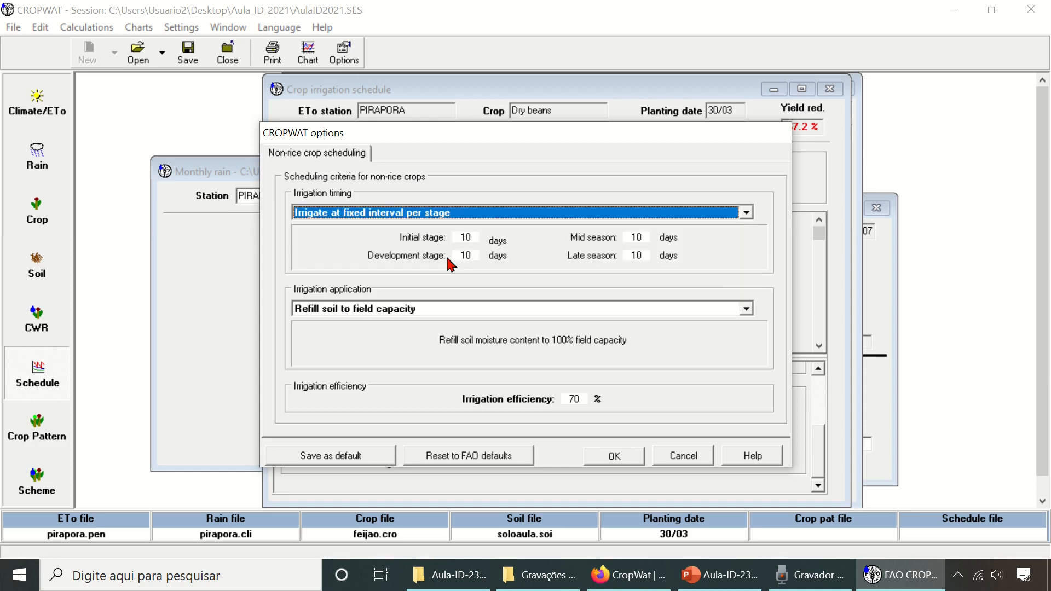
- Set the fixed irrigation interval to 14 days for the initial, development, mid-season and late-season stages
left_click(474, 237)
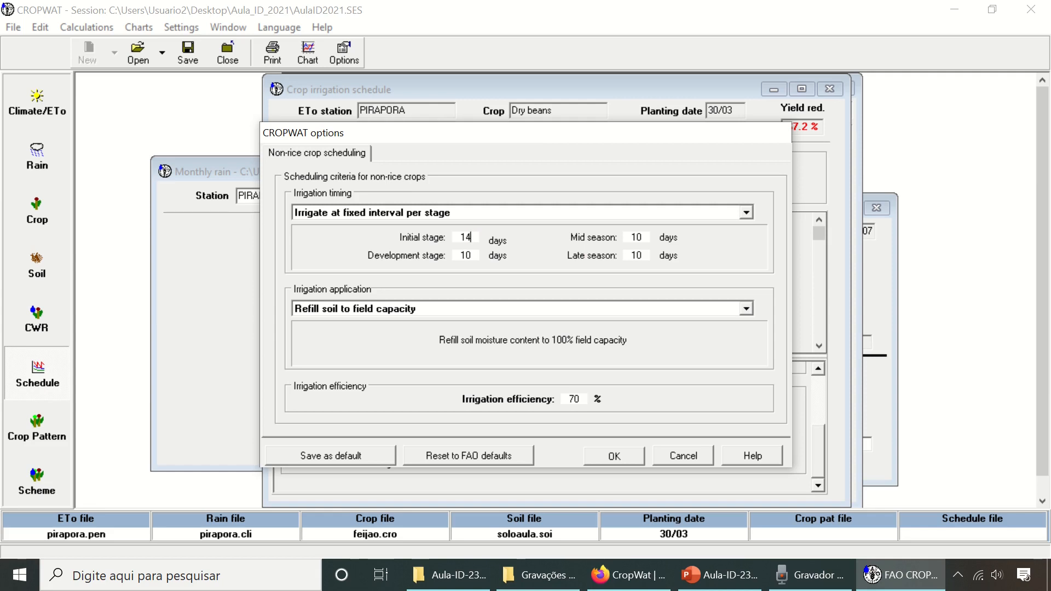
type("4")
key("Tab")
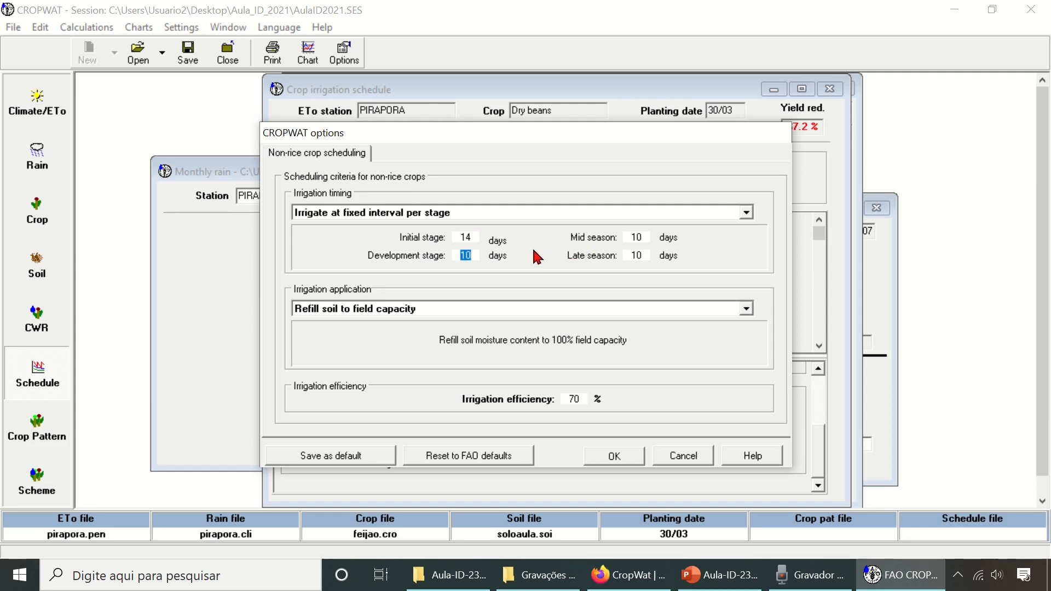
type("1")
left_click_drag(646, 237, 627, 257)
type("1414")
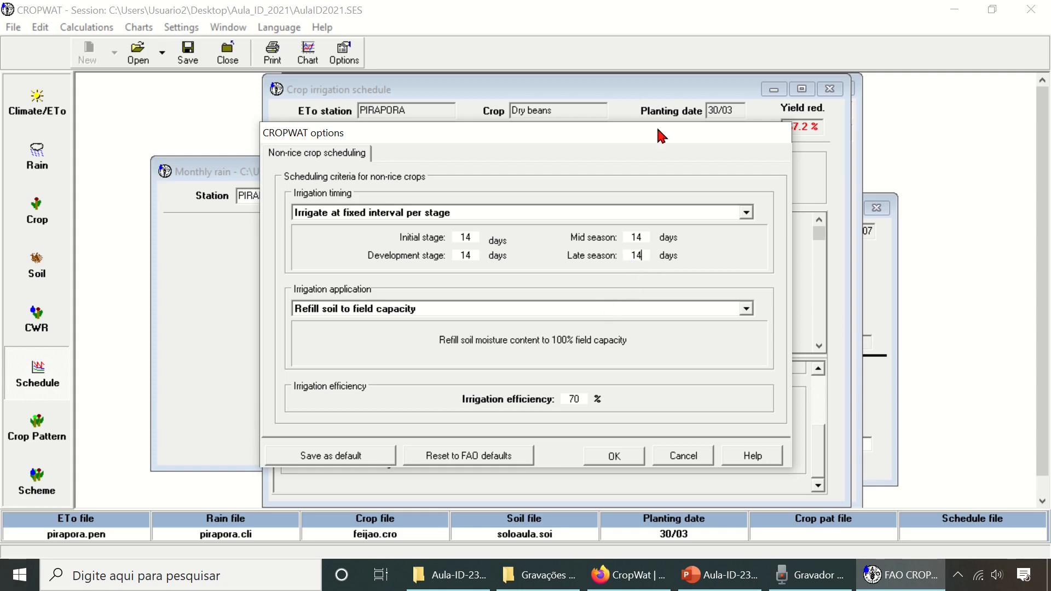
- Set the irrigation application to Fixed application depth with a depth of 40 mm and recalculate the schedule with these options
left_click_drag(656, 132, 666, 151)
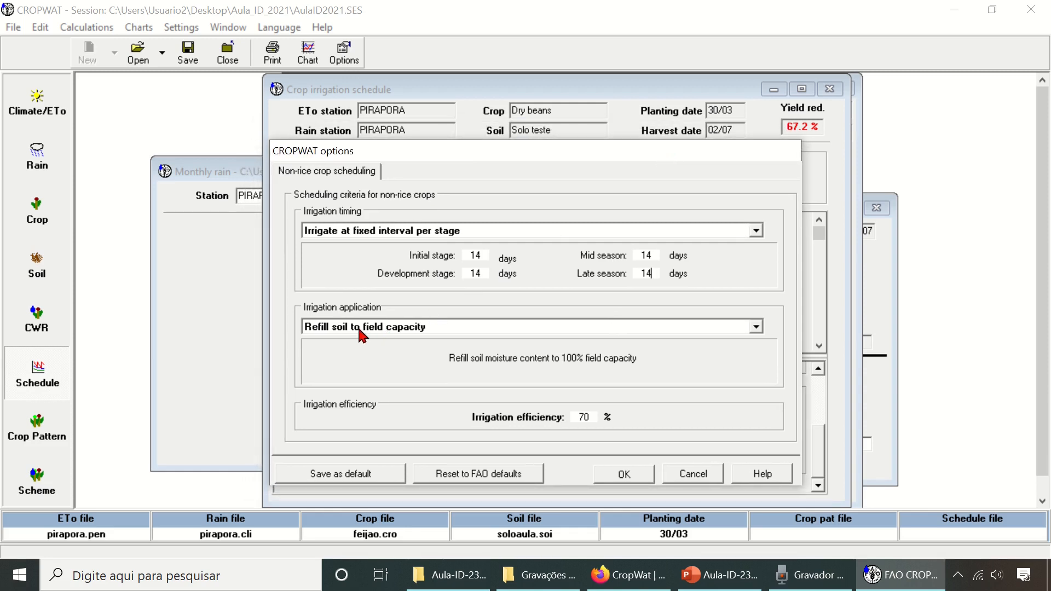
key("Tab")
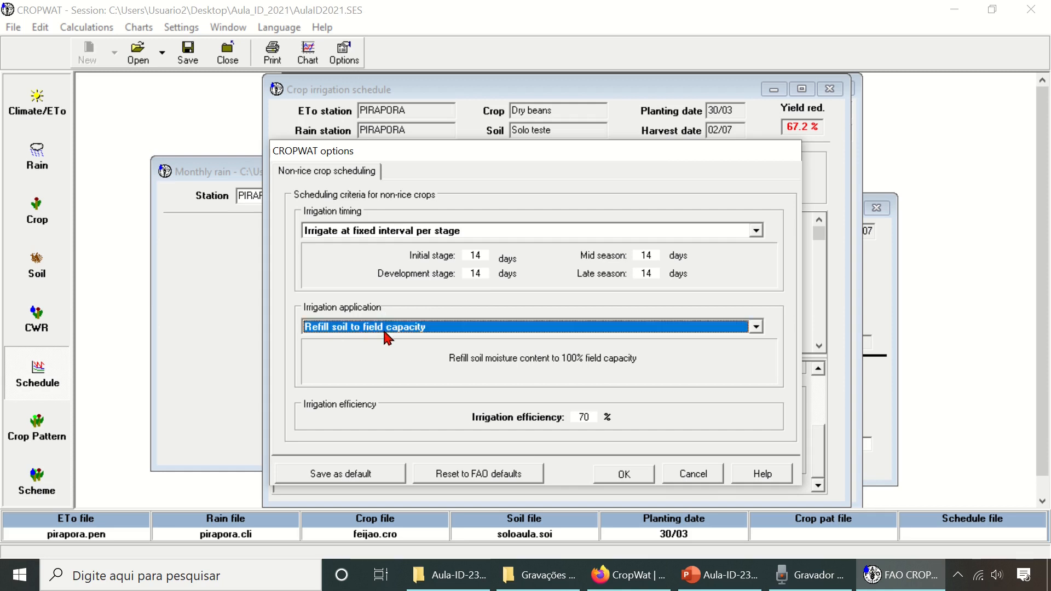
left_click(385, 329)
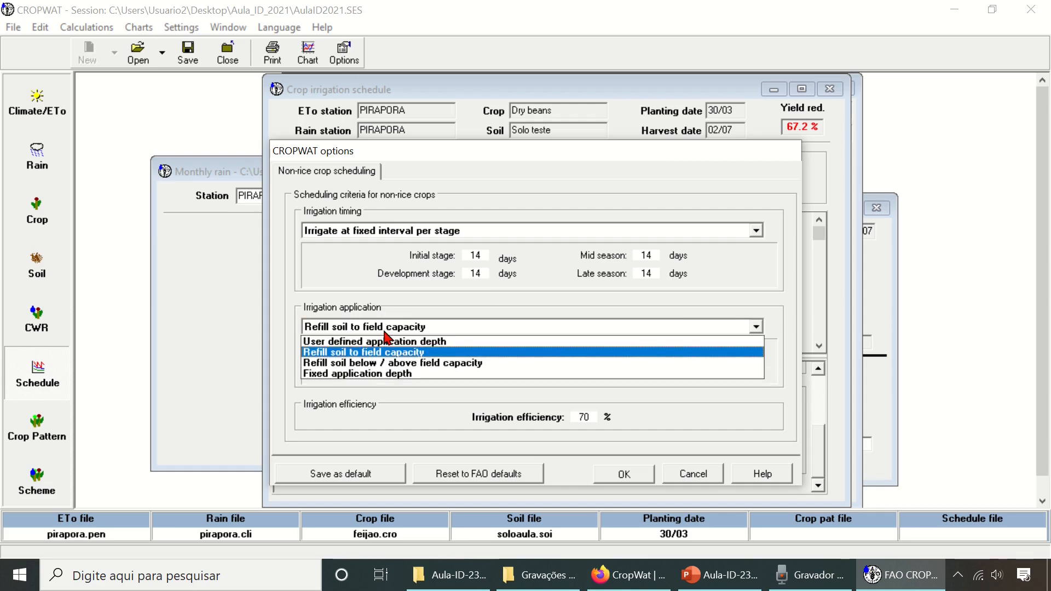
left_click(416, 375)
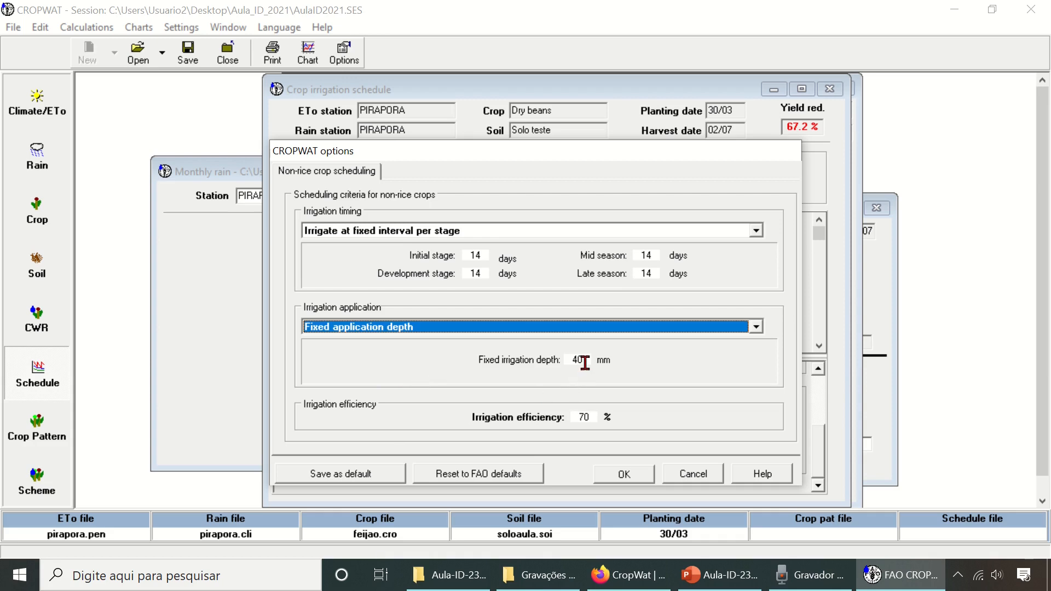
left_click_drag(585, 361, 572, 362)
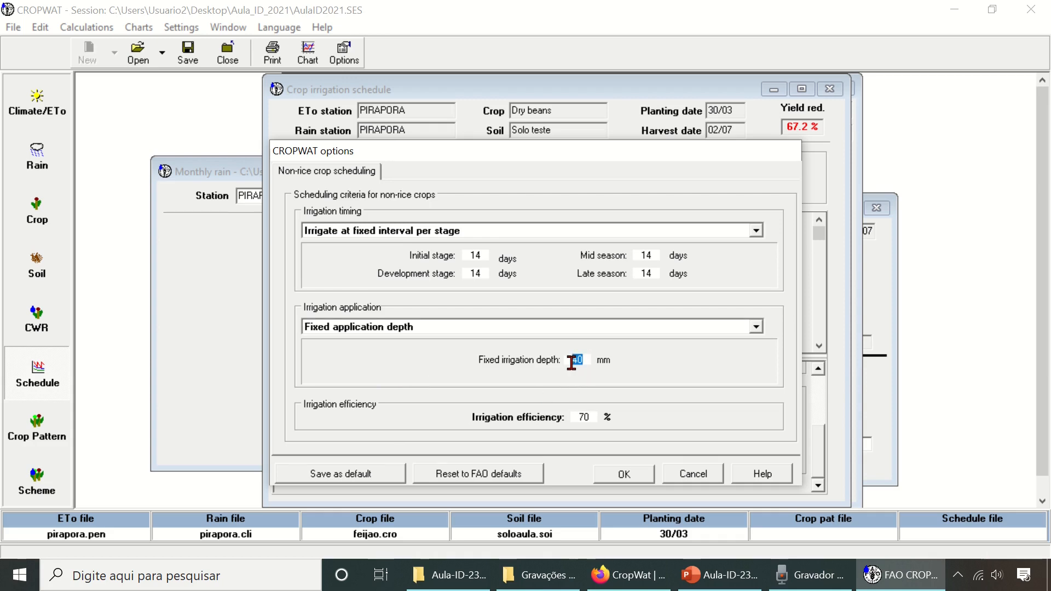
type("30")
key("BackSpace")
type("4")
left_click(624, 474)
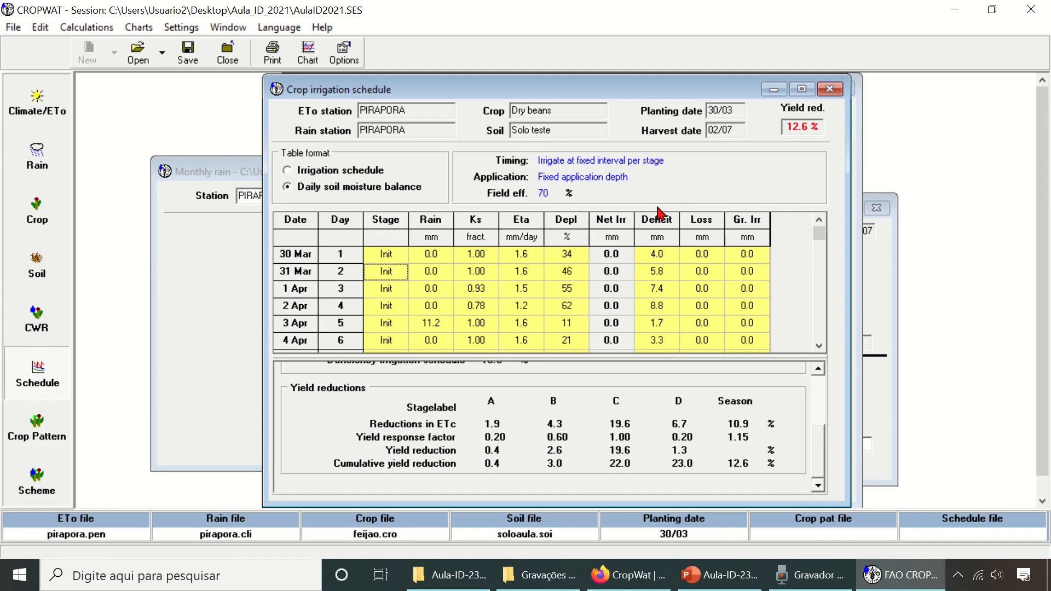
right_click(566, 275)
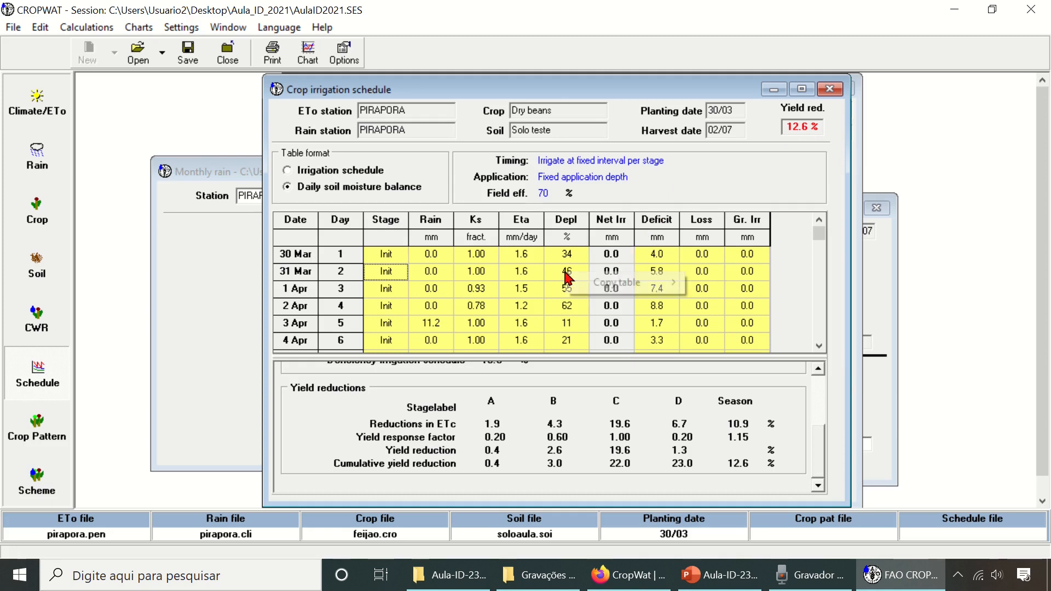
mouse_move(638, 287)
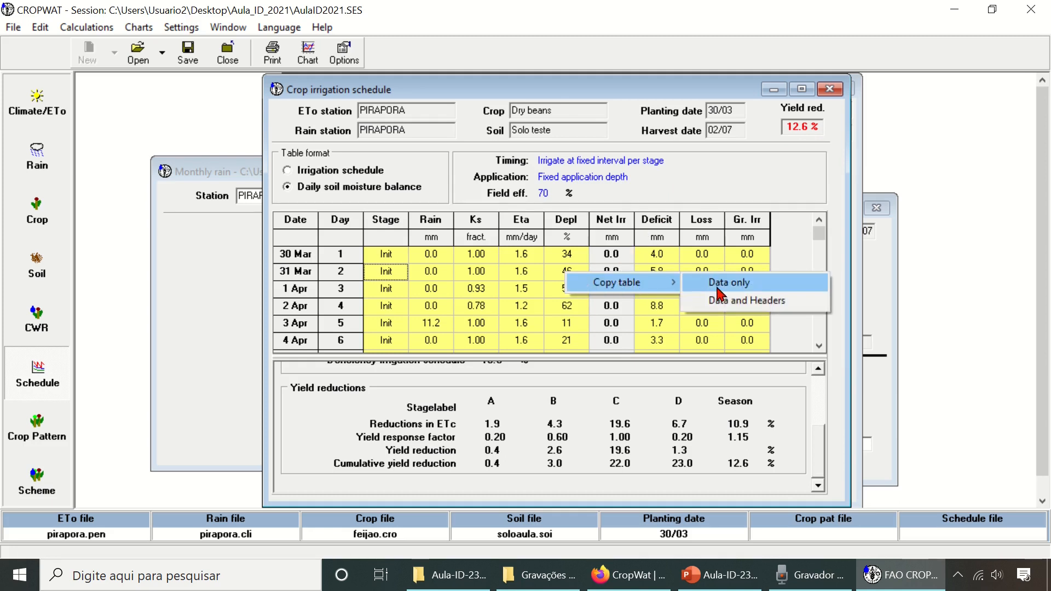
left_click(515, 276)
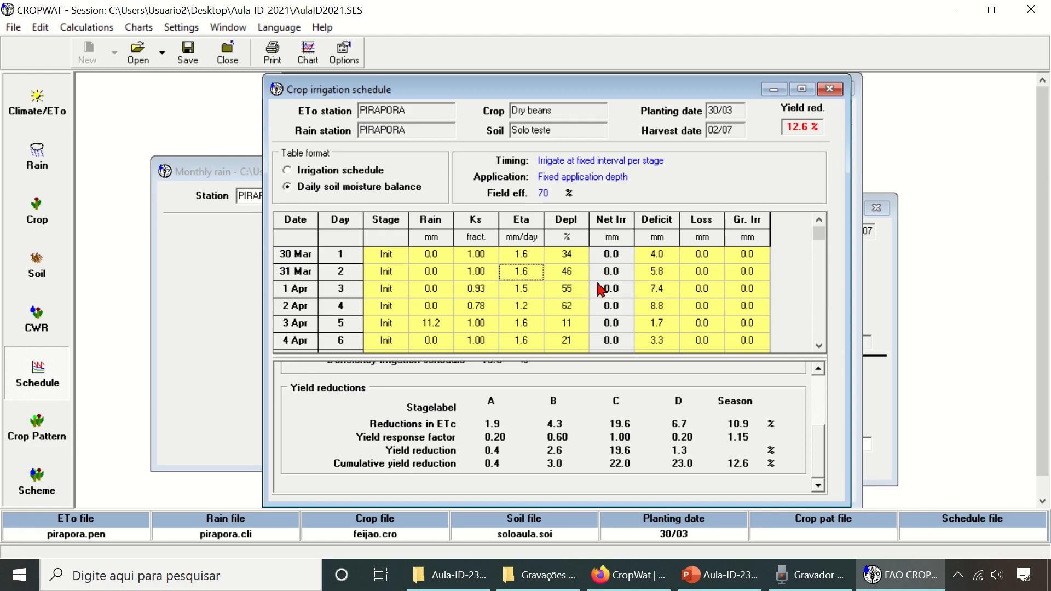
- Examine the daily soil moisture balance through 20 April, checking net irrigation, deficit, losses and gross irrigation on the first irrigation day
left_click(624, 274)
key("Down")
key("Down")
key("Down")
key("Down")
key("Down")
key("Down")
key("Down")
key("Down")
key("Down")
key("Down")
key("Down")
key("Down")
key("Down")
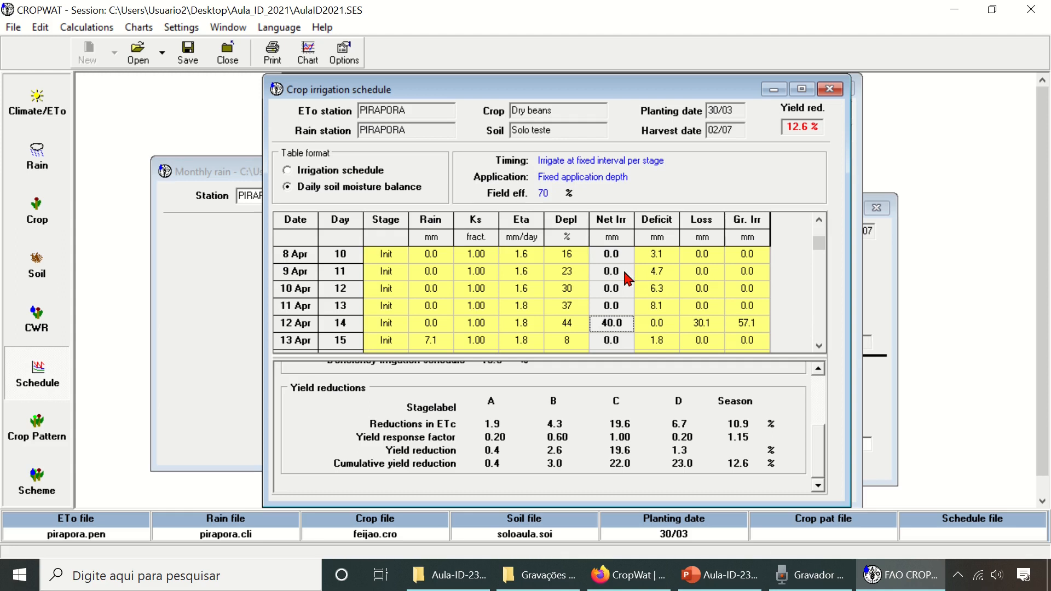
key("Right")
key("Right")
key("Right")
key("Left")
key("Left")
key("Left")
key("Down")
key("Down")
key("Down")
key("Down")
key("Down")
key("Down")
key("Down")
key("Down")
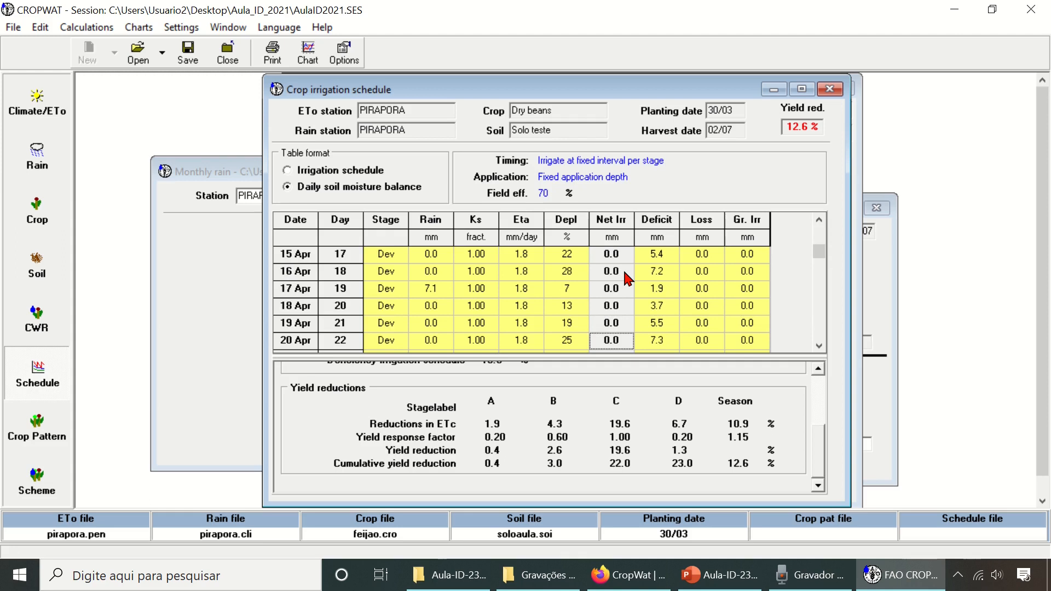
- View the irrigation scheduling graph for the 14-day interval schedule with fixed 40 mm applications
left_click(313, 55)
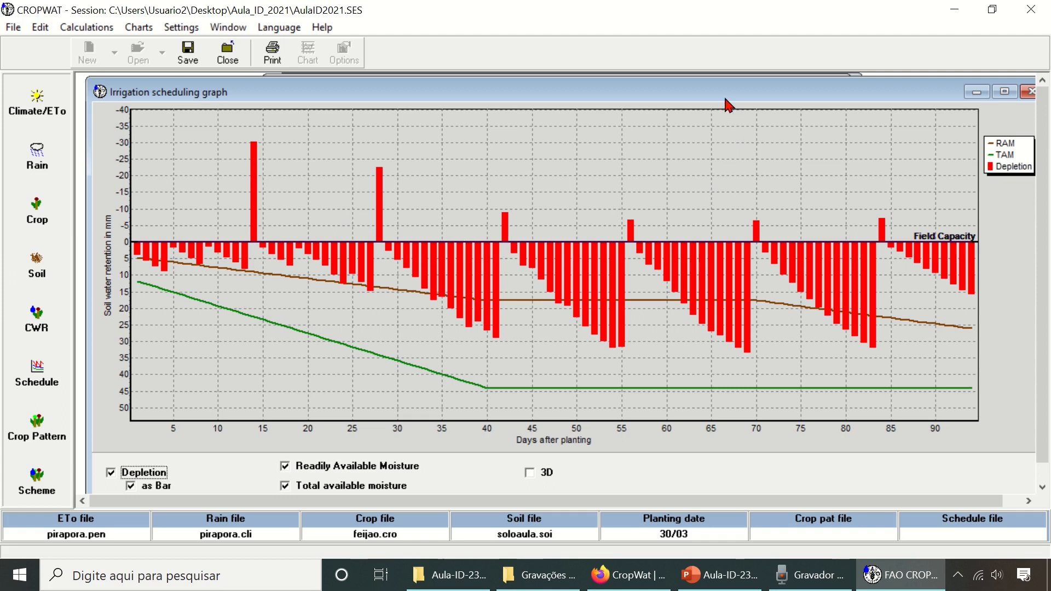
- Close the scheduling graph and examine the water totals and yield reductions of the 14-day, 40 mm schedule
left_click_drag(726, 98, 710, 109)
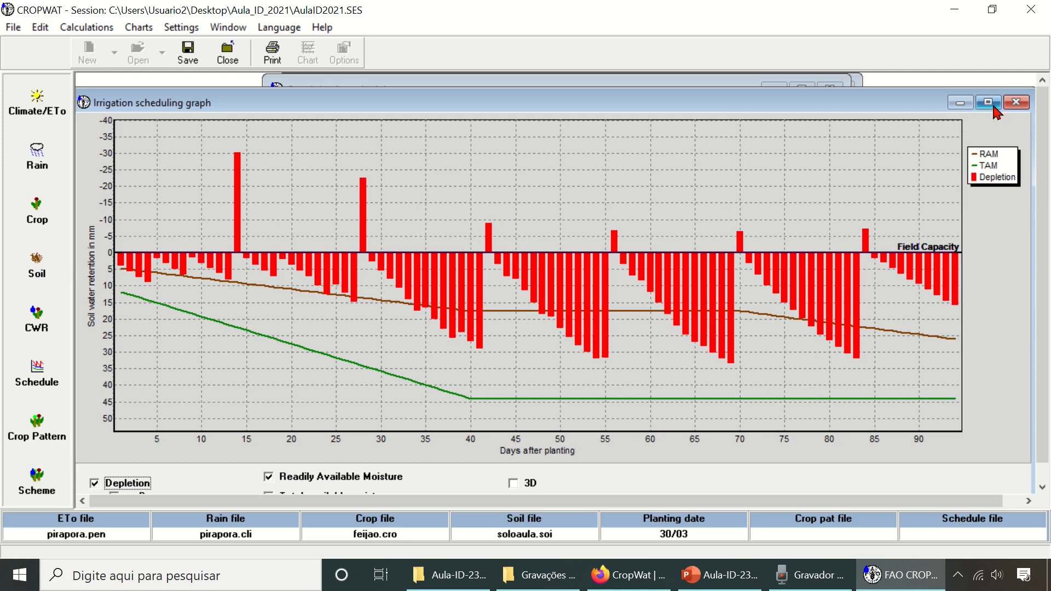
left_click(1016, 102)
key("Up")
key("Up")
key("Up")
left_click_drag(818, 458, 799, 410)
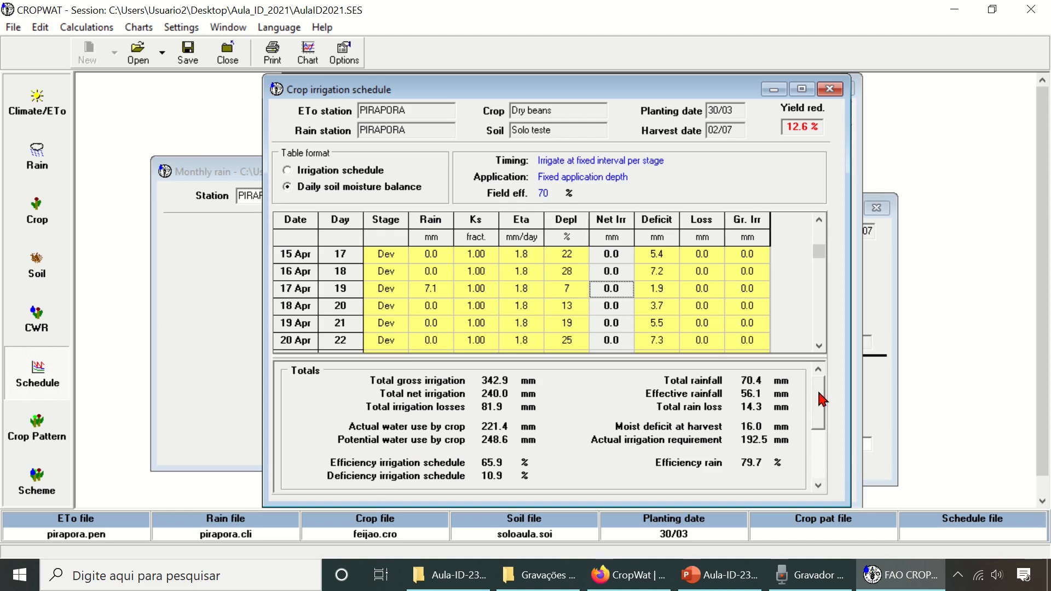
scroll(818, 399, "down", 1)
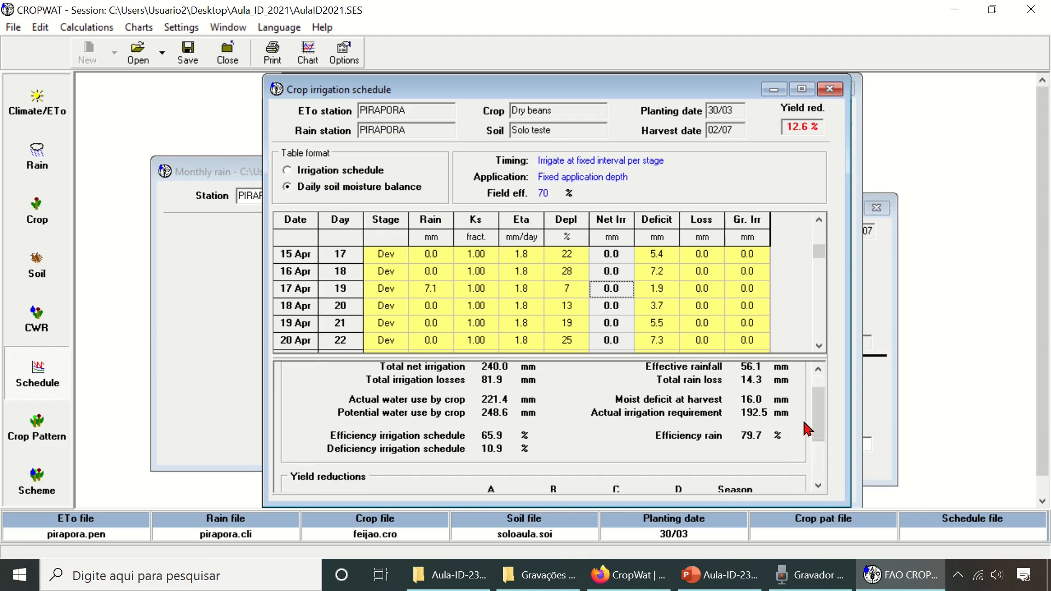
scroll(816, 406, "up", 1)
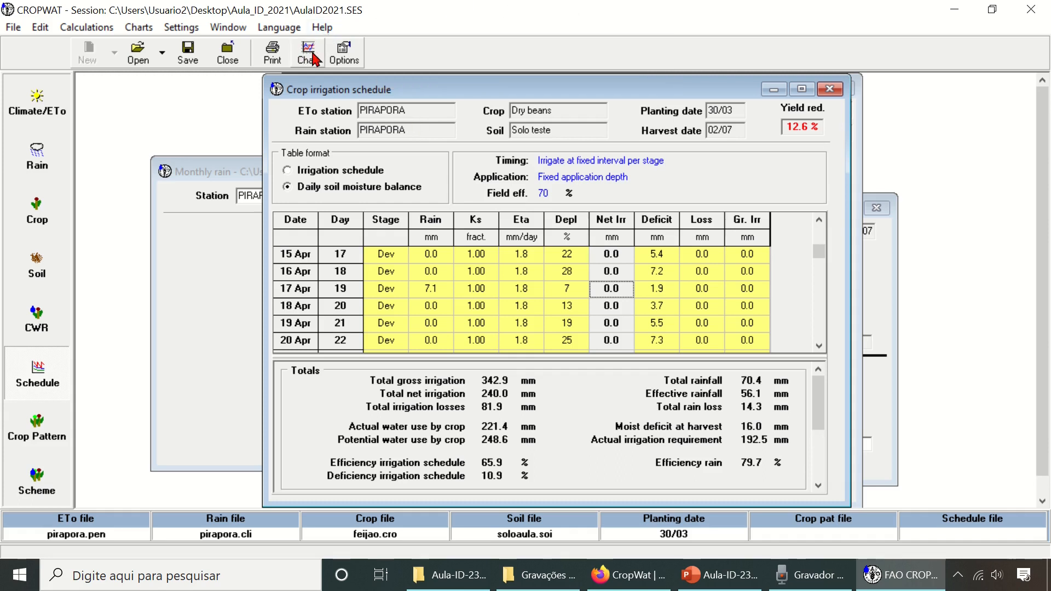
- Set the fixed irrigation interval to 7 days for the initial, development, mid-season and late-season stages
left_click(344, 56)
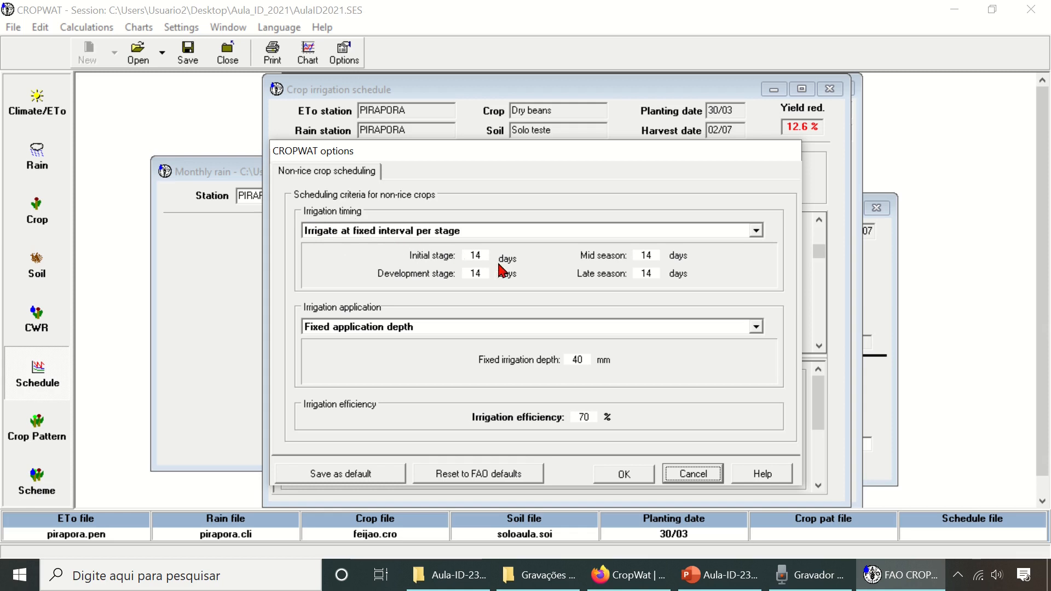
left_click(438, 257)
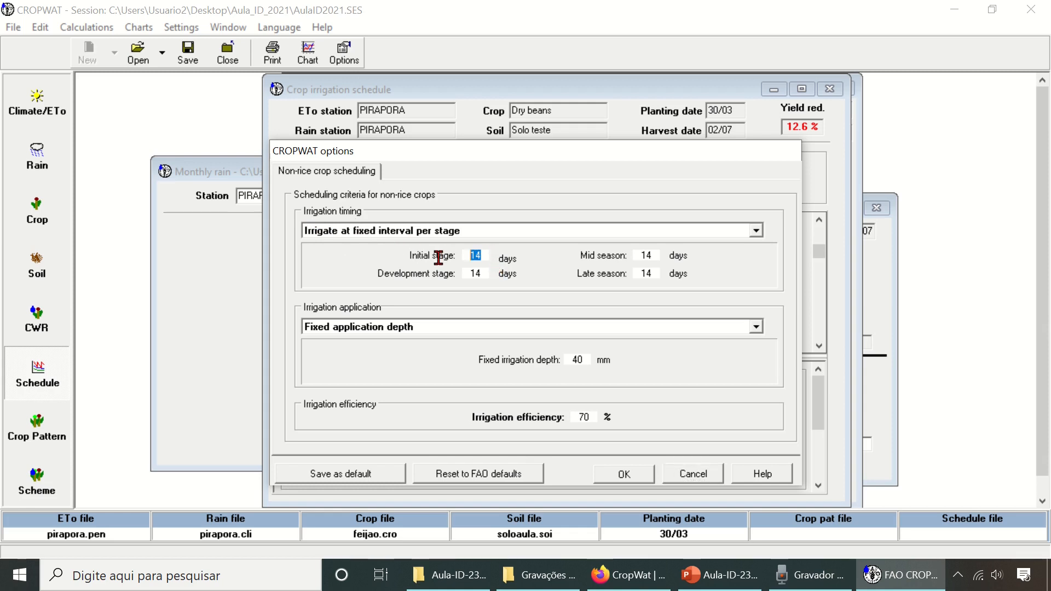
type("7")
key("Tab")
type("7")
key("Tab")
type("7")
key("Tab")
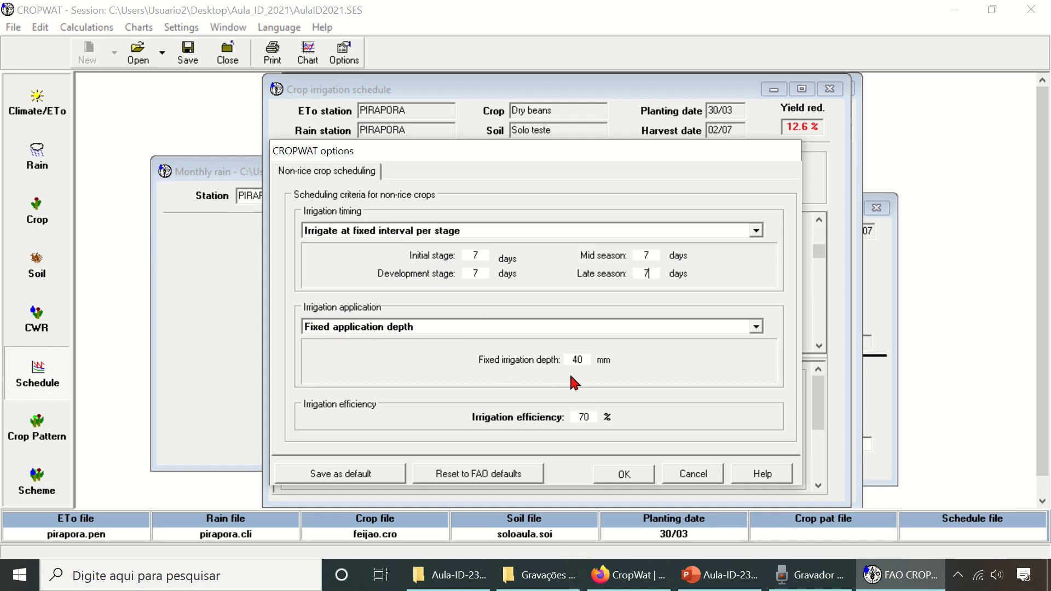
- Set the fixed irrigation depth to 10 mm, apply the options and view the irrigation scheduling graph
left_click(589, 359)
key("BackSpace")
key("BackSpace")
type("10")
left_click(624, 474)
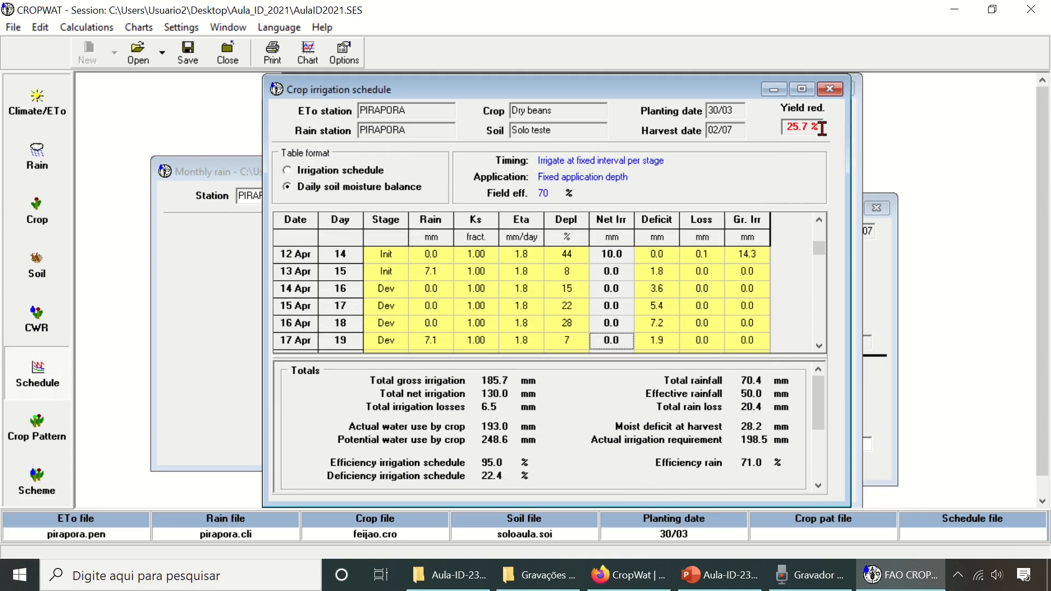
left_click(309, 57)
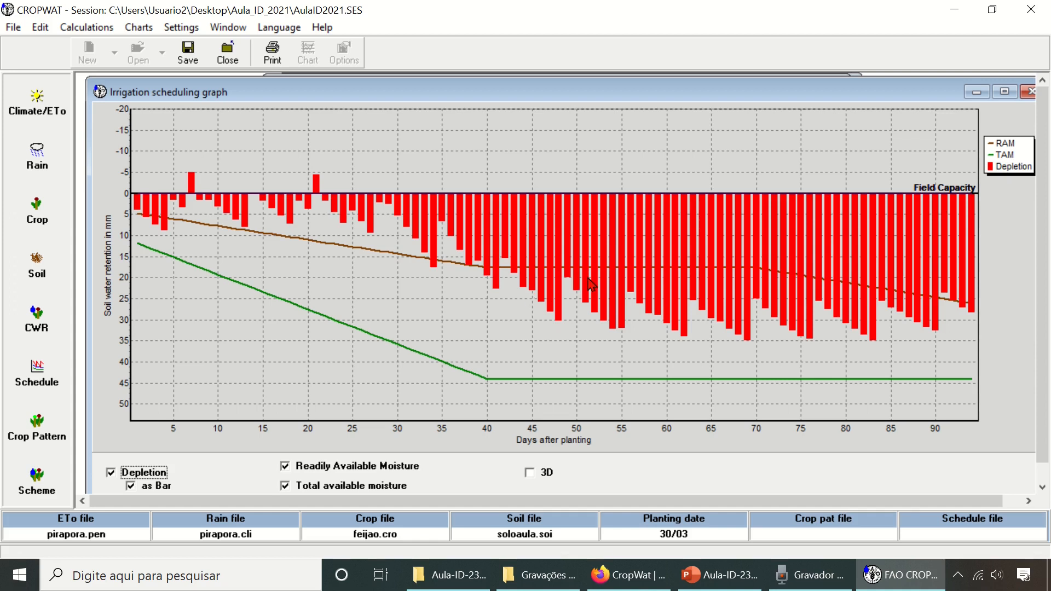
left_click(1028, 93)
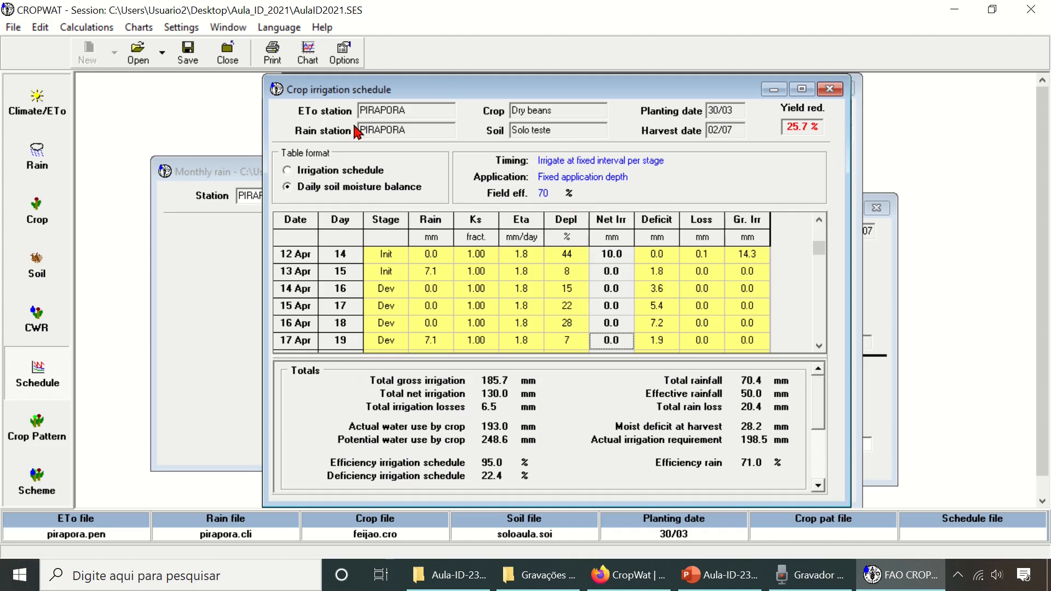
- Set the fixed irrigation depth to 20 mm, apply it and check the schedule's soil water graph
left_click(349, 61)
double_click(579, 360)
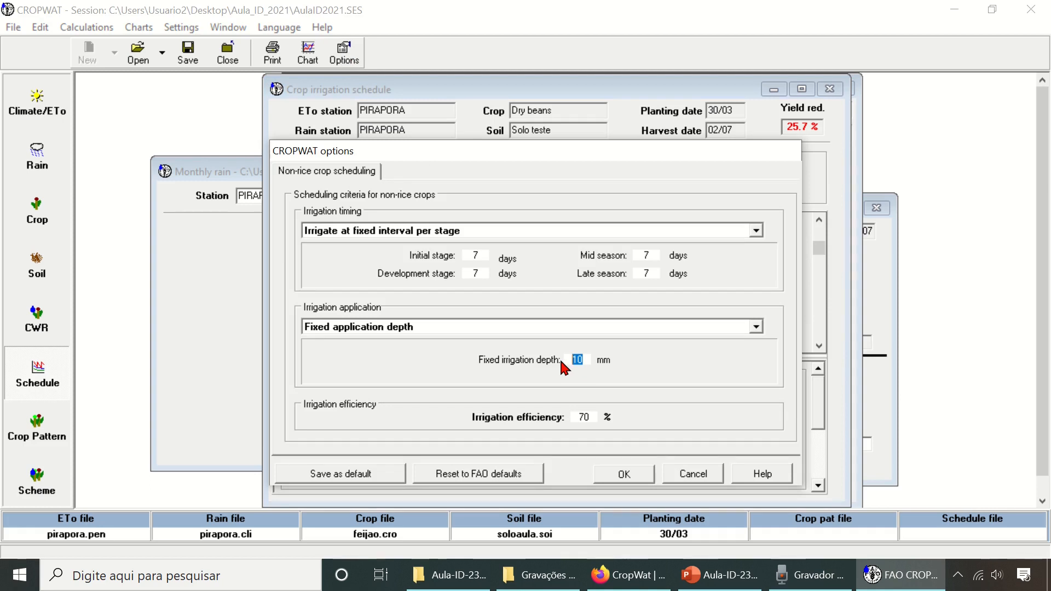
type("20")
left_click(629, 475)
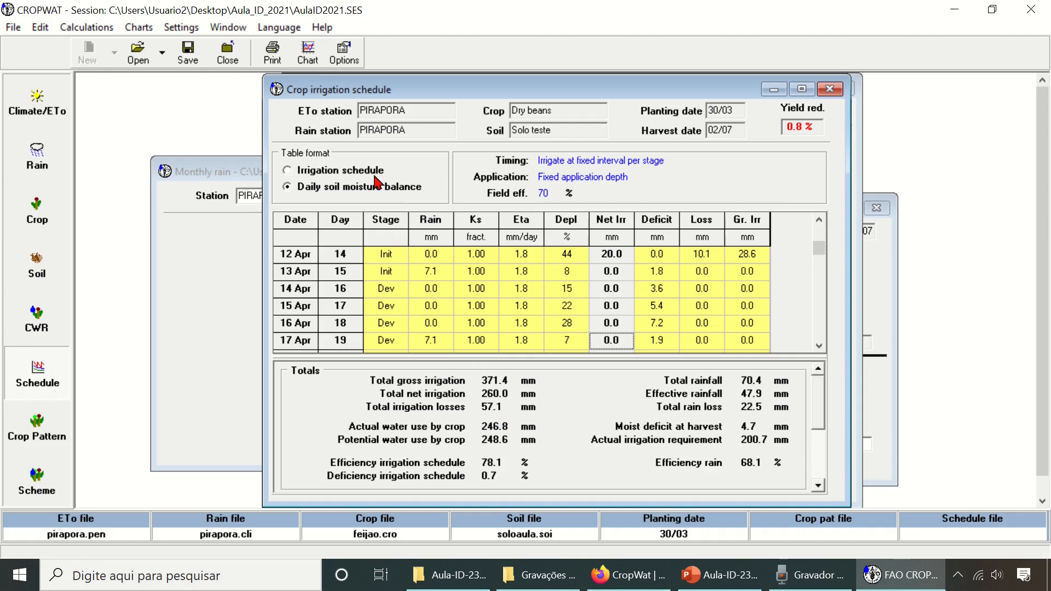
left_click(308, 54)
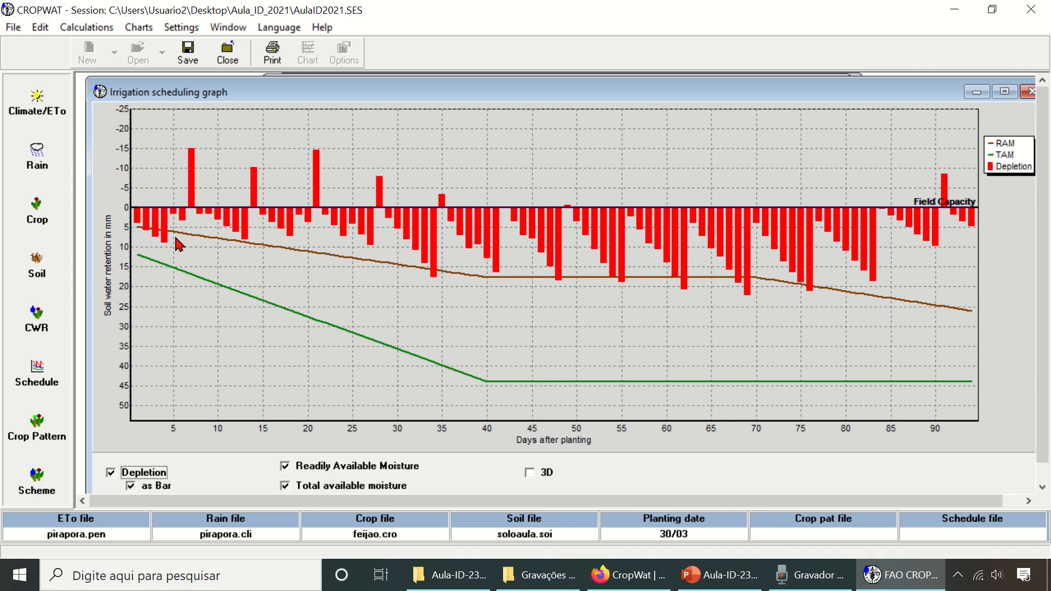
left_click(1029, 92)
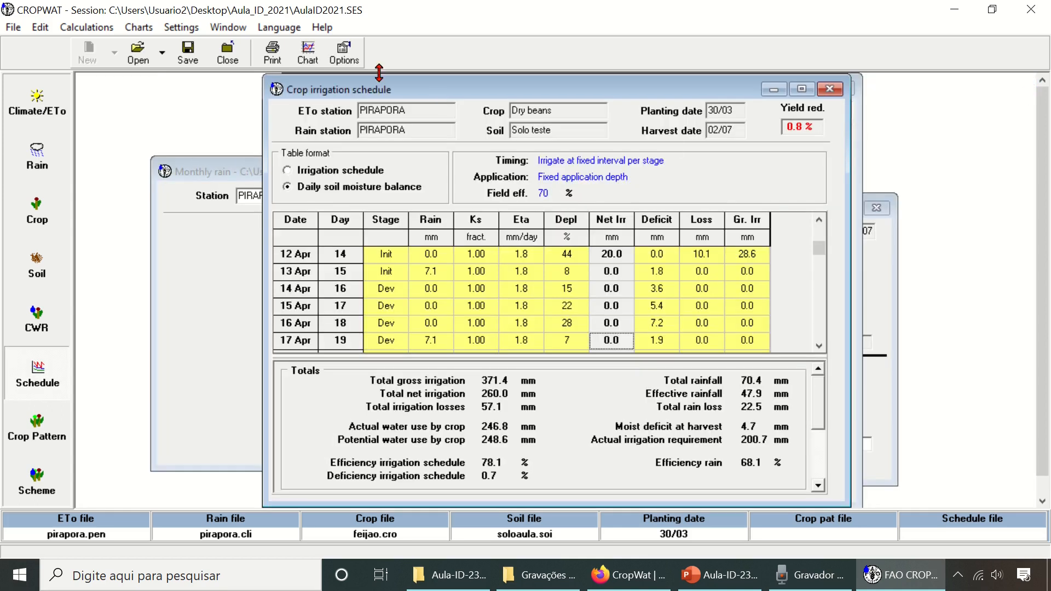
left_click(344, 55)
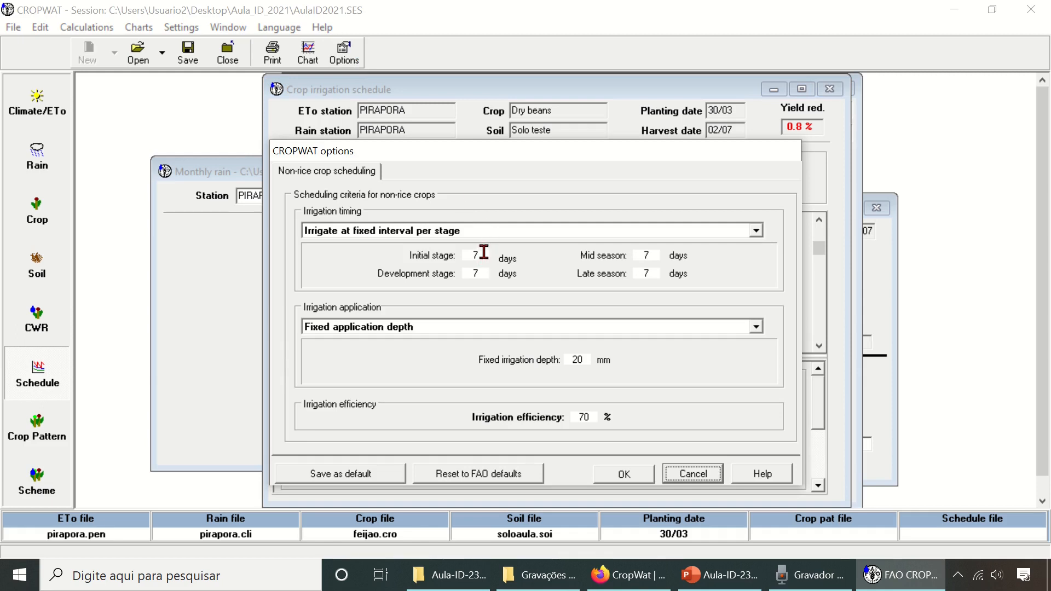
left_click_drag(484, 253, 470, 253)
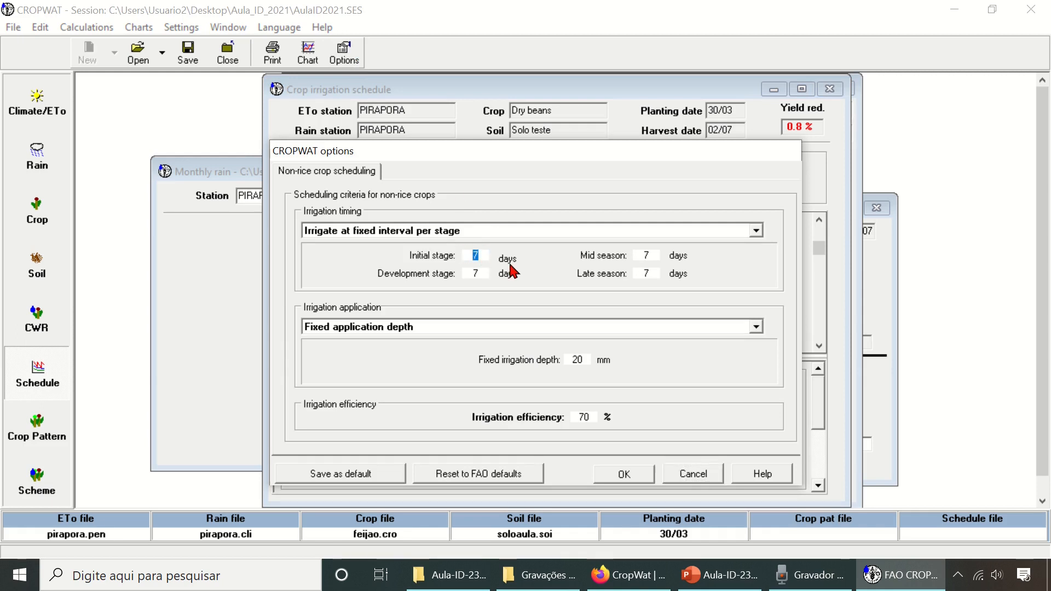
type("3")
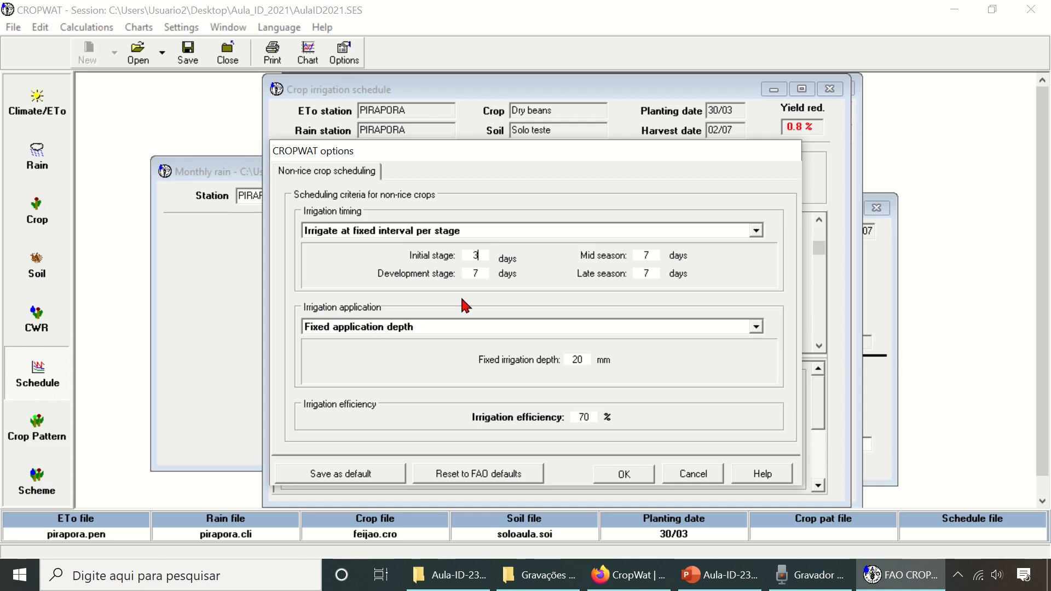
left_click(703, 478)
- Set the soil's initial soil moisture depletion to 0 % of TAM and save the soil file
left_click(36, 272)
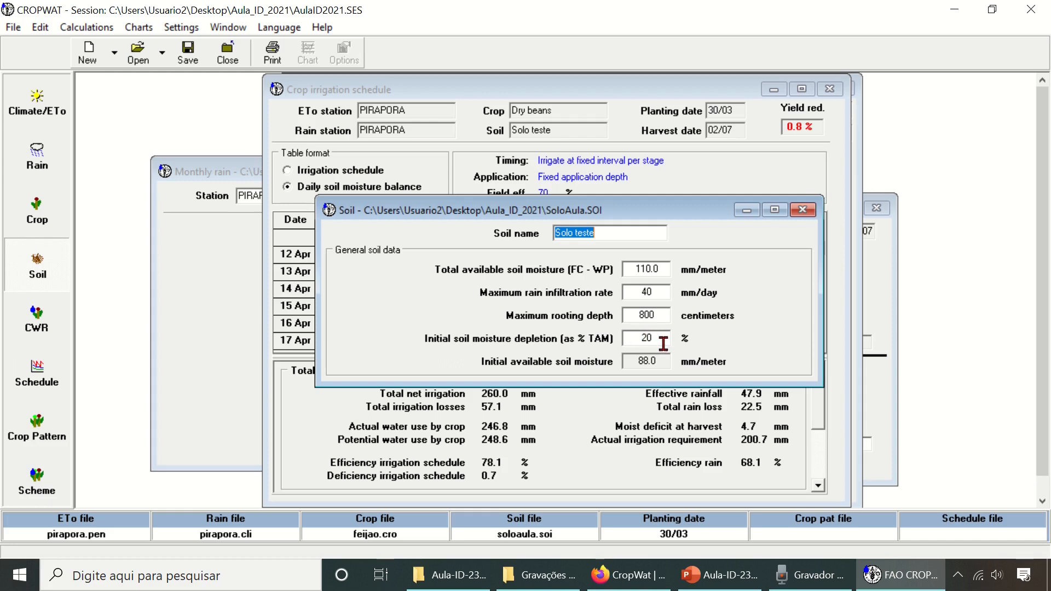
left_click_drag(663, 343, 638, 342)
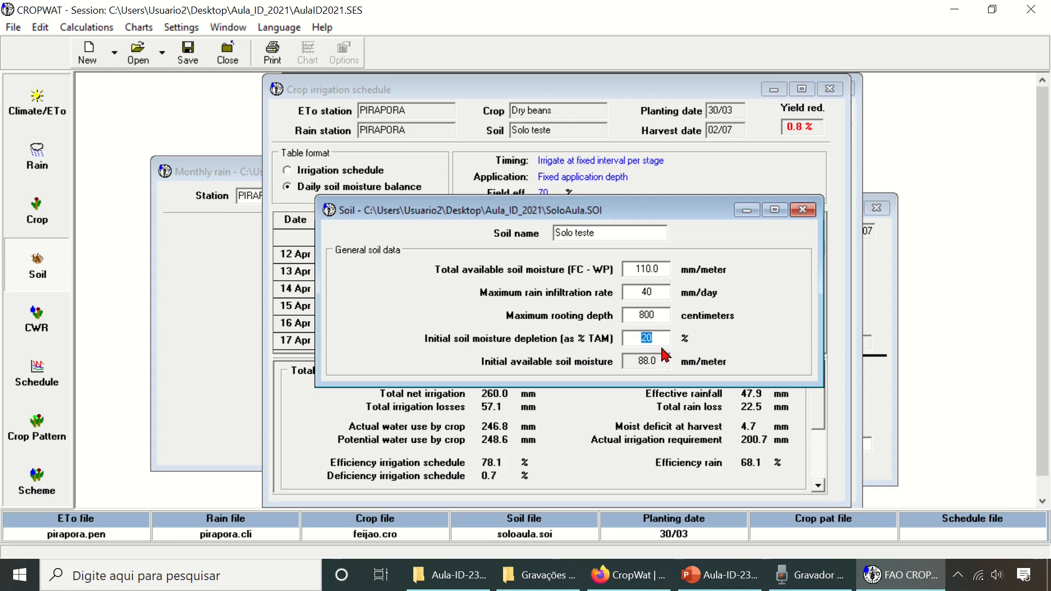
type("0")
key("Tab")
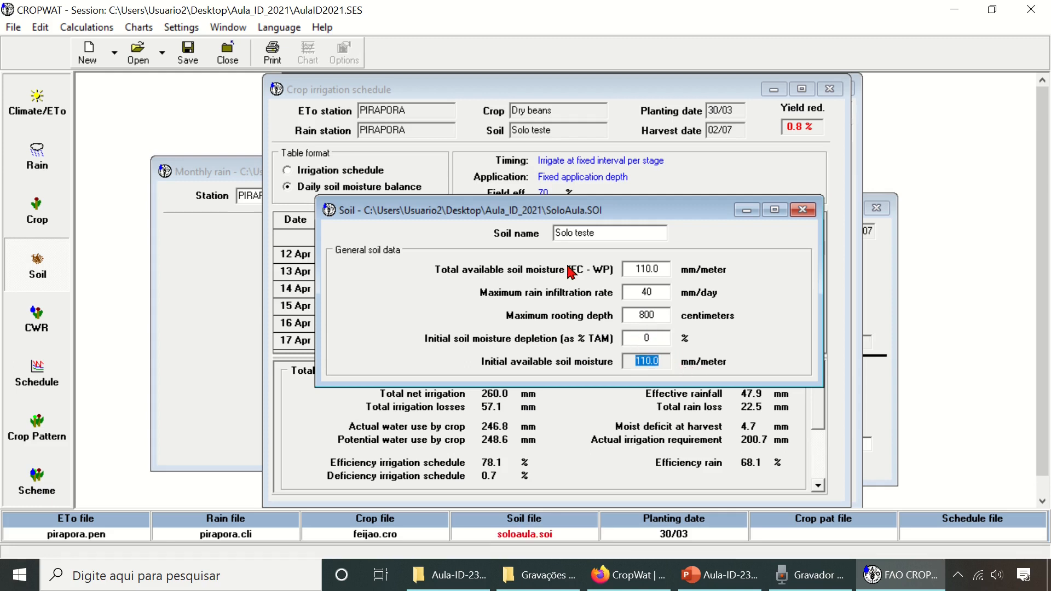
left_click(188, 60)
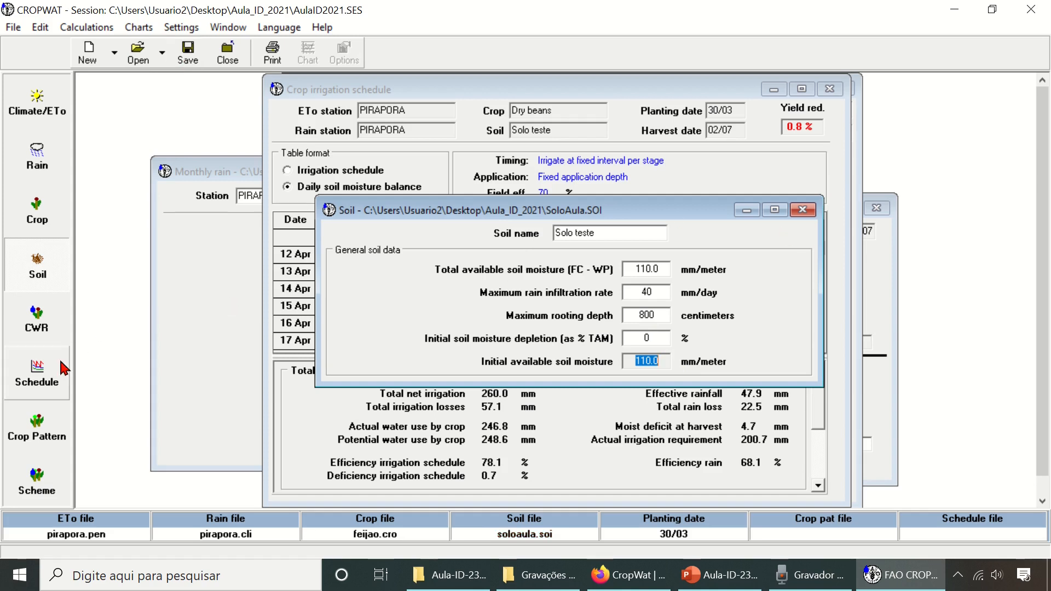
- Reopen the crop irrigation schedule with the updated soil data and view its irrigation scheduling graph
left_click(47, 375)
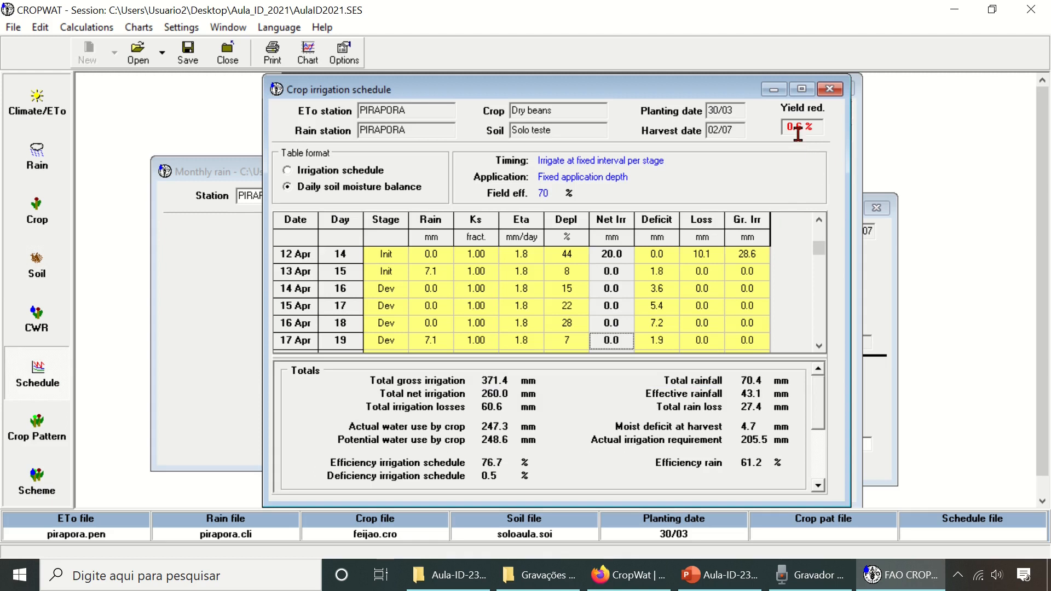
left_click(307, 54)
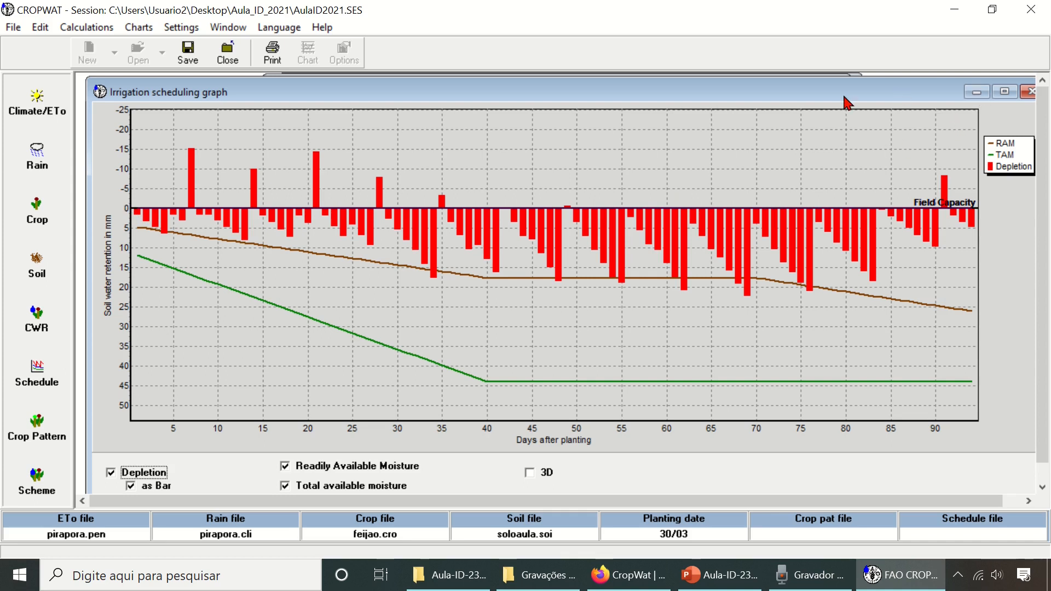
left_click_drag(843, 95, 829, 94)
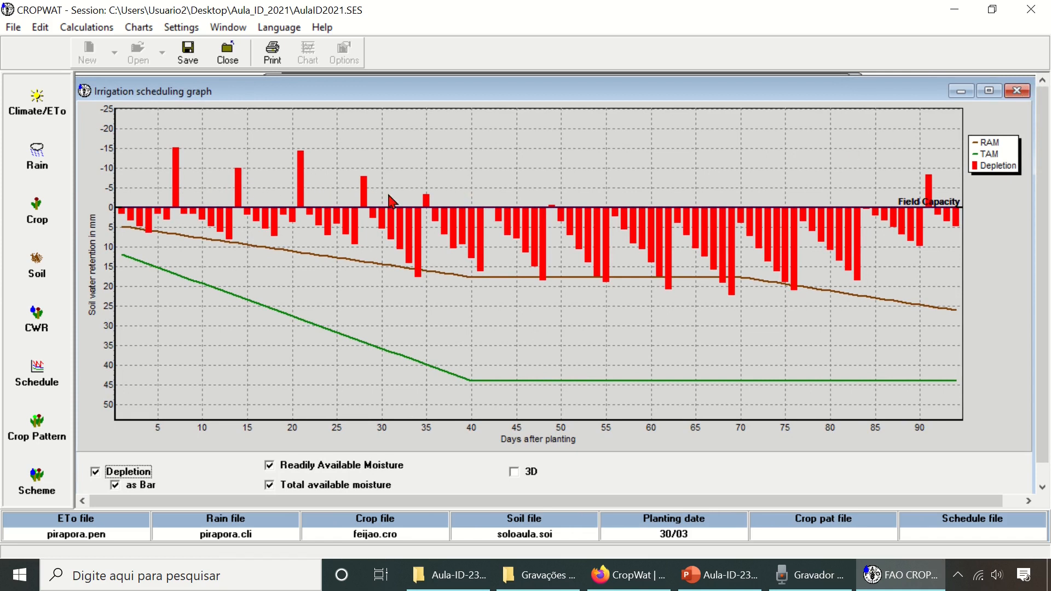
left_click(1018, 92)
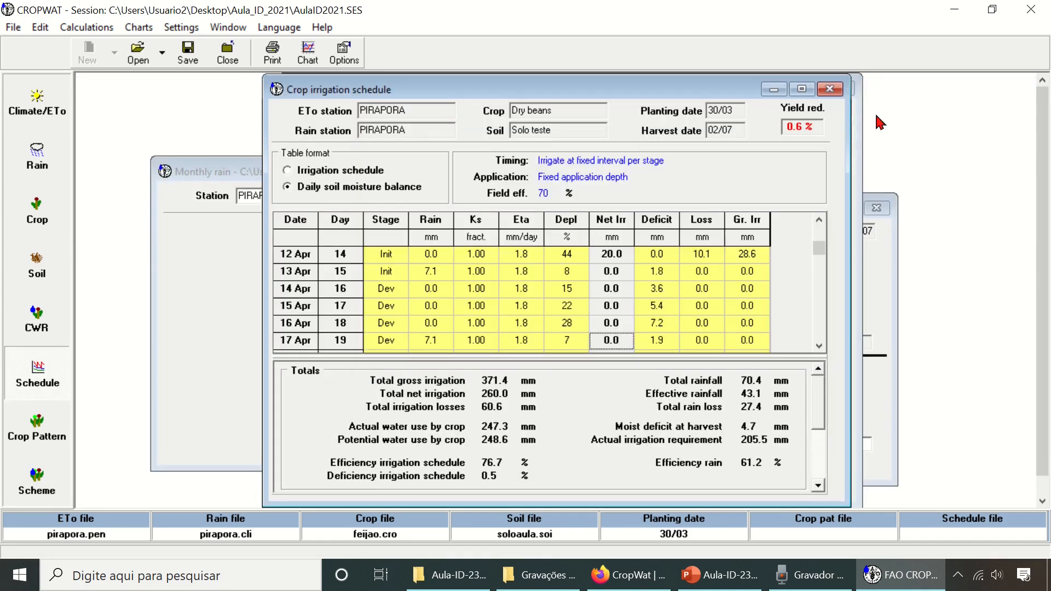
- Set the fixed irrigation interval for the initial stage to 3 days in the scheduling options
left_click(350, 61)
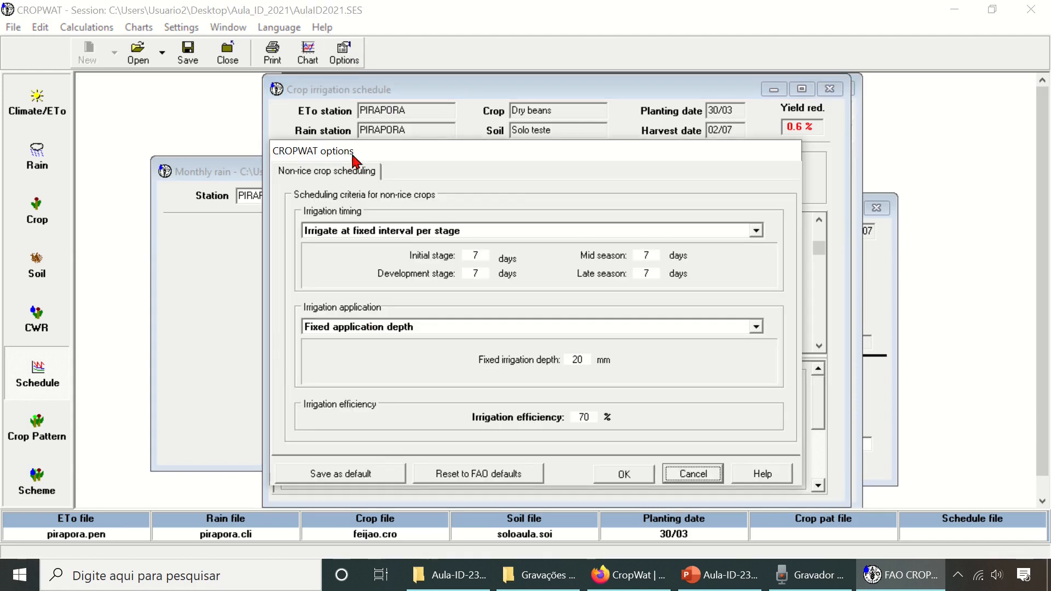
left_click(484, 255)
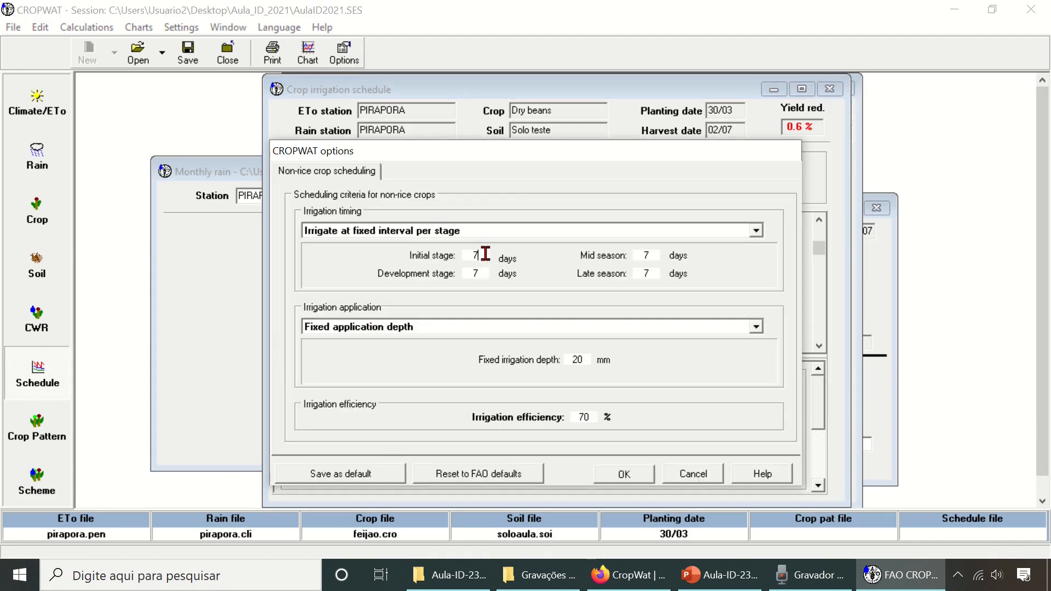
double_click(470, 255)
- Change the irrigation application to Refill soil to field capacity, apply it and view the irrigation scheduling graph
left_click(540, 327)
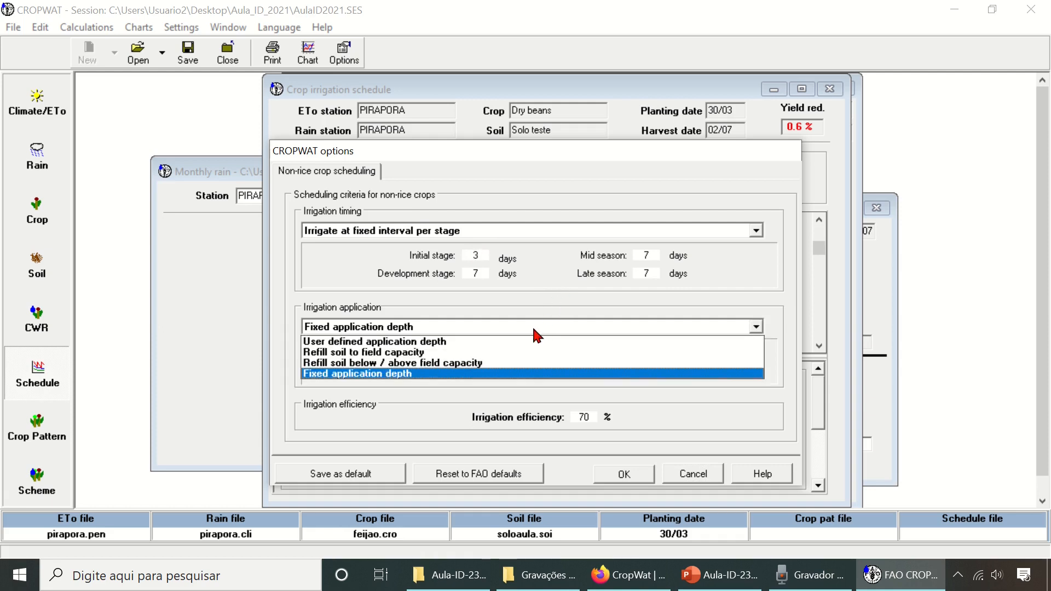
left_click(524, 331)
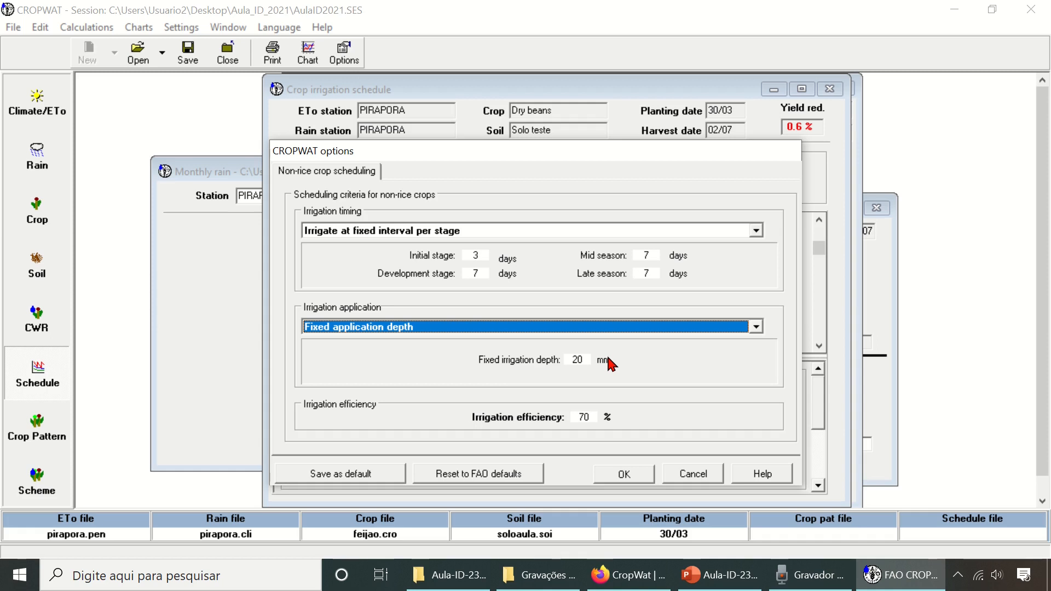
left_click(514, 328)
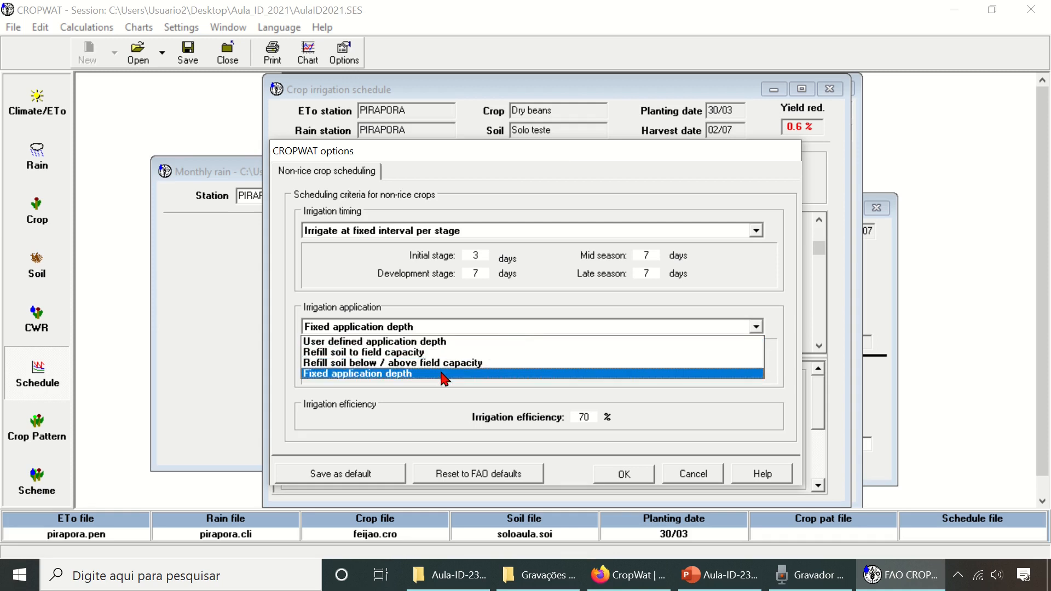
left_click(383, 354)
left_click(627, 474)
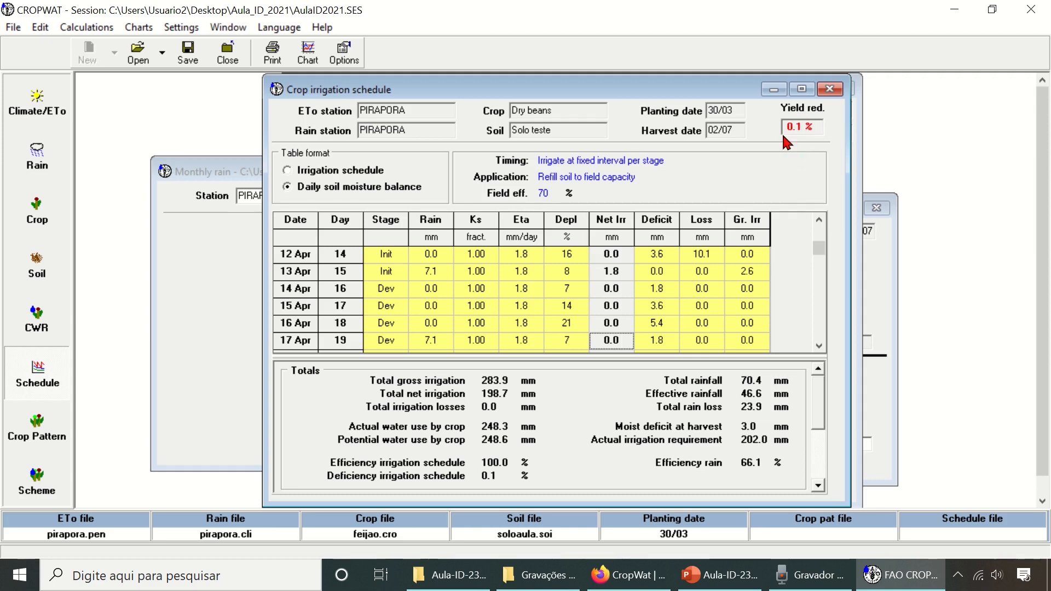
left_click(307, 57)
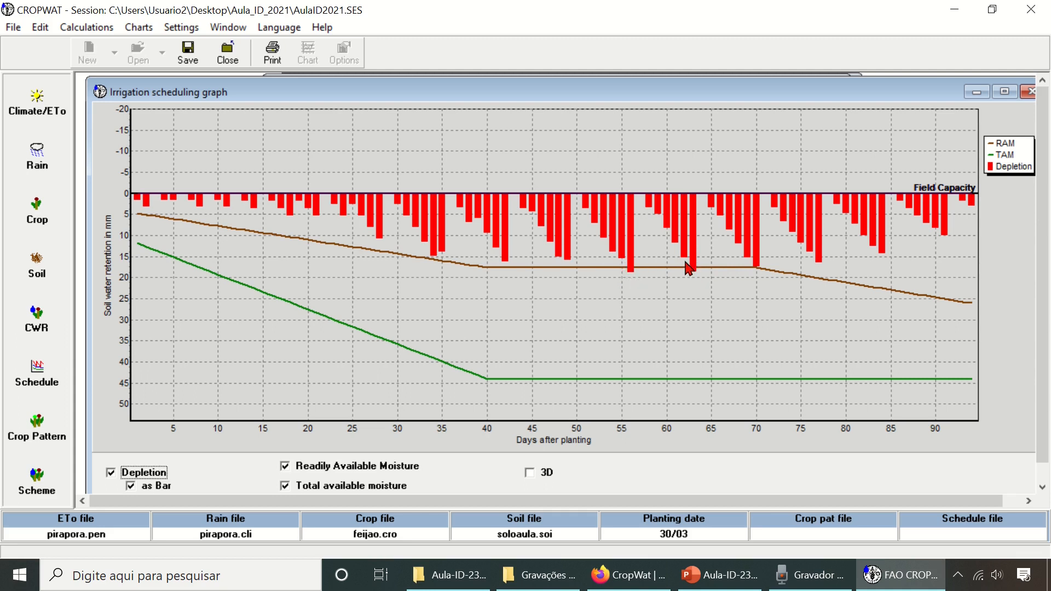
left_click(1030, 92)
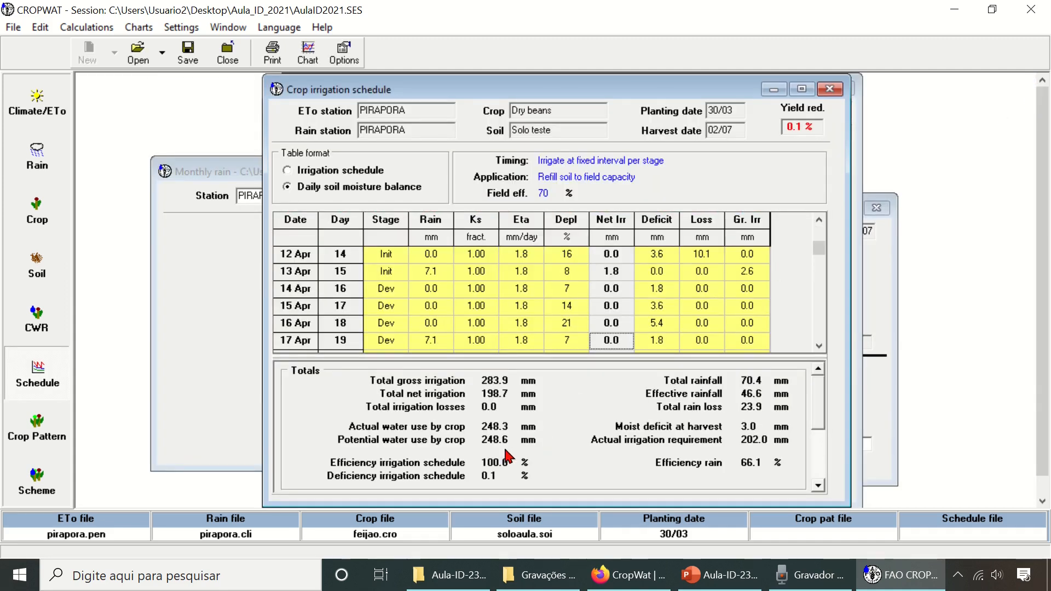
- Set the irrigation interval to 5 days for the development and mid-season stages and recalculate the schedule
left_click(343, 57)
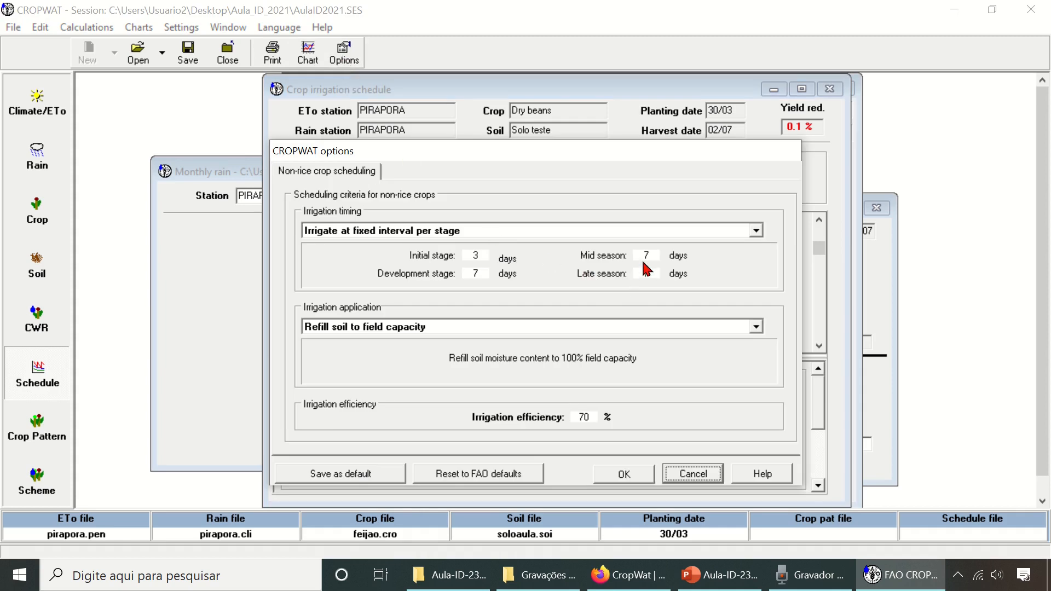
double_click(485, 275)
type("5")
double_click(646, 255)
type("5")
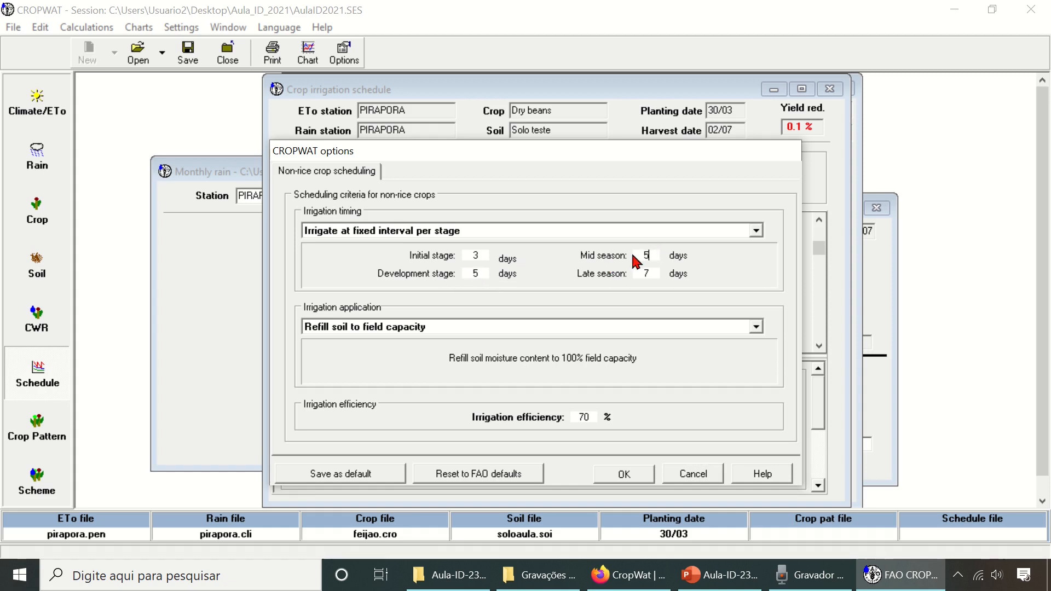
left_click(630, 474)
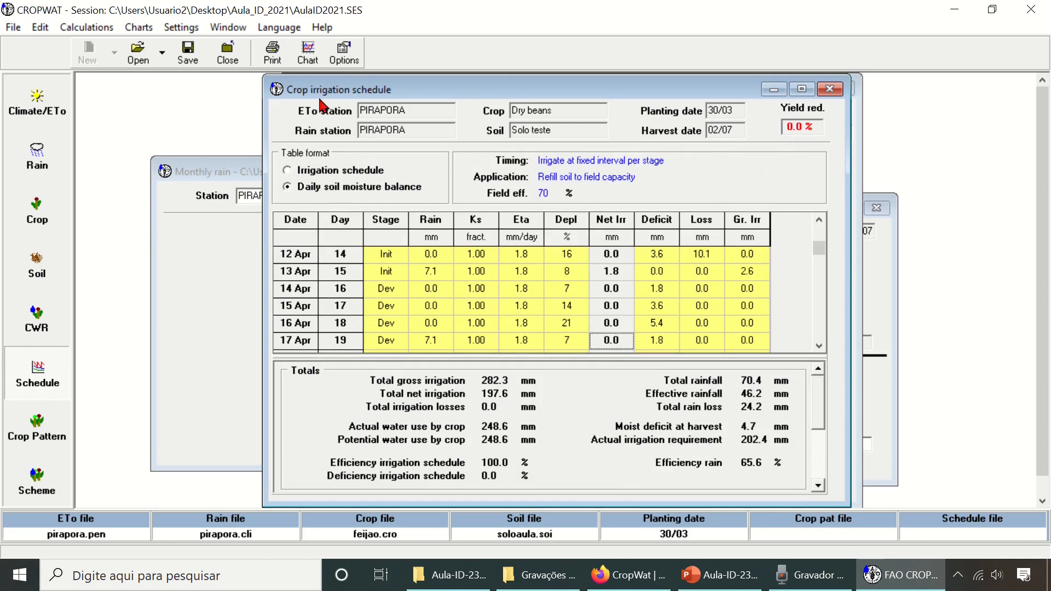
- View the irrigation scheduling graph for the recalculated fixed-interval schedule, and close it
left_click(308, 55)
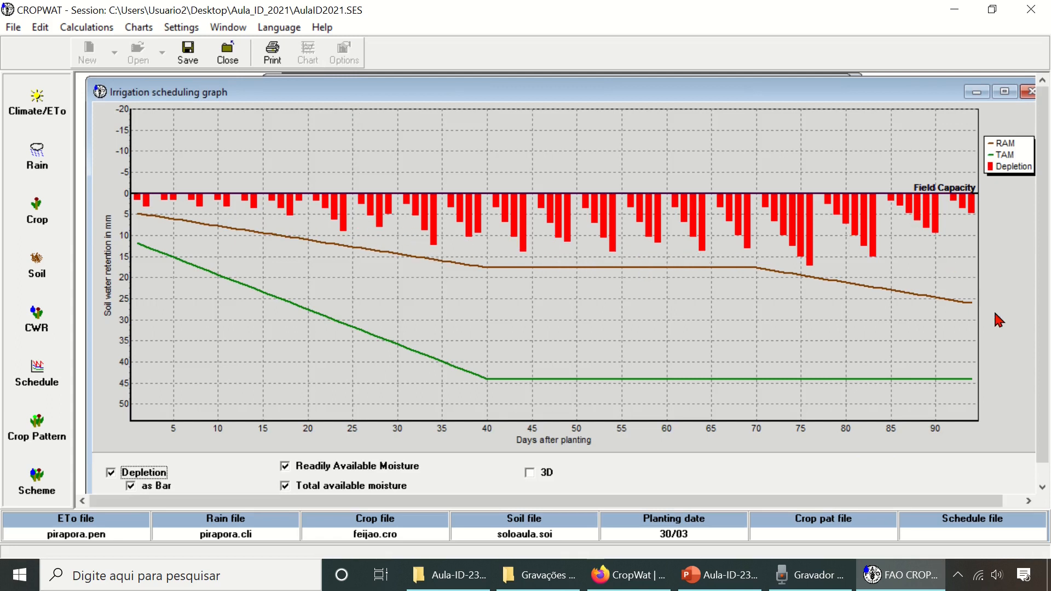
left_click(1028, 93)
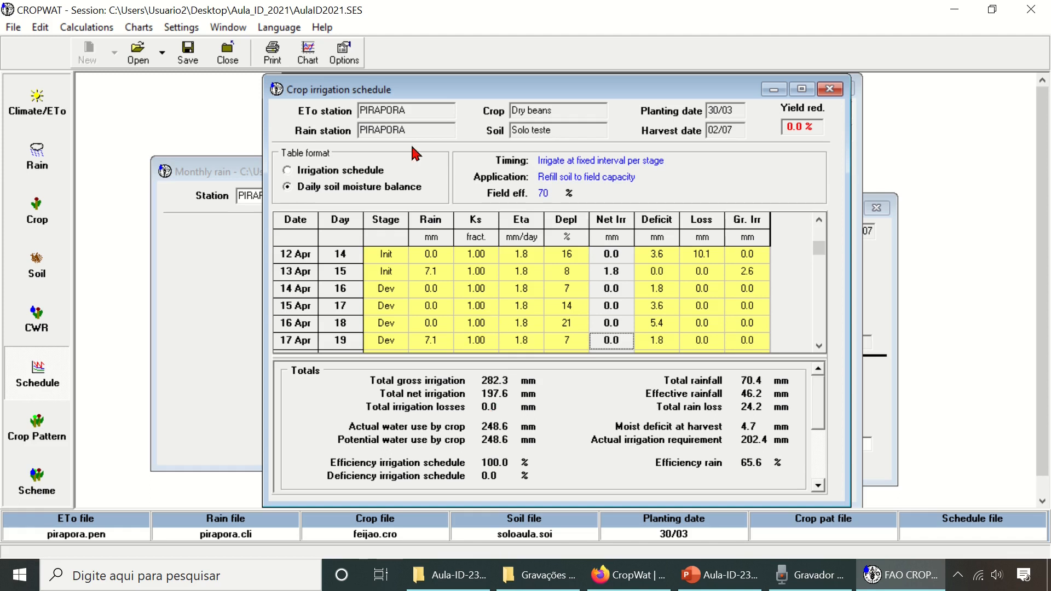
- Change the irrigation timing to Irrigate at critical depletion, apply it and view the irrigation scheduling graph
left_click(345, 53)
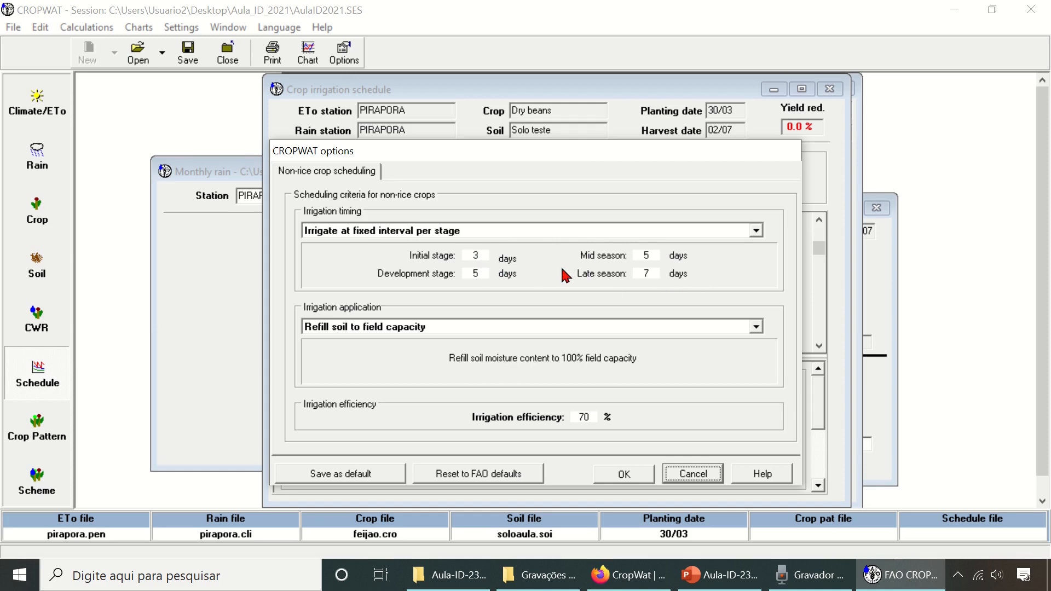
left_click(562, 233)
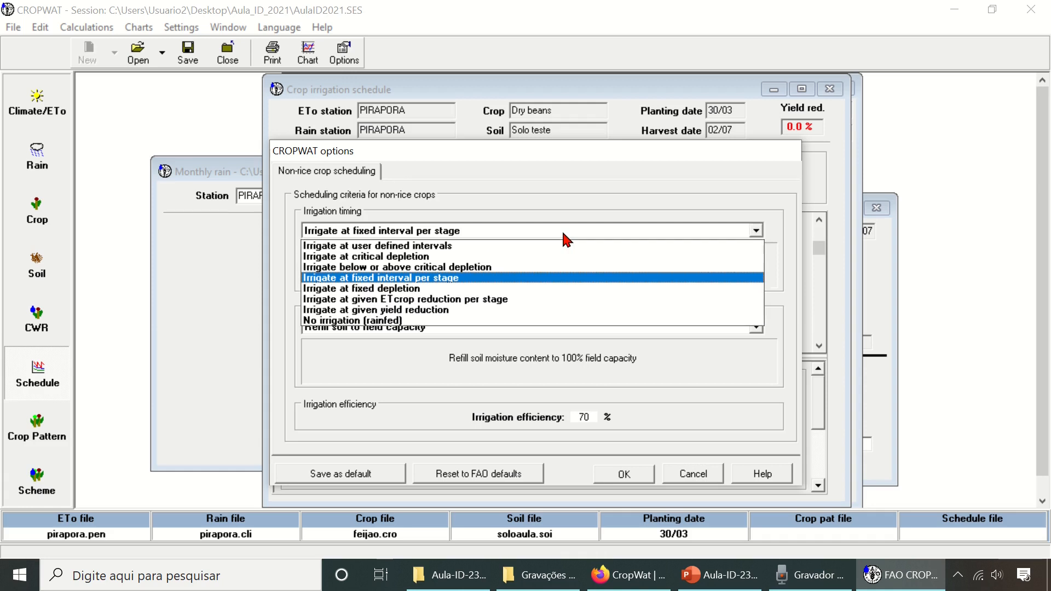
left_click(429, 257)
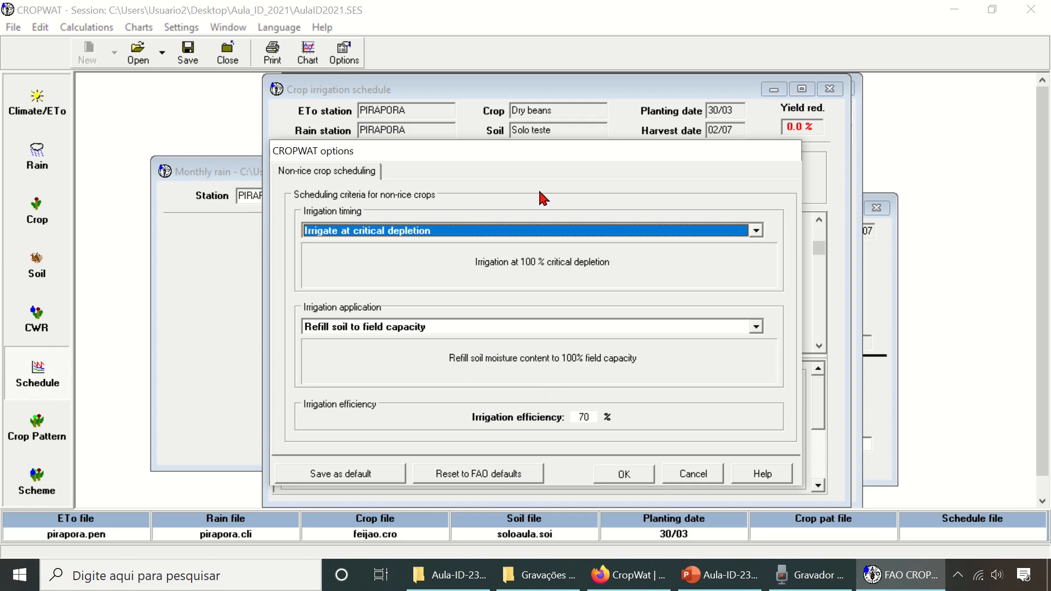
left_click_drag(563, 155, 571, 125)
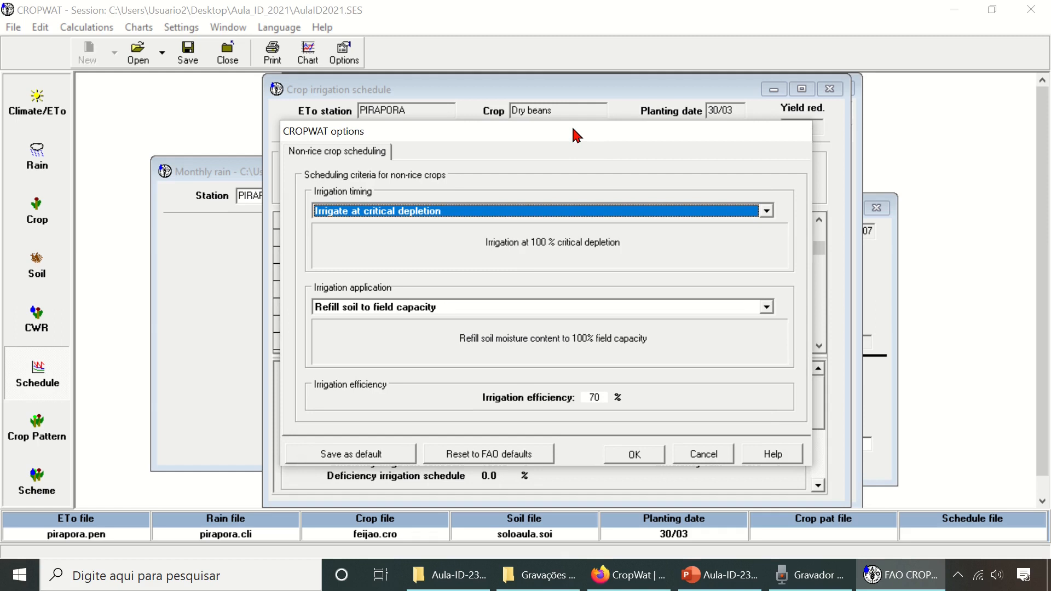
left_click_drag(571, 125, 573, 126)
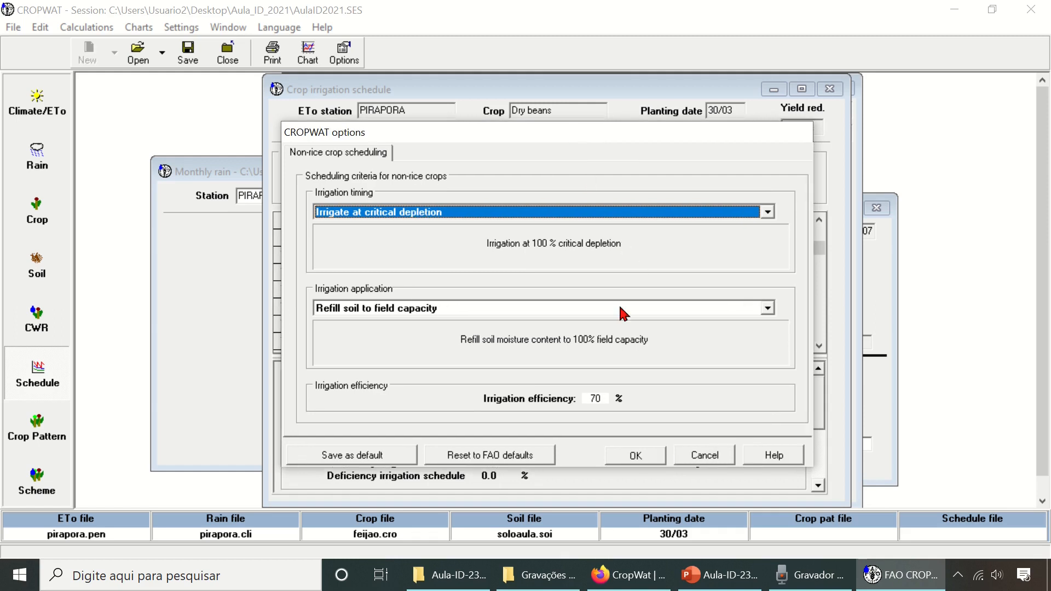
left_click(627, 459)
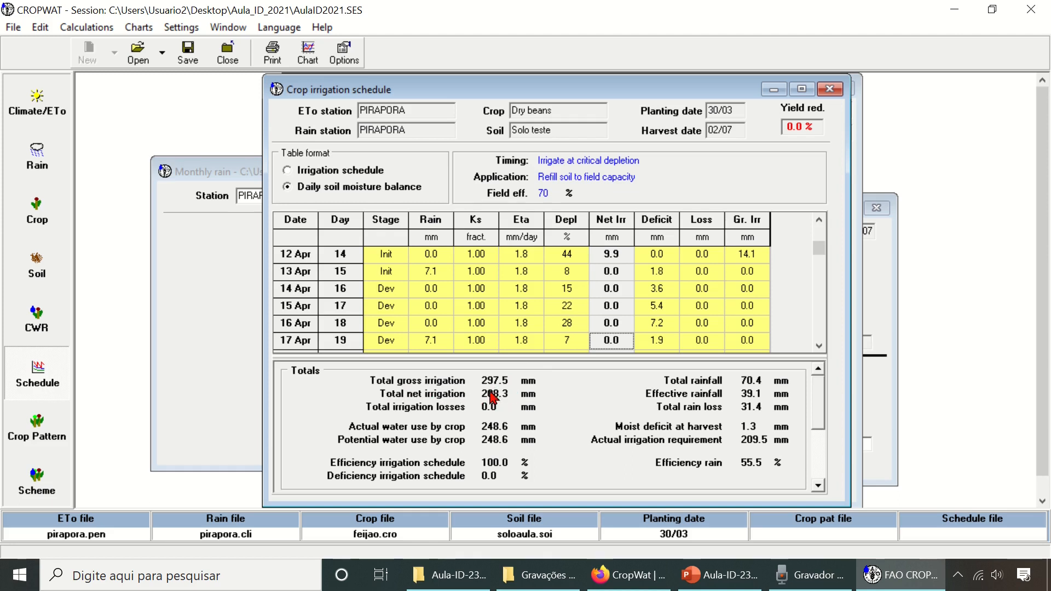
left_click(308, 53)
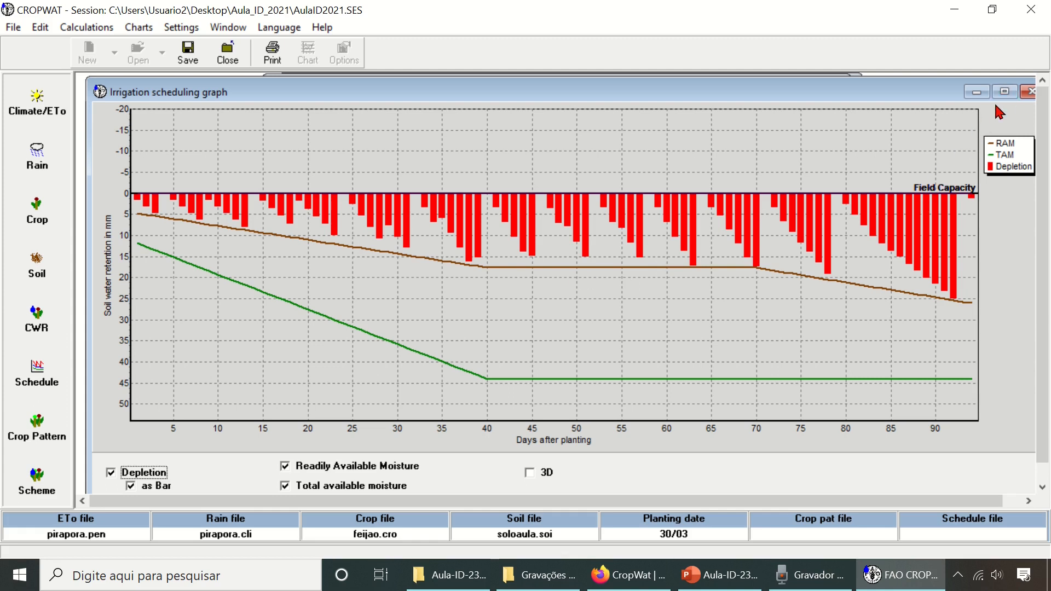
left_click(1031, 92)
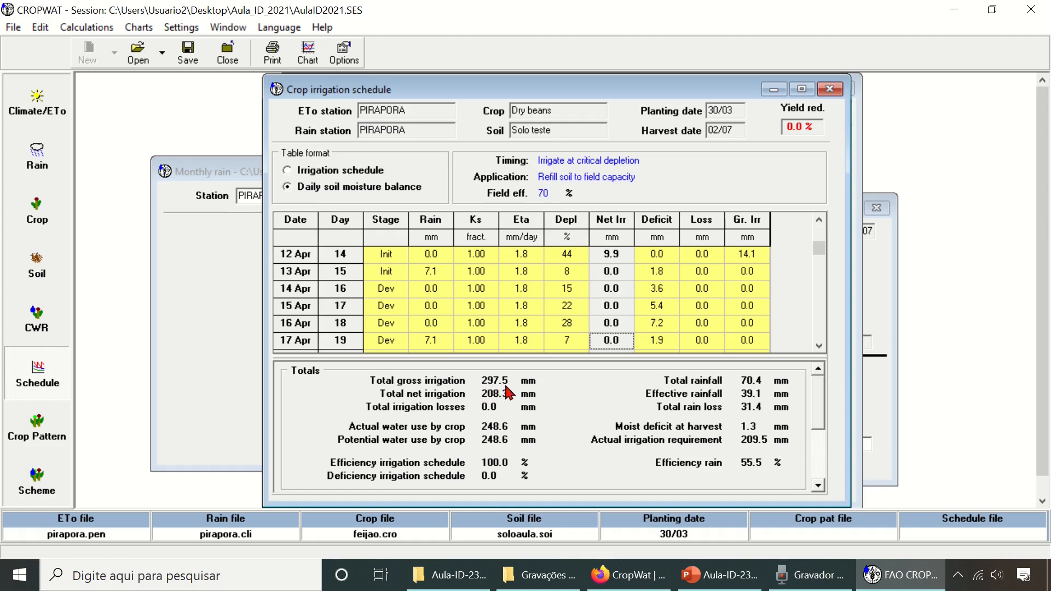
- Set the irrigation timing back to Irrigate at fixed interval per stage and recalculate the schedule
left_click(345, 50)
left_click(481, 213)
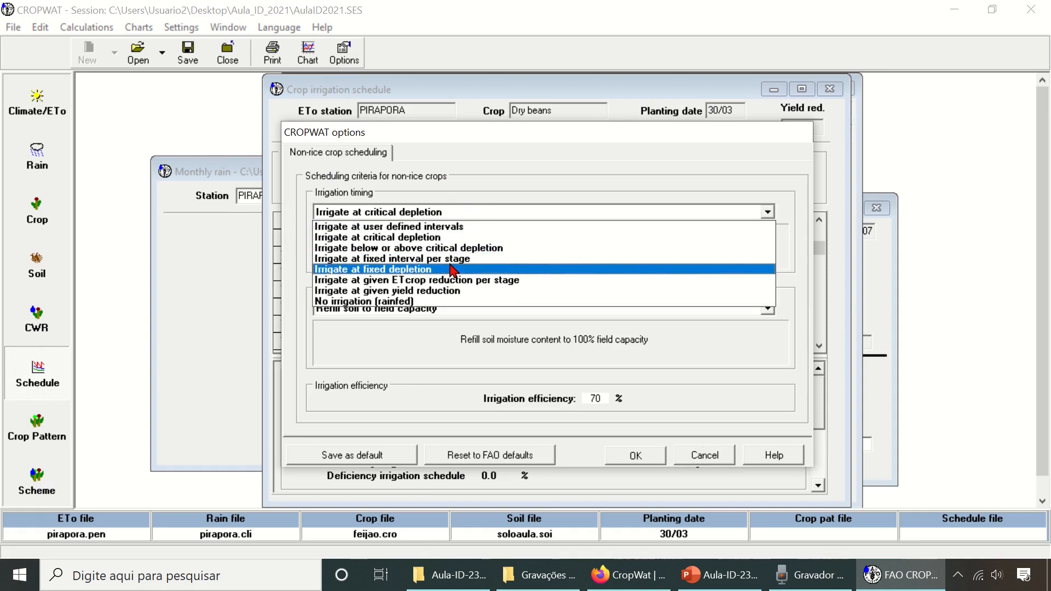
left_click(455, 260)
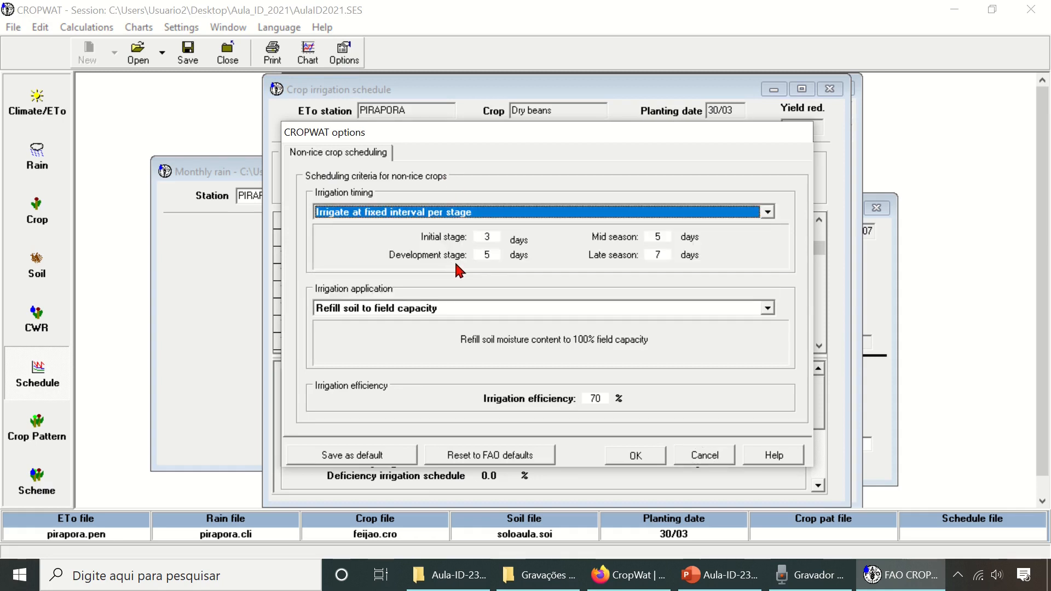
left_click(635, 455)
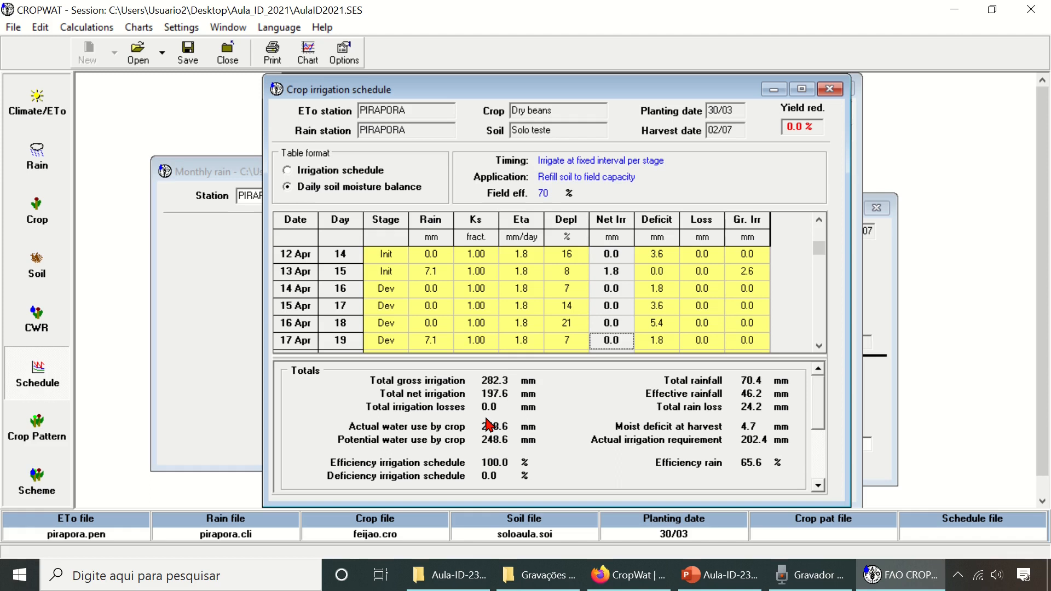
- Copy the daily soil moisture balance table with its data and headers
right_click(476, 284)
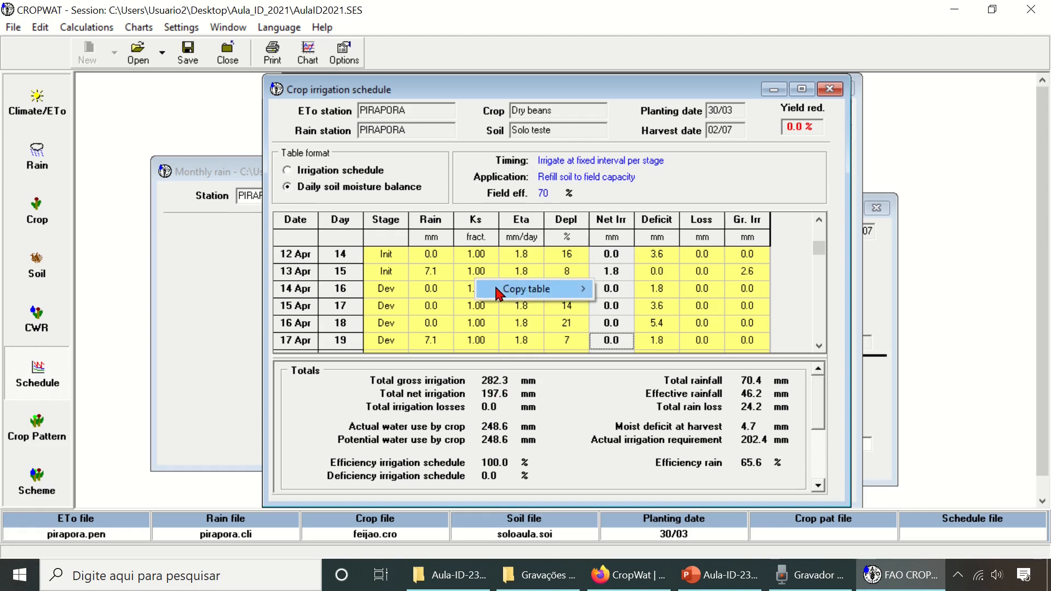
mouse_move(485, 289)
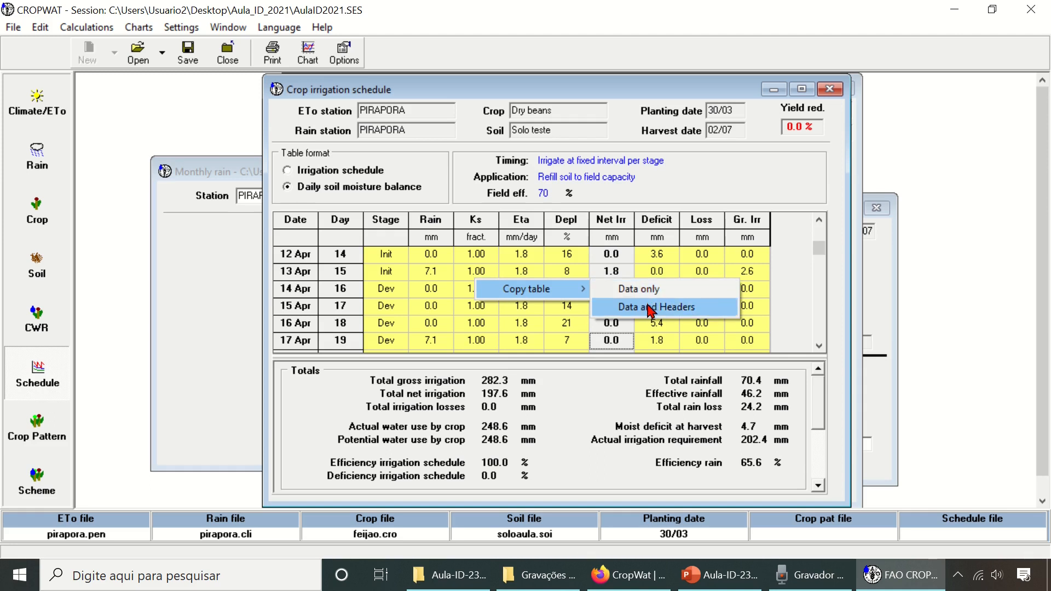
left_click(702, 311)
- Open Excel and paste the copied schedule table as Unicode text starting at cell B2
left_click(20, 575)
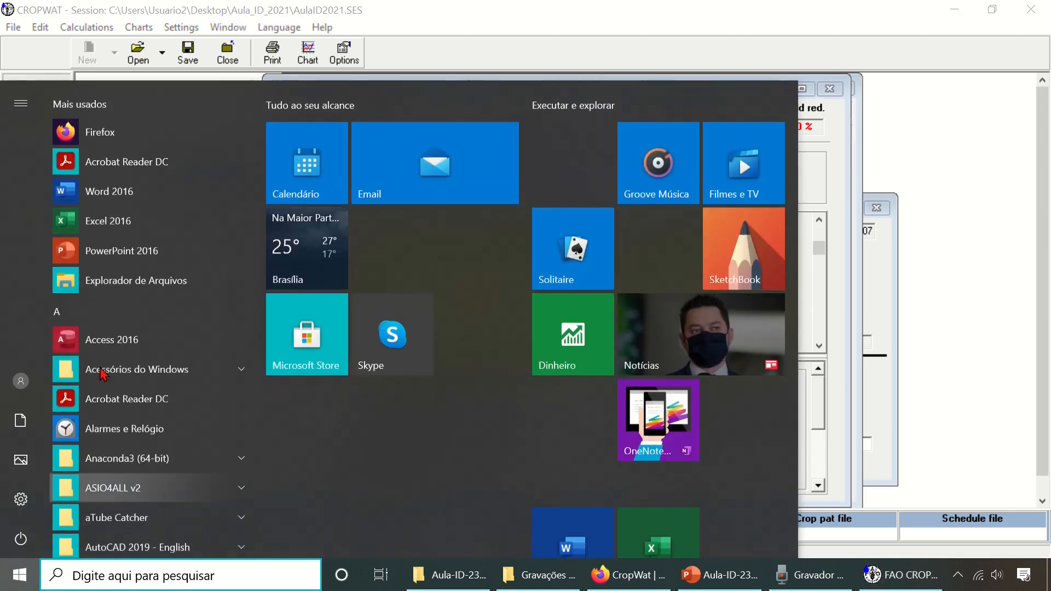
left_click(164, 218)
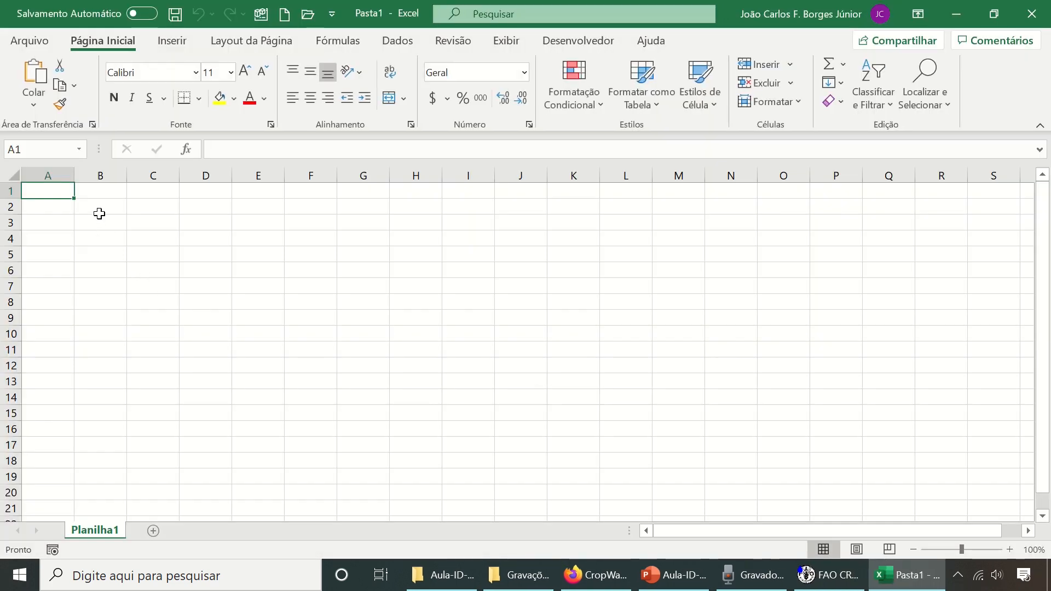
left_click(101, 202)
right_click(104, 204)
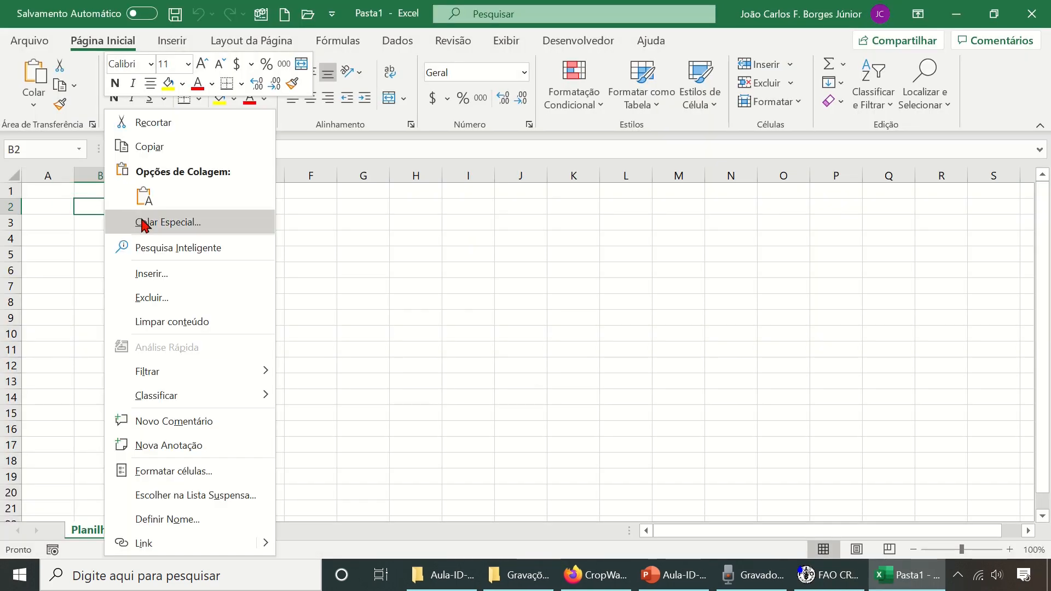
left_click(146, 223)
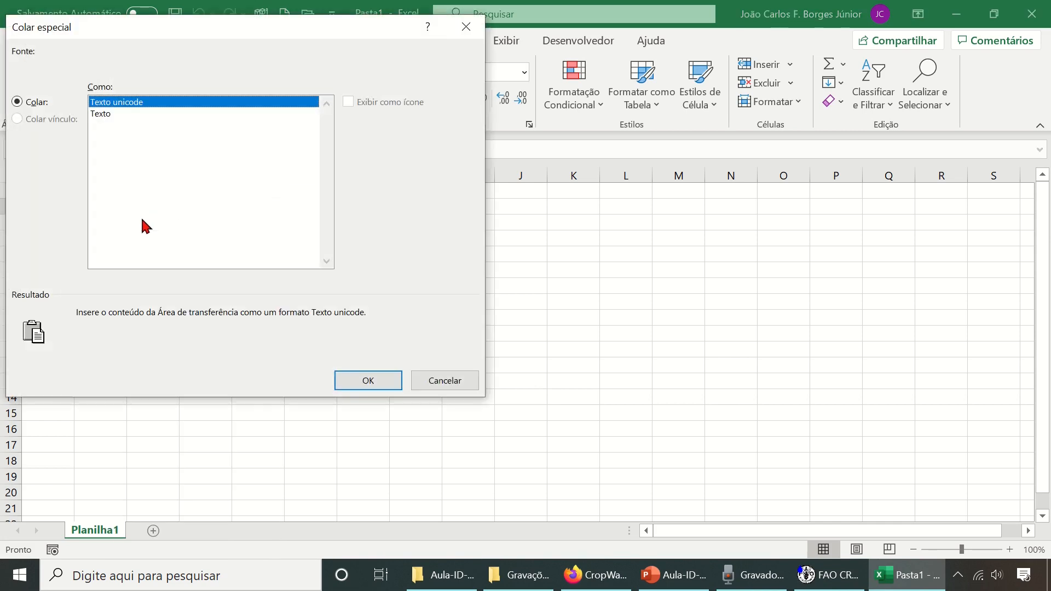
left_click(386, 381)
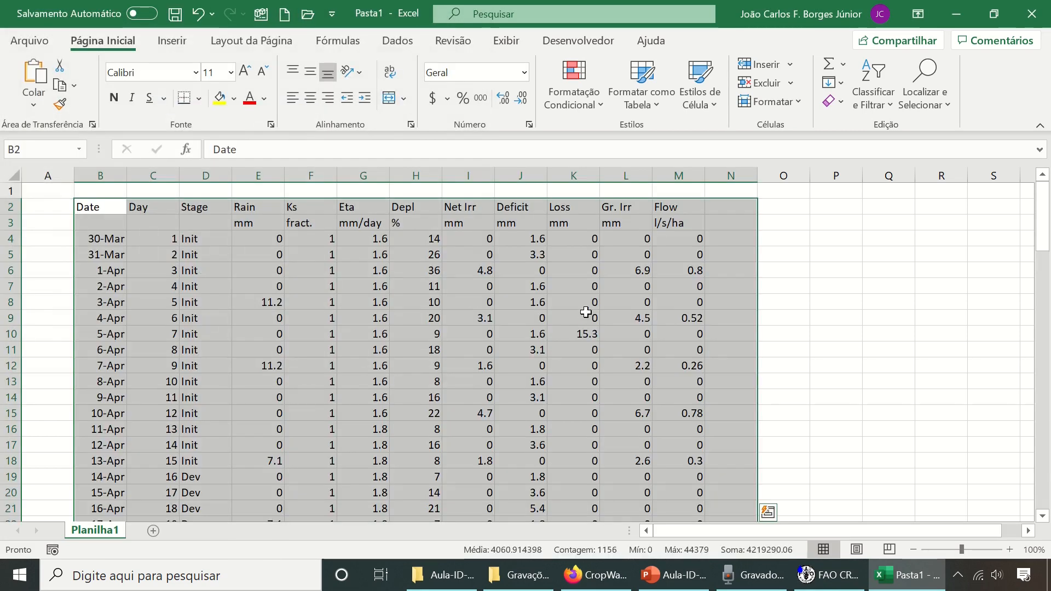
- Look through the pasted daily schedule down to the harvest date, checking the net irrigation and flow values
scroll(615, 307, "down", 7)
scroll(615, 310, "down", 20)
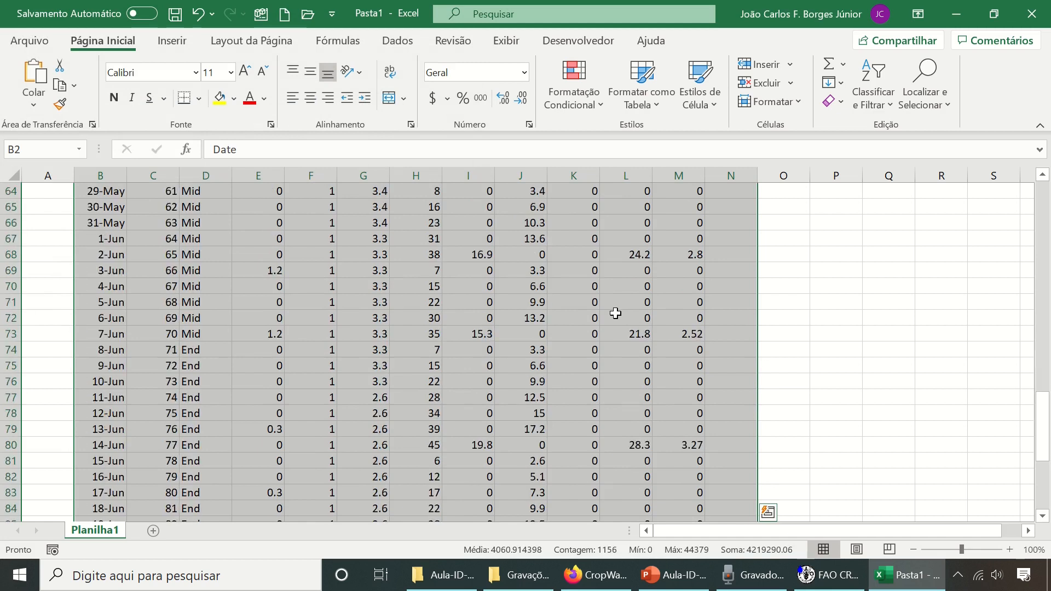
scroll(616, 314, "up", 3)
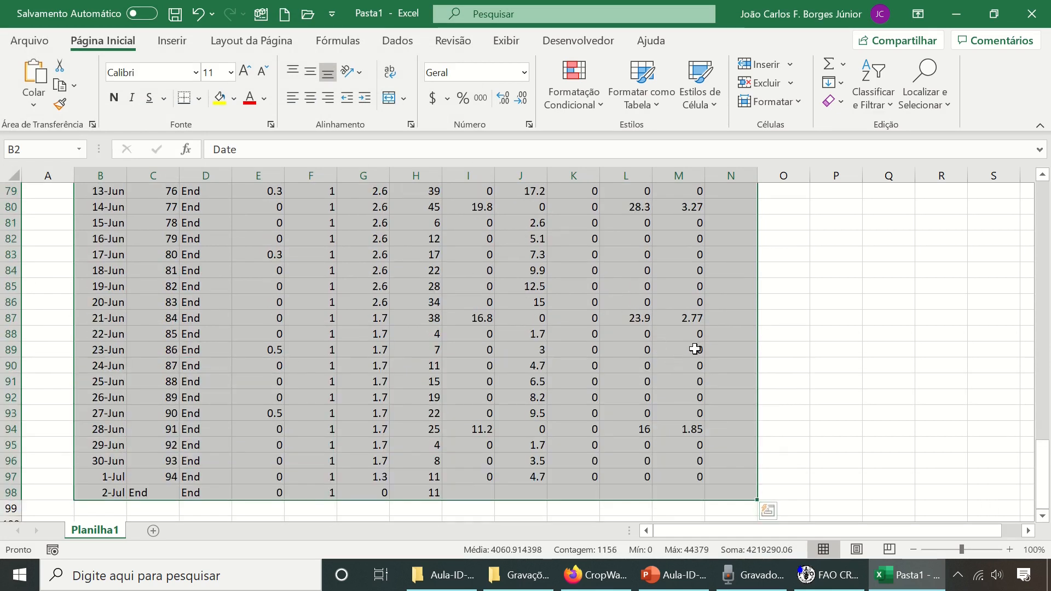
left_click(693, 320)
left_click(480, 315)
scroll(553, 335, "up", 20)
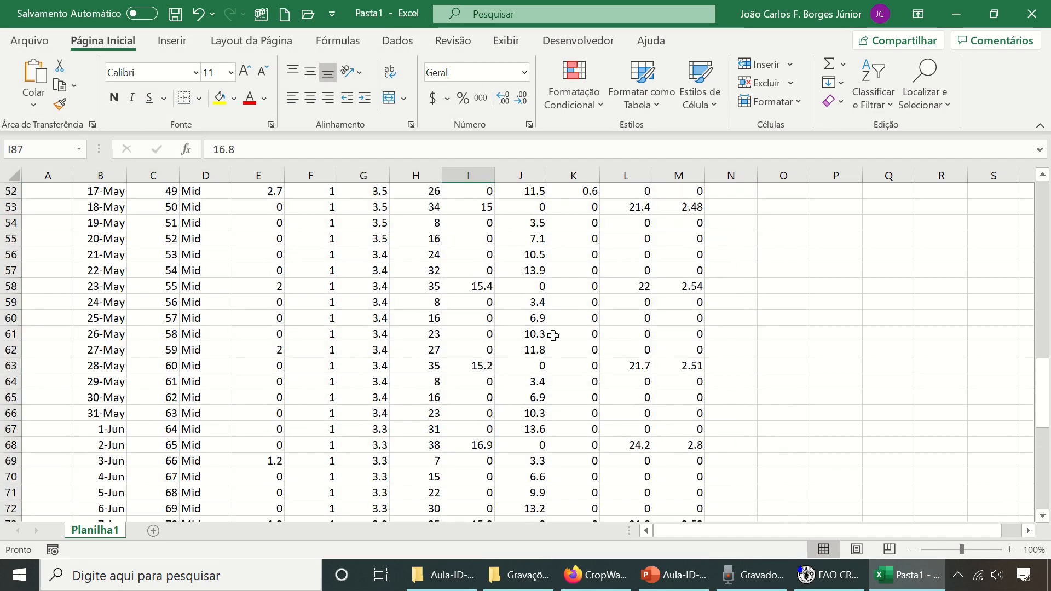
scroll(555, 335, "up", 1)
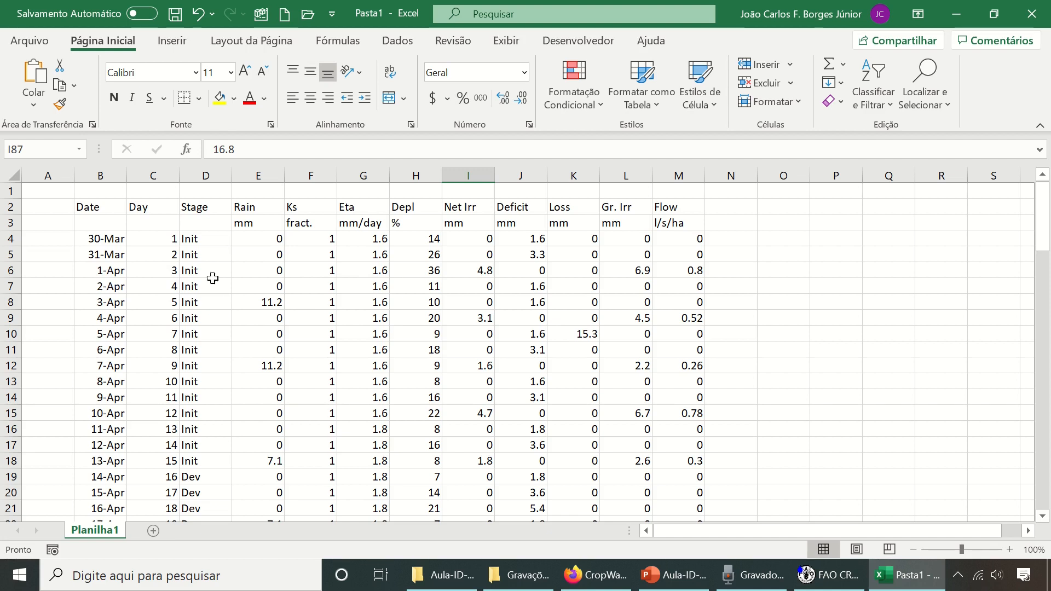
- Switch back to CROPWAT, open the irrigation scheduling graph and copy it as a bitmap
left_click(829, 575)
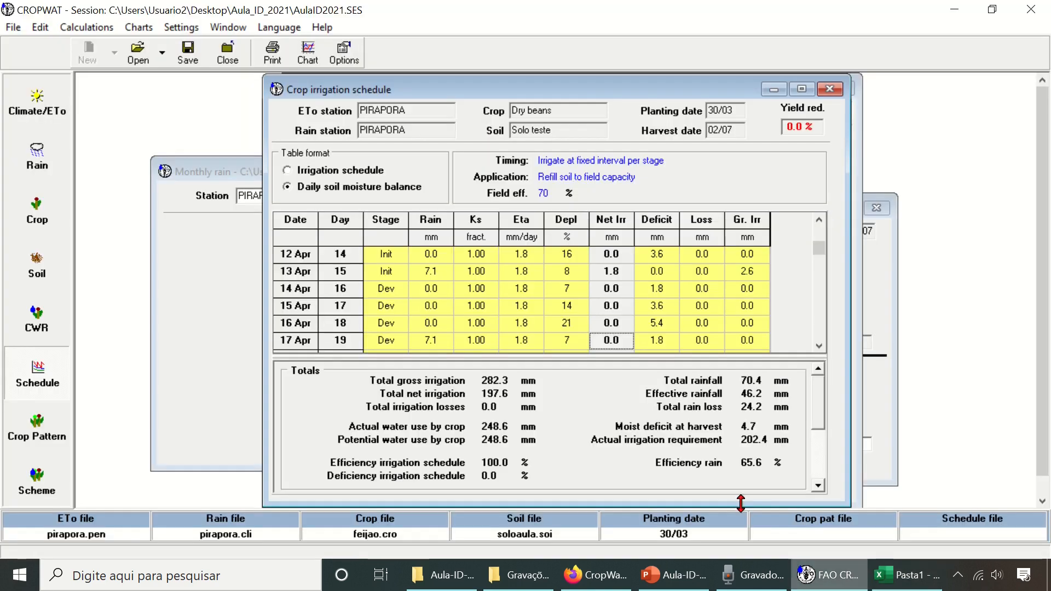
left_click(308, 52)
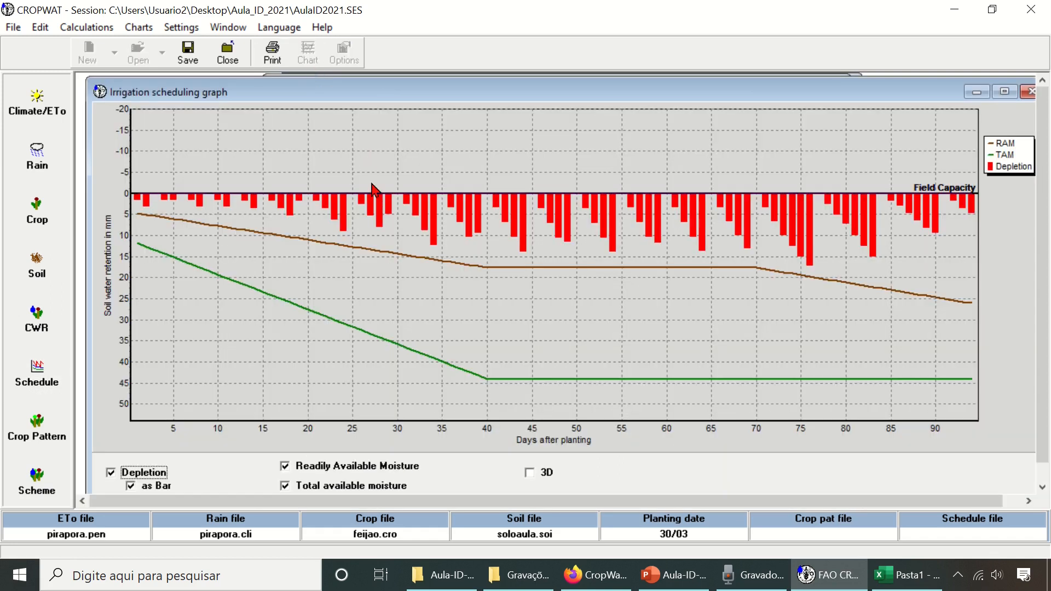
right_click(359, 155)
left_click(413, 162)
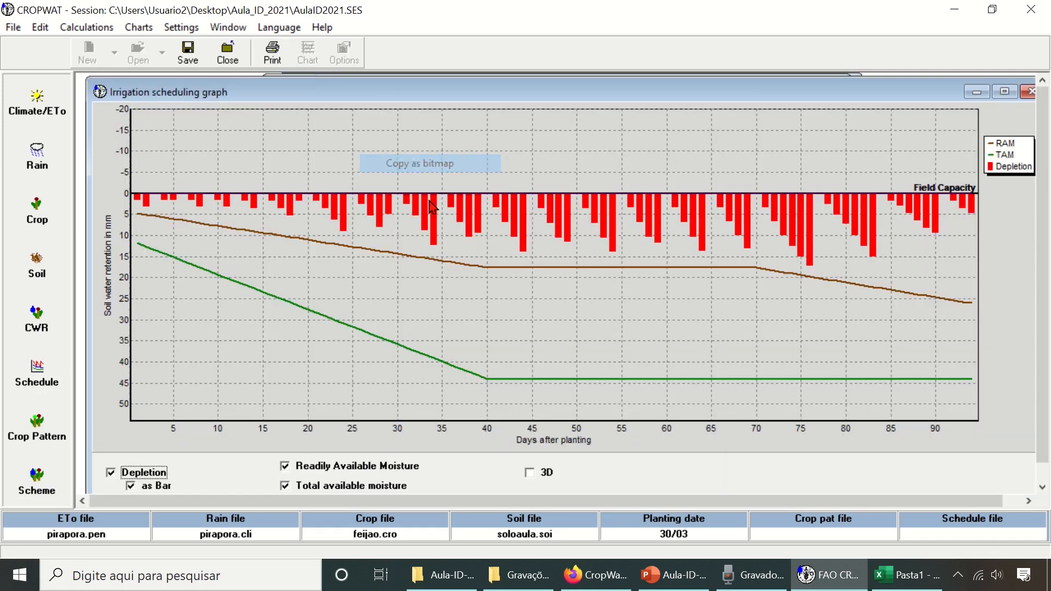
- Switch to the Excel workbook, paste the graph image at cell O3 beside the table and view it
left_click(892, 575)
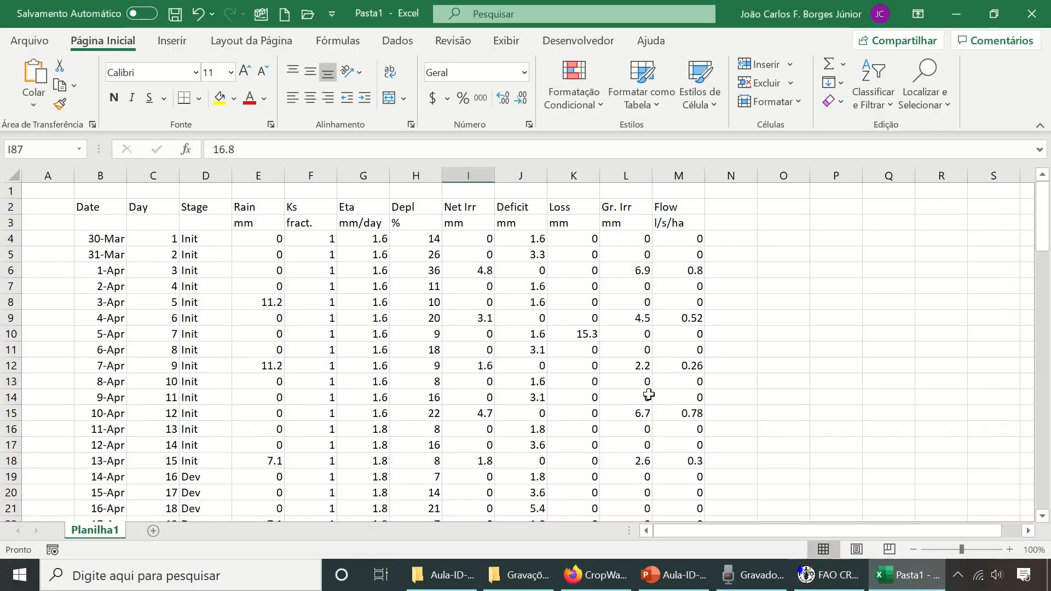
left_click(777, 223)
right_click(777, 224)
left_click(792, 197)
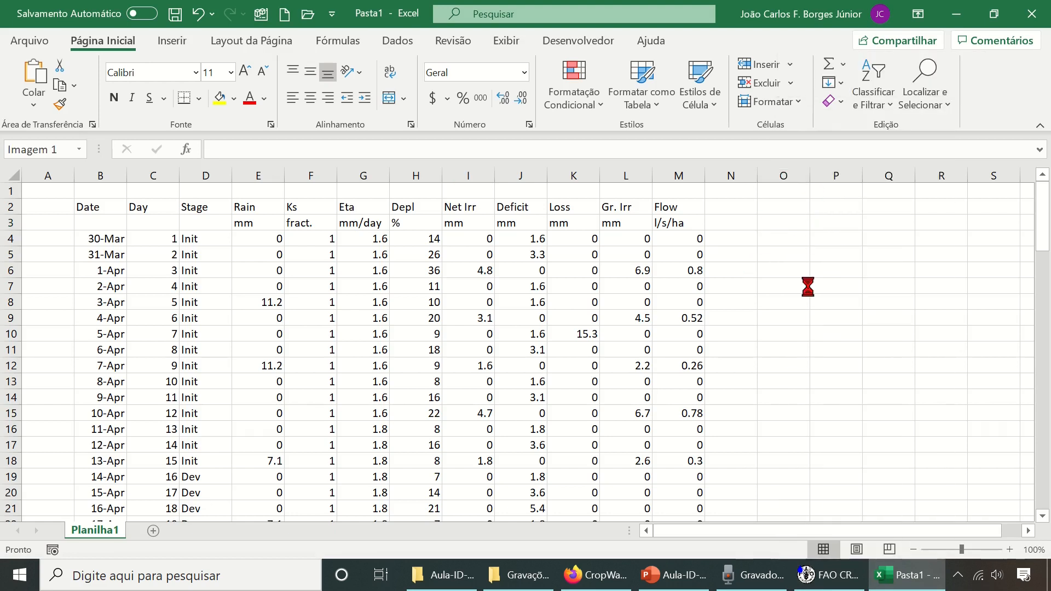
left_click_drag(775, 532, 795, 532)
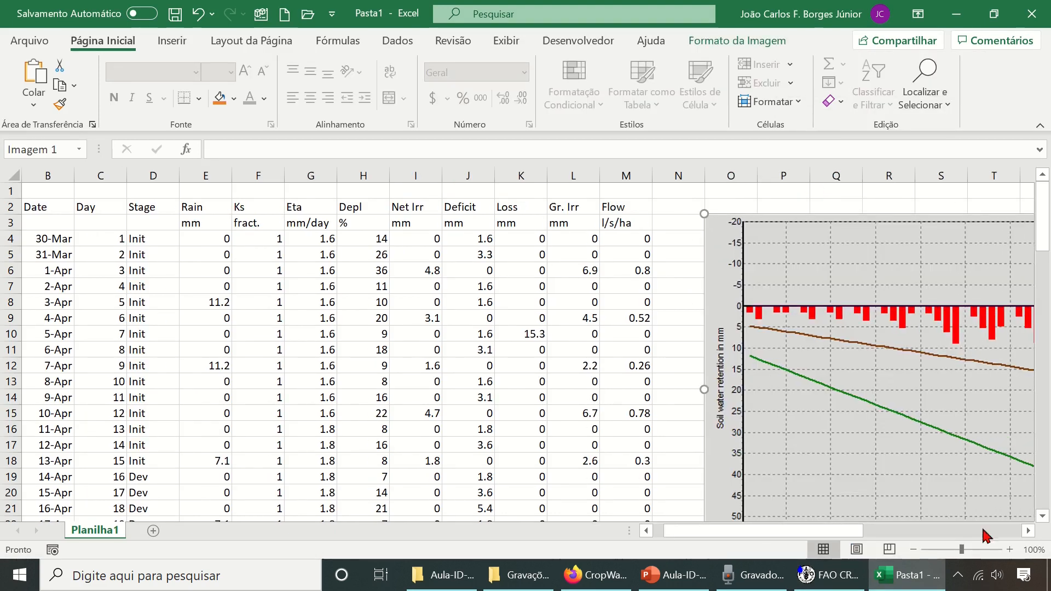
left_click_drag(1028, 533, 1029, 535)
left_click_drag(962, 533, 807, 553)
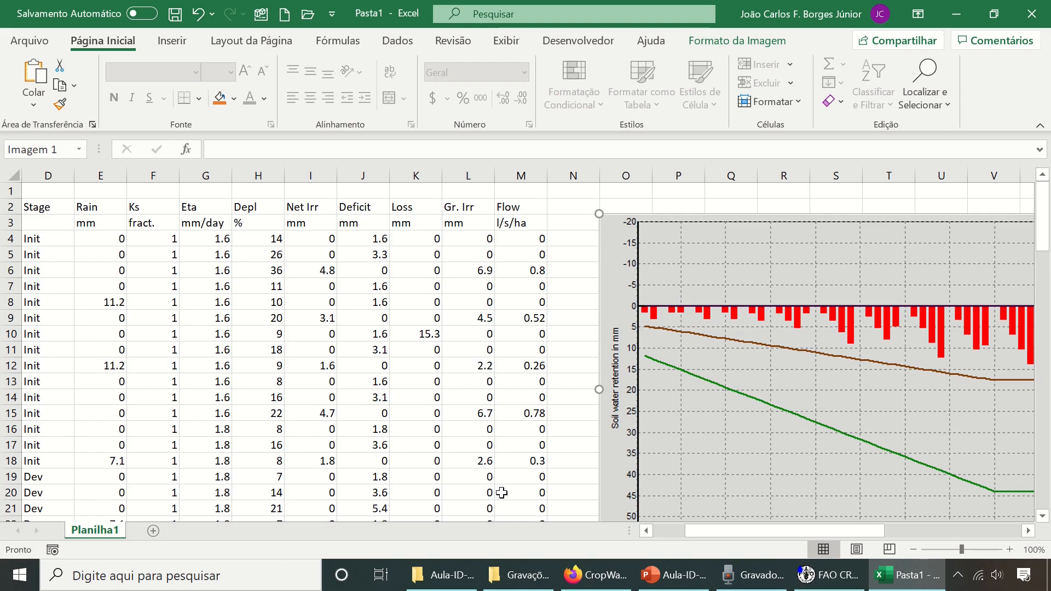
- From the Aula-ID-23-CROPWAT folder in File Explorer, open the Comentários sobre o CROPWAT PDF and collapse its tools pane
left_click(463, 583)
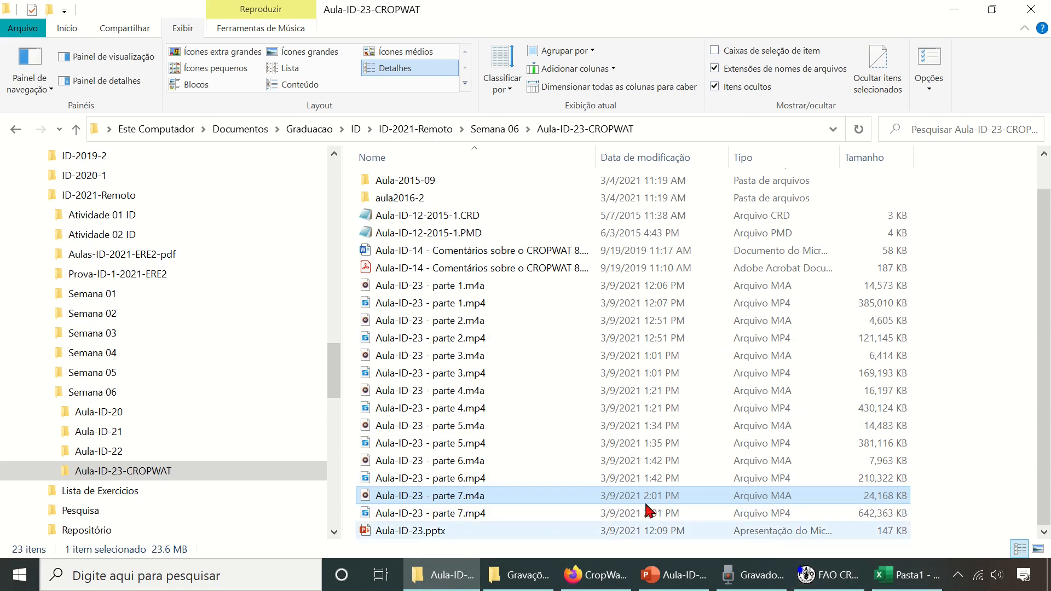
left_click(459, 269)
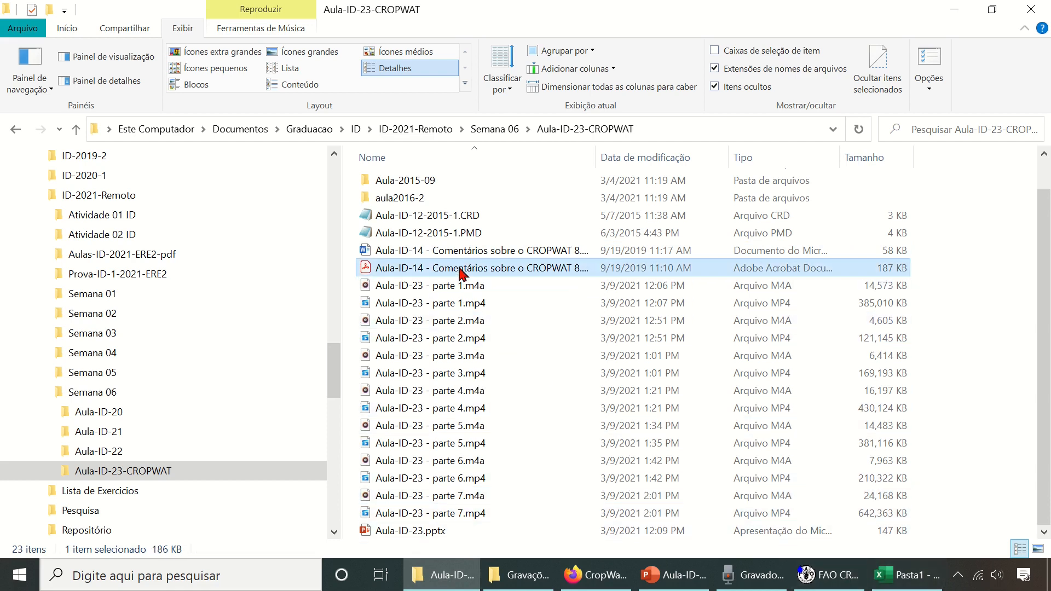
double_click(459, 268)
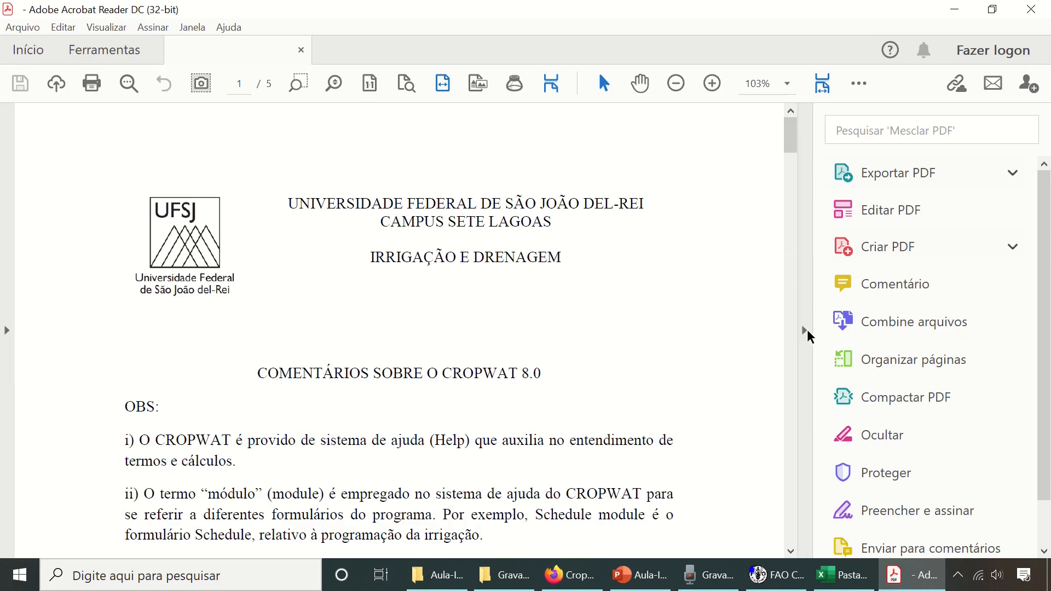
left_click(805, 332)
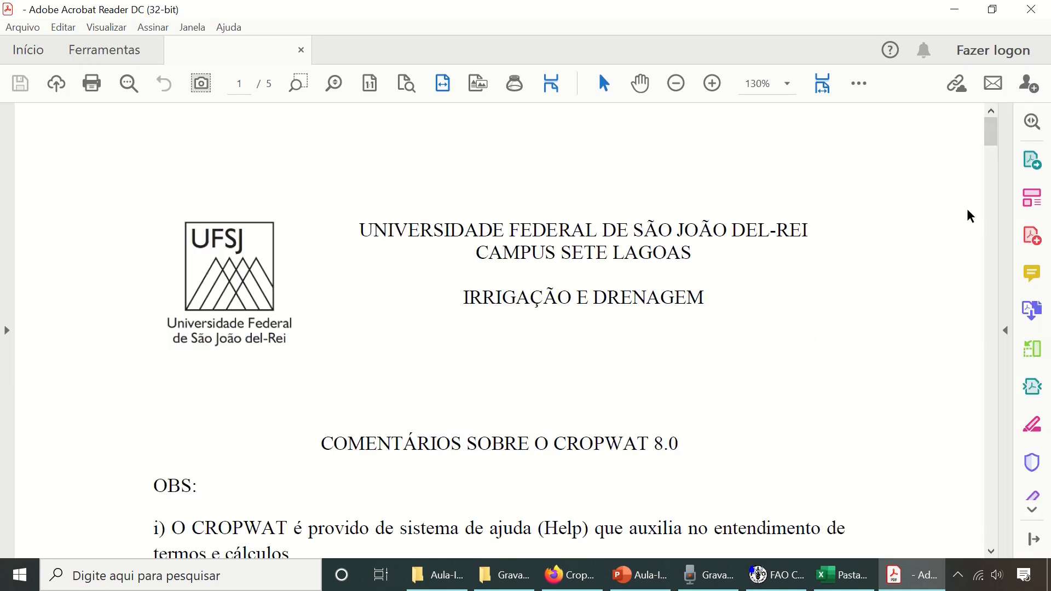
- Read the document's definitions of the schedule terms on pages 2 and 3, from water stress coefficient through net irrigation, deficit and gross irrigation
left_click_drag(995, 133, 950, 265)
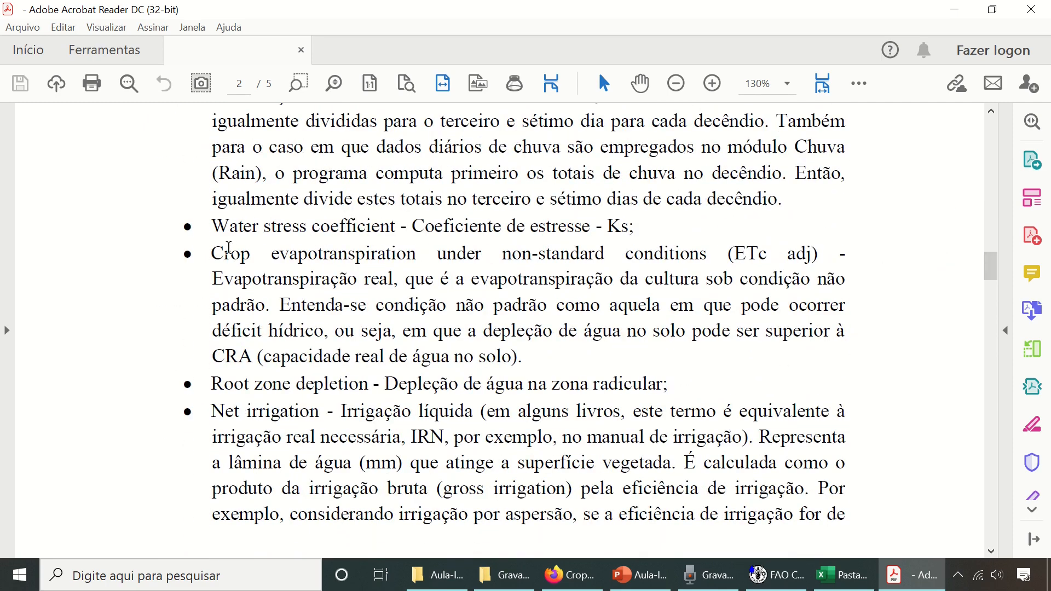
scroll(331, 297, "down", 12)
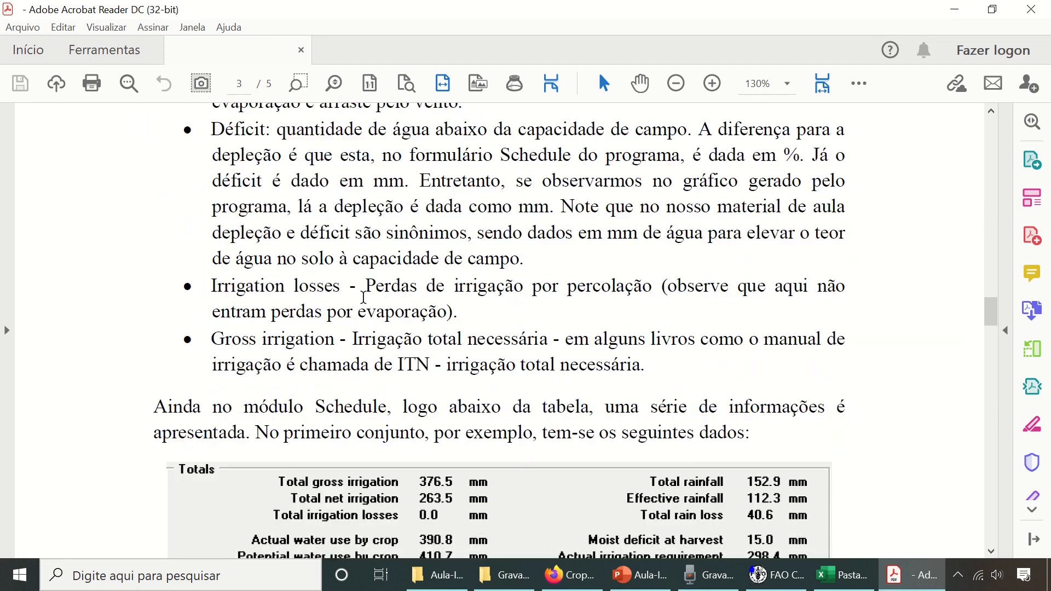
scroll(366, 303, "down", 4)
scroll(366, 303, "up", 3)
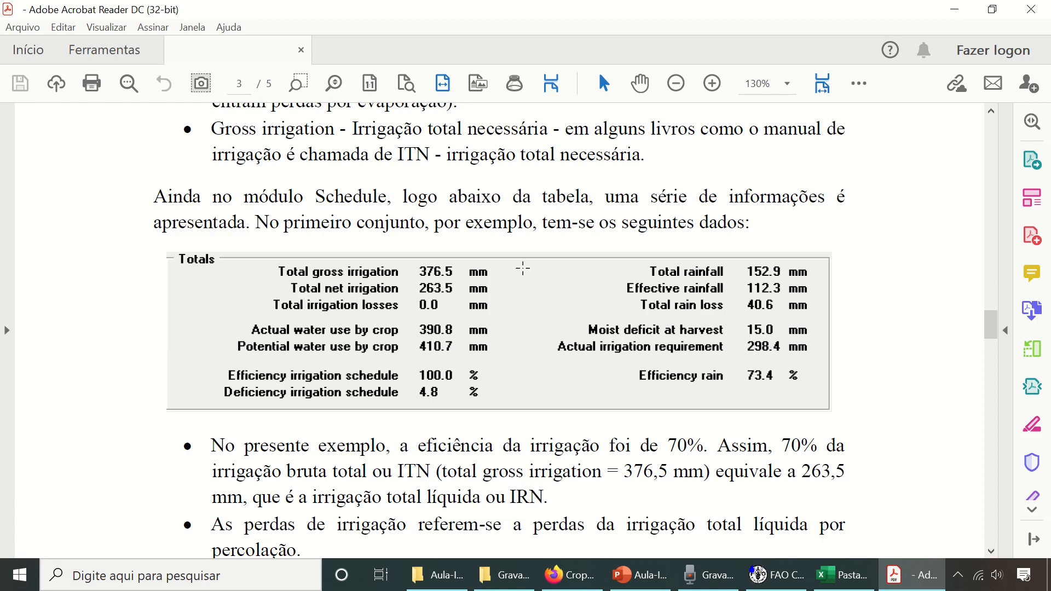
scroll(525, 267, "up", 3)
scroll(525, 267, "up", 4)
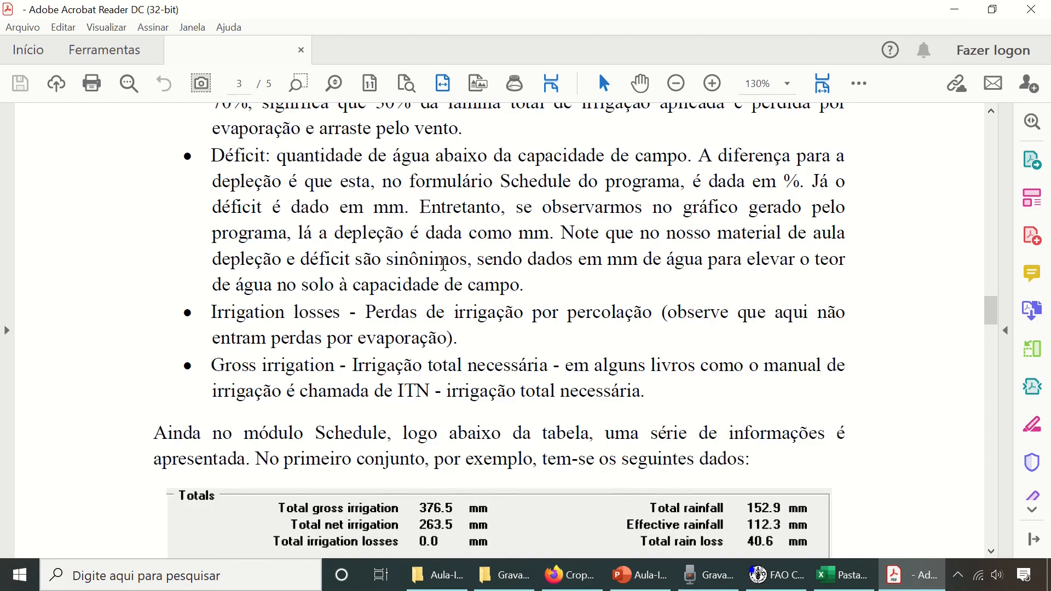
scroll(301, 278, "up", 2)
scroll(281, 281, "up", 6)
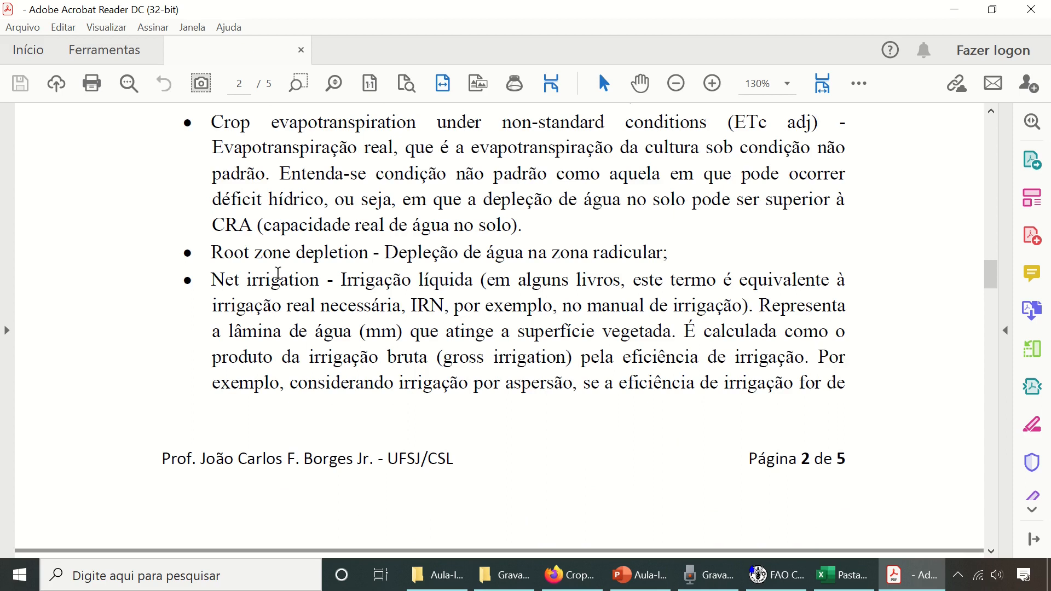
scroll(251, 272, "up", 1)
scroll(251, 272, "down", 11)
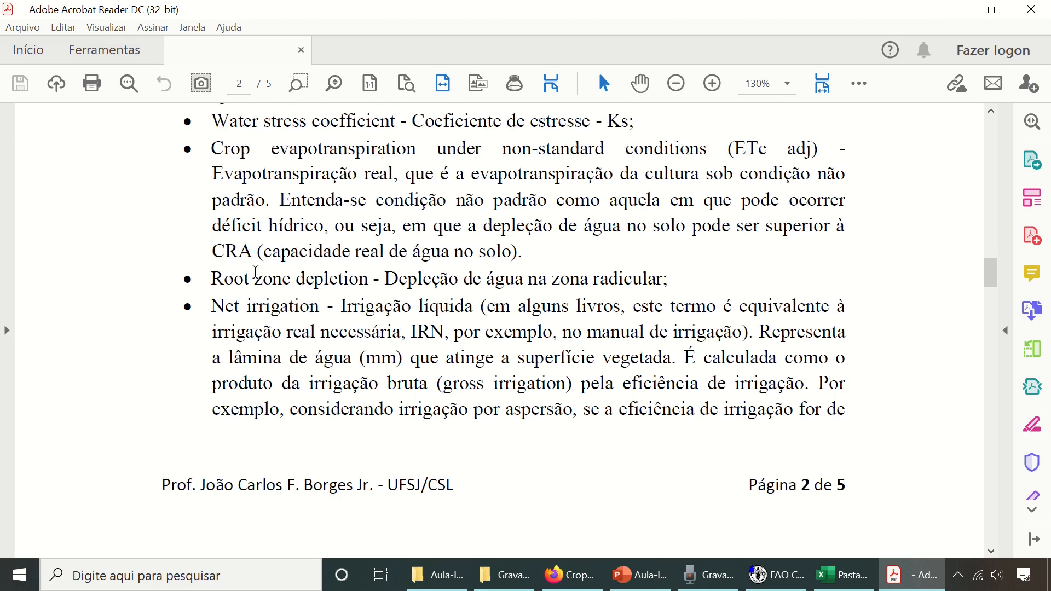
- Review the Totals example and its notes on irrigation efficiency and crop water use, and switch back to the irrigation scheduling graph in CROPWAT
scroll(259, 276, "down", 5)
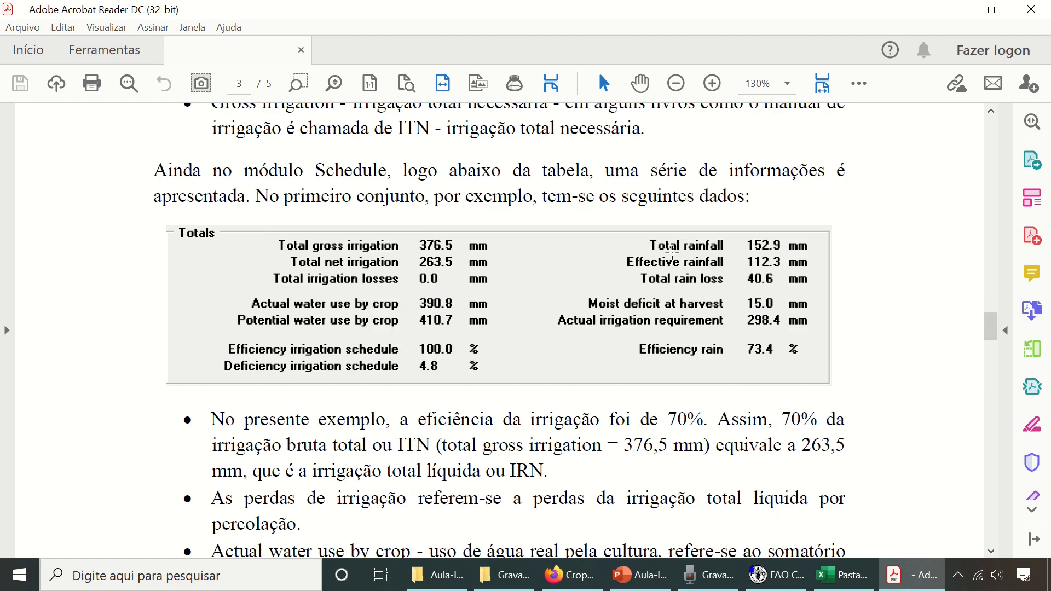
scroll(690, 416, "down", 8)
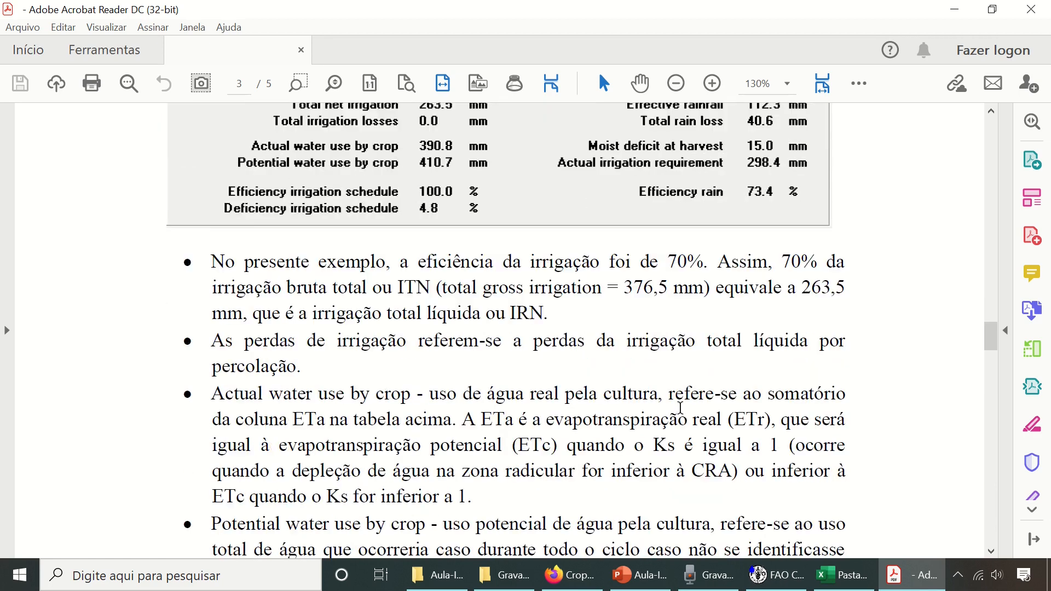
scroll(679, 408, "down", 1)
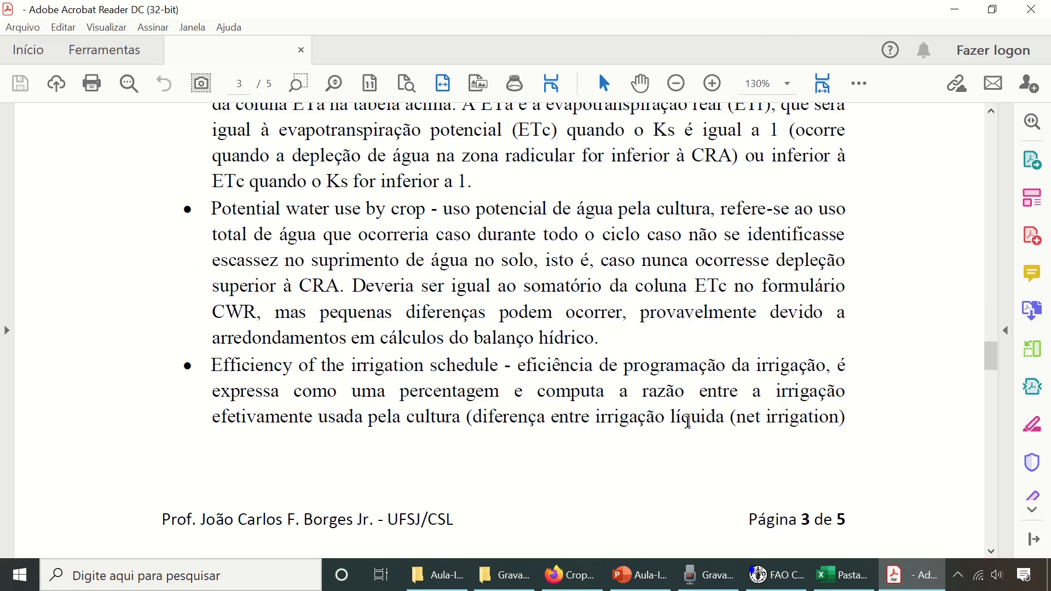
scroll(688, 422, "up", 1)
left_click(789, 576)
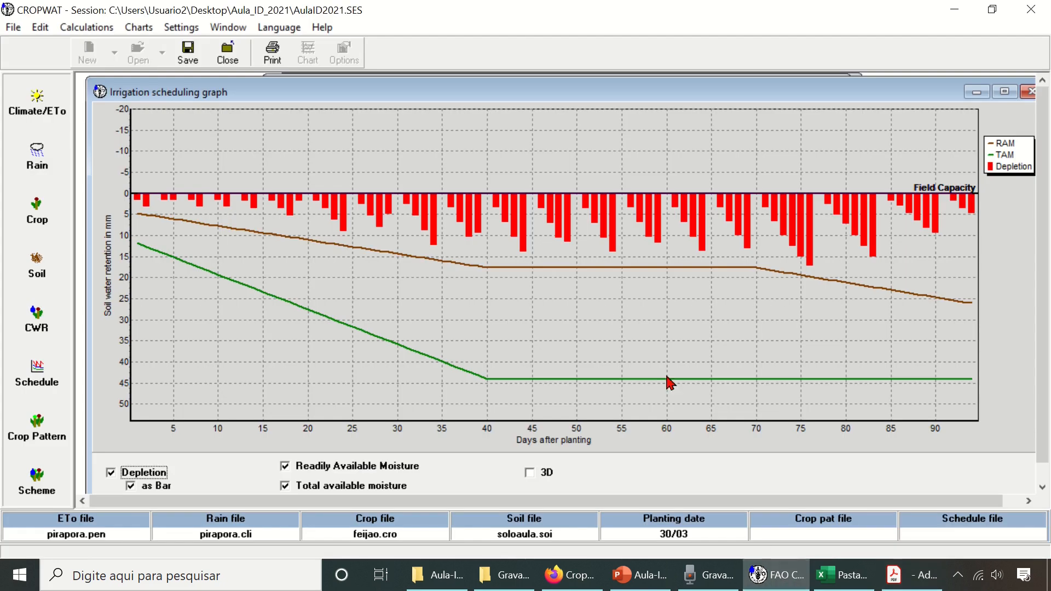